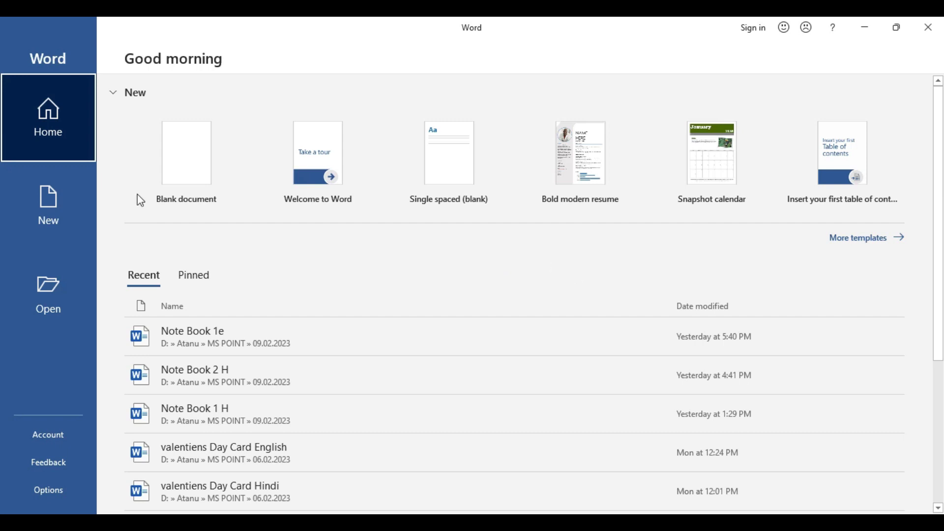
- Create a blank document and set its top, left, bottom and right page margins to 0
{"action": "left_click", "coordinate": [192, 170]}
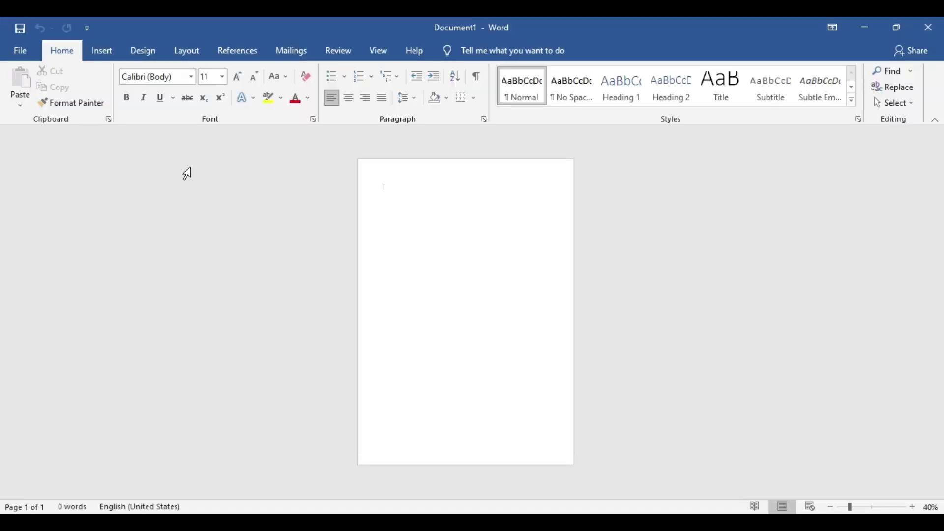
{"action": "left_click", "coordinate": [196, 56]}
{"action": "left_click", "coordinate": [17, 95]}
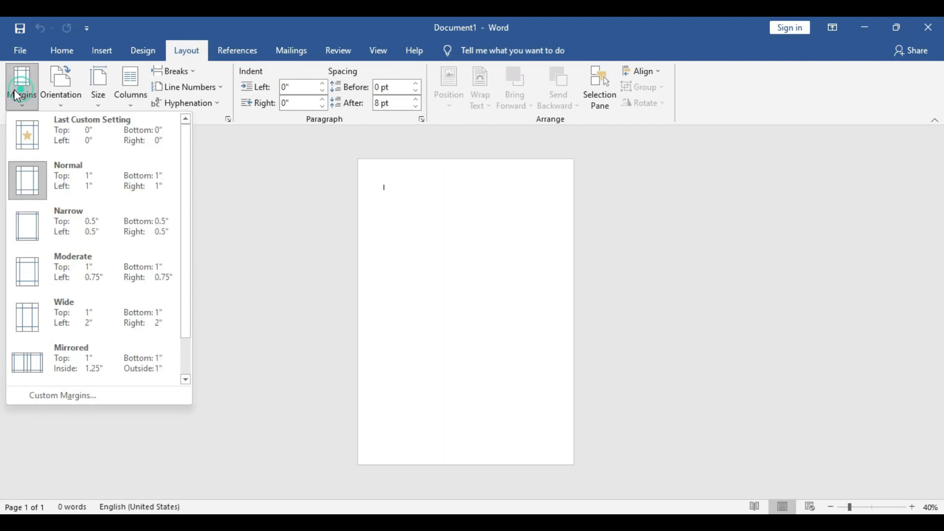
{"action": "left_click", "coordinate": [75, 396]}
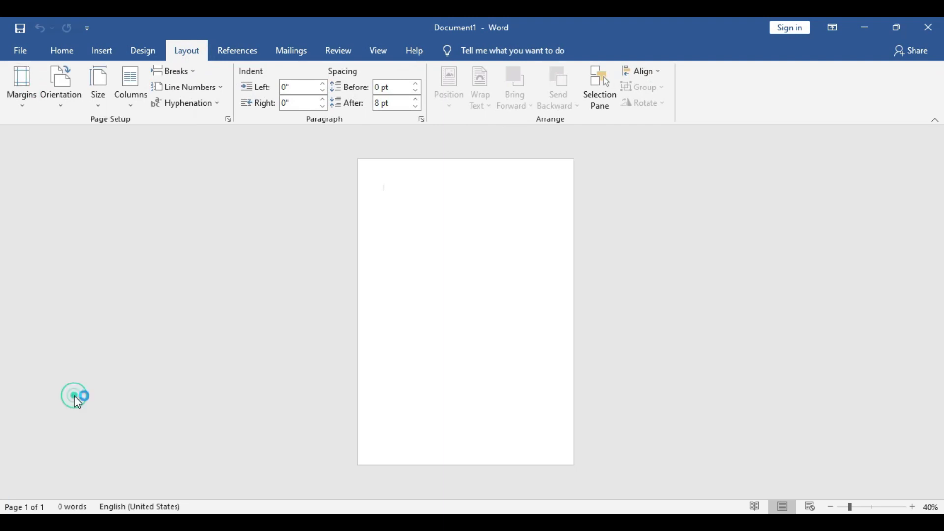
{"action": "type", "text": "0"}
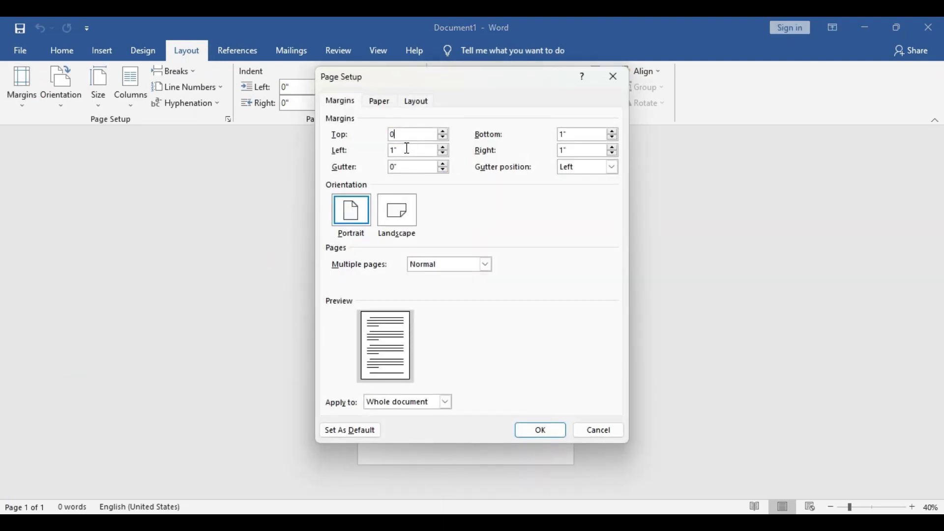
{"action": "double_click", "coordinate": [407, 150]}
{"action": "type", "text": "0"}
{"action": "double_click", "coordinate": [576, 134]}
{"action": "type", "text": "0"}
{"action": "double_click", "coordinate": [580, 151]}
{"action": "type", "text": "0"}
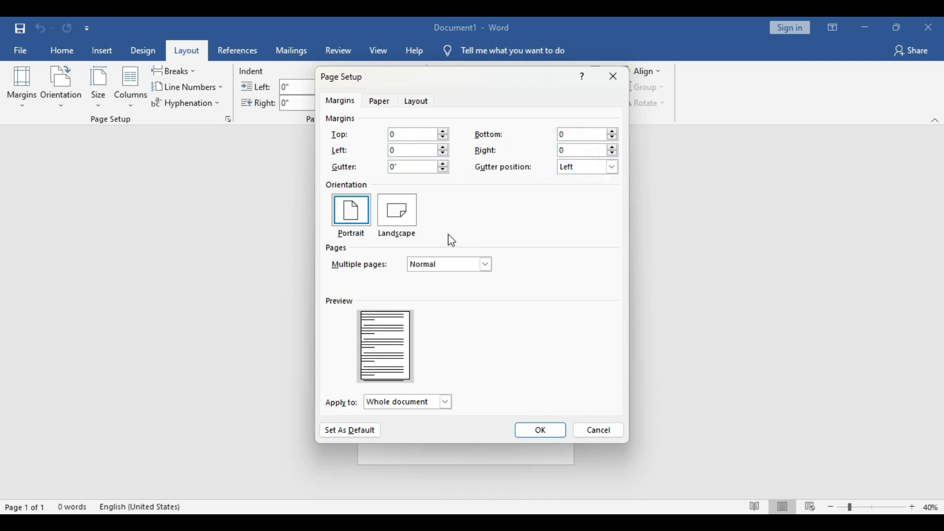
- Set the page to landscape with a custom paper size 6 inches wide and 3 inches high, ignoring the margin warning
{"action": "left_click", "coordinate": [403, 213]}
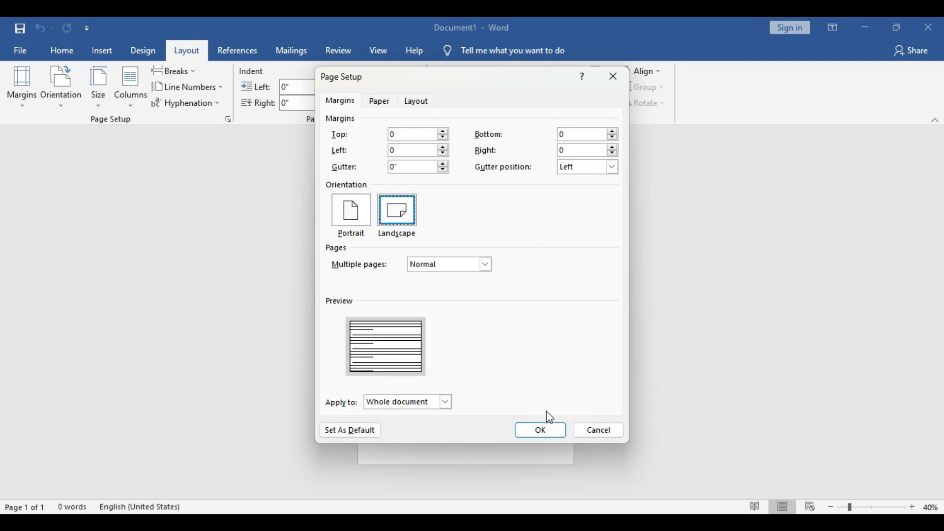
{"action": "left_click", "coordinate": [381, 102]}
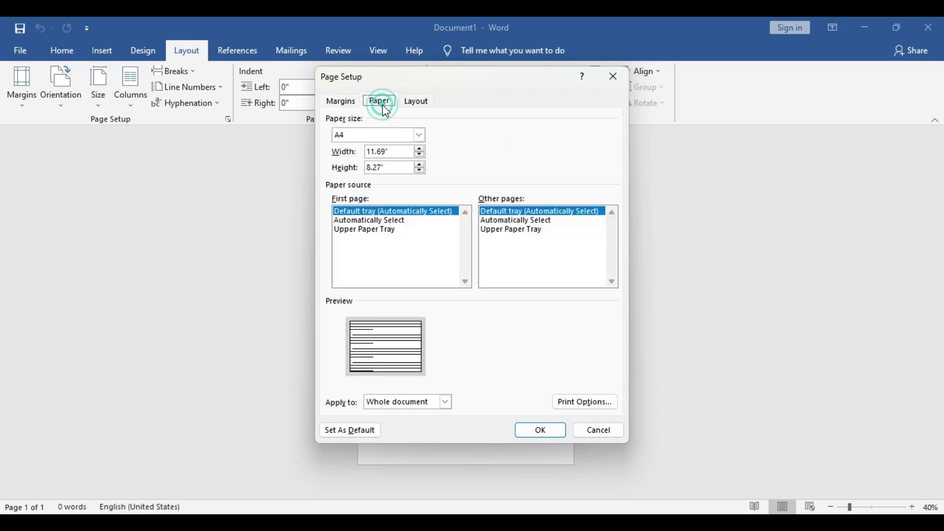
{"action": "double_click", "coordinate": [391, 150]}
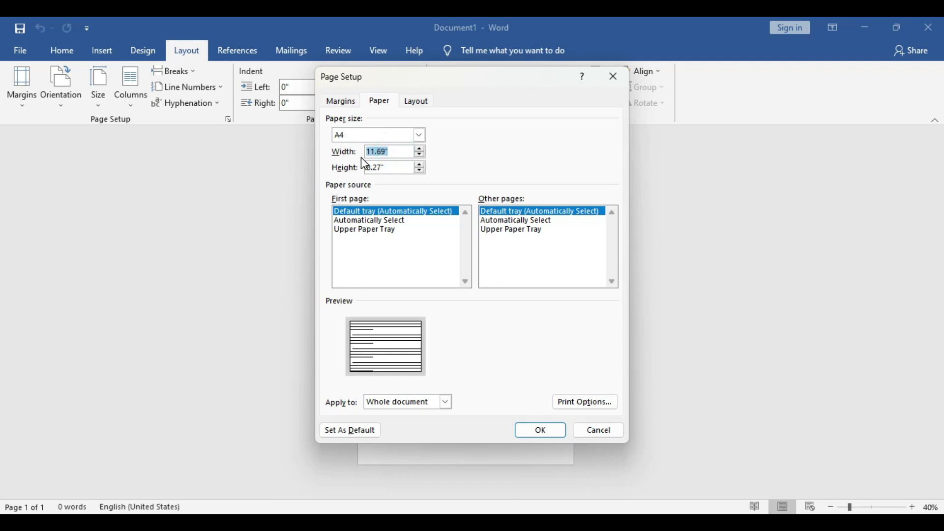
{"action": "type", "text": "6"}
{"action": "left_click", "coordinate": [394, 165]}
{"action": "type", "text": "3"}
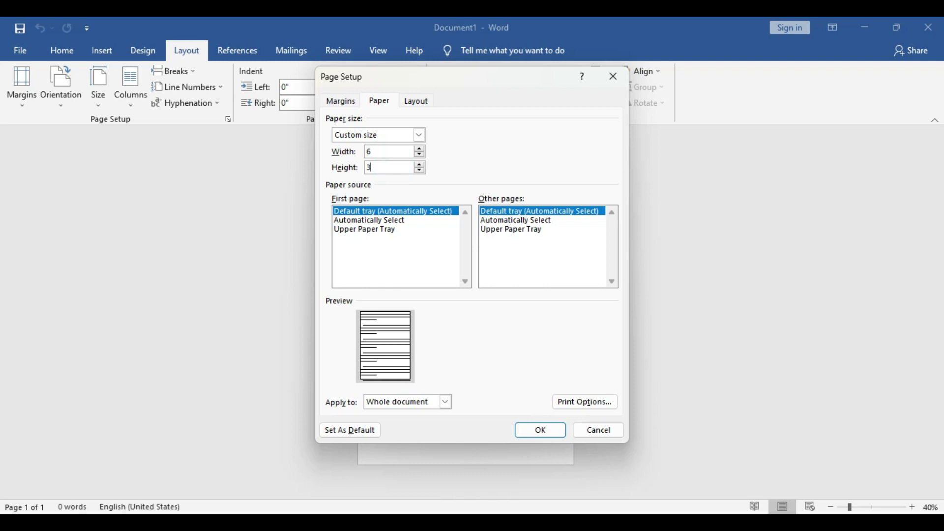
{"action": "left_click", "coordinate": [546, 432]}
{"action": "left_click", "coordinate": [506, 312]}
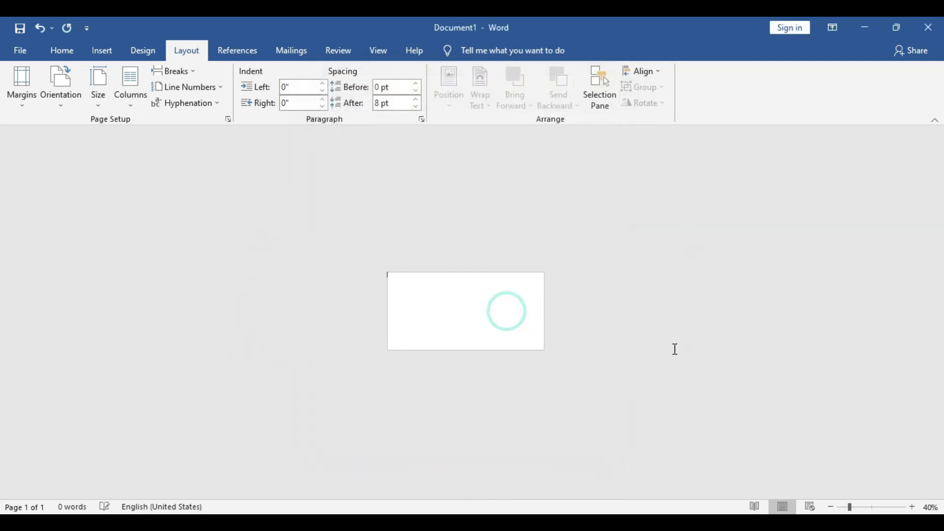
- Draw a pentagon block arrow about 2.38 inches high and 2.37 inches wide in the middle of the page
{"action": "scroll", "coordinate": [556, 361], "scroll_direction": "up", "scroll_amount": 5, "text": "ctrl"}
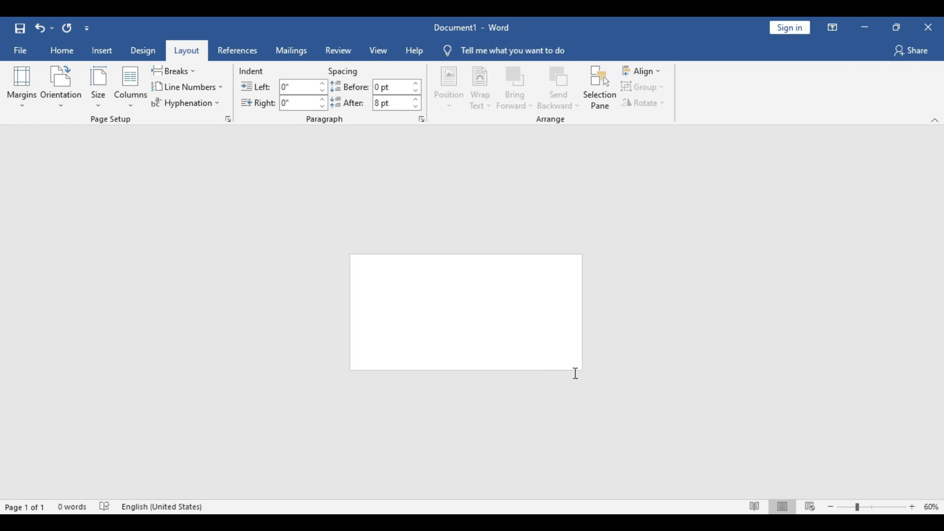
{"action": "scroll", "coordinate": [577, 379], "scroll_direction": "up", "scroll_amount": 6, "text": "ctrl"}
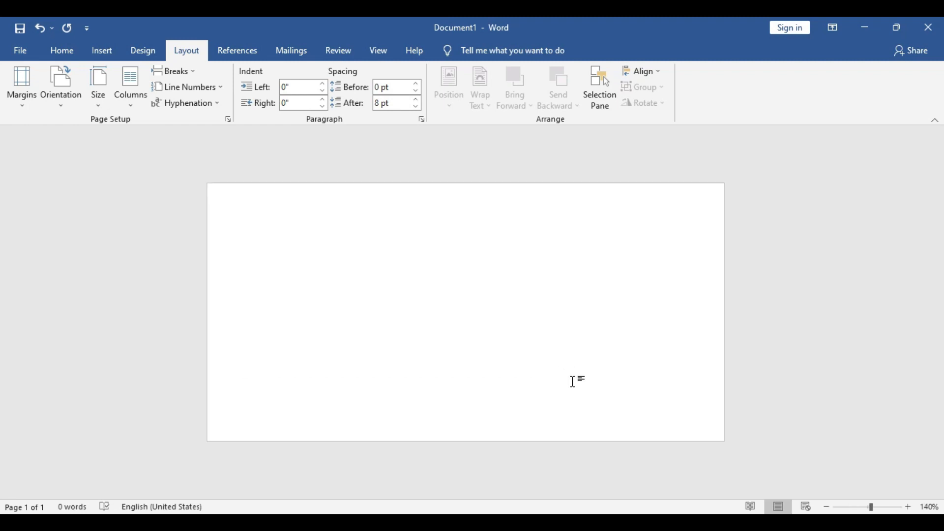
{"action": "scroll", "coordinate": [571, 383], "scroll_direction": "up", "scroll_amount": 2, "text": "ctrl"}
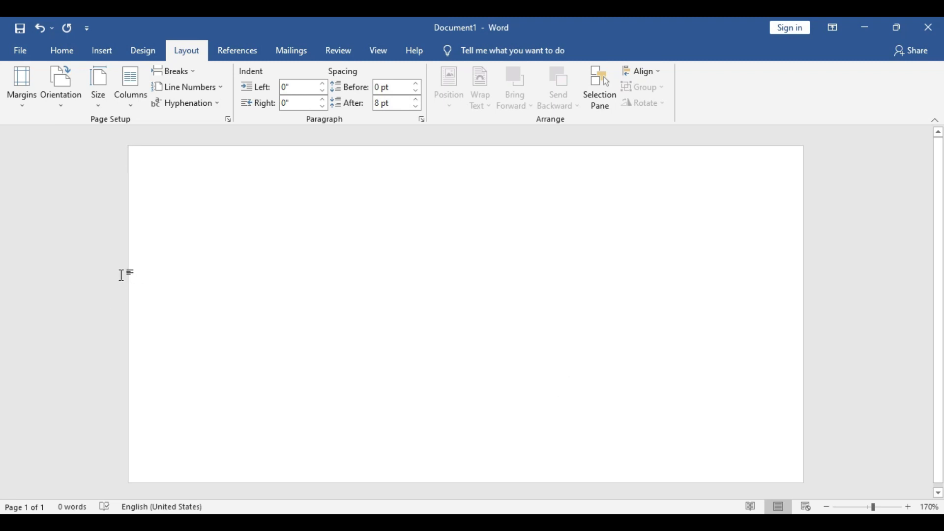
{"action": "left_click", "coordinate": [100, 54]}
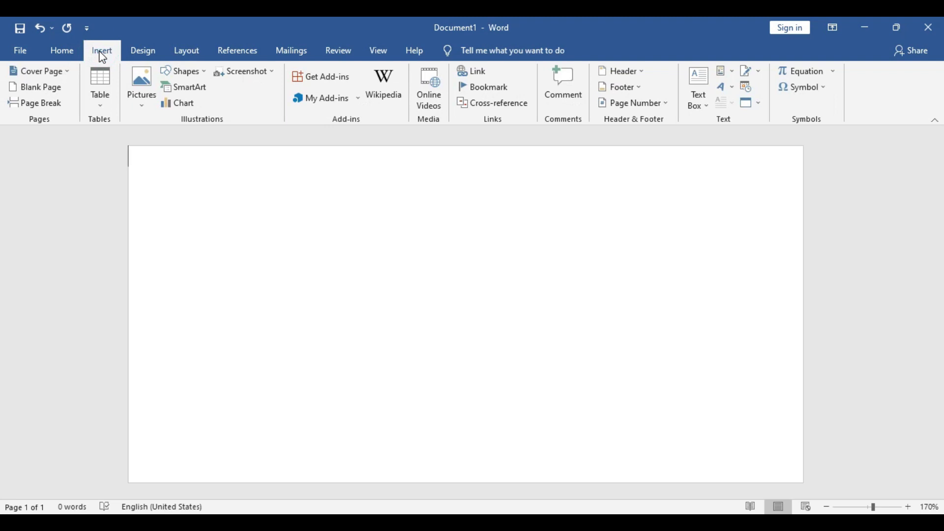
{"action": "left_click", "coordinate": [194, 75]}
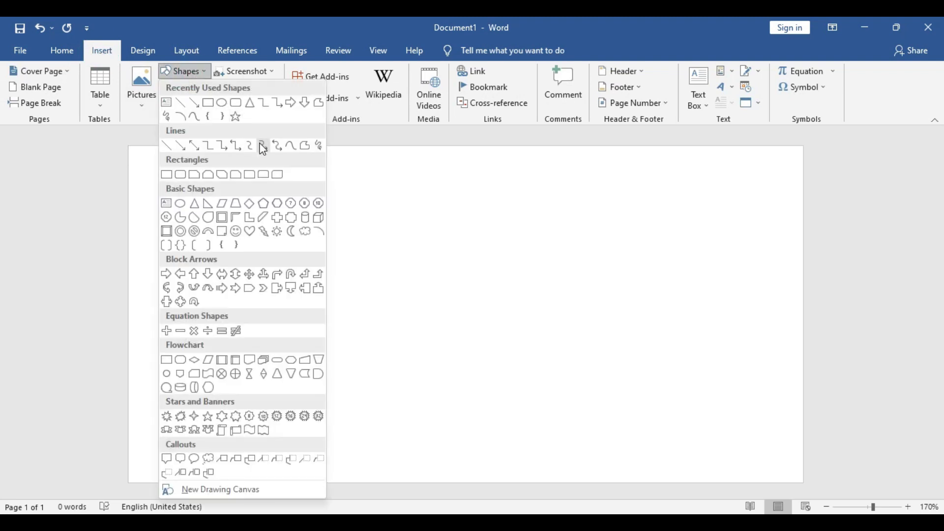
{"action": "left_click", "coordinate": [251, 288]}
{"action": "left_click_drag", "start_coordinate": [294, 184], "coordinate": [563, 452]}
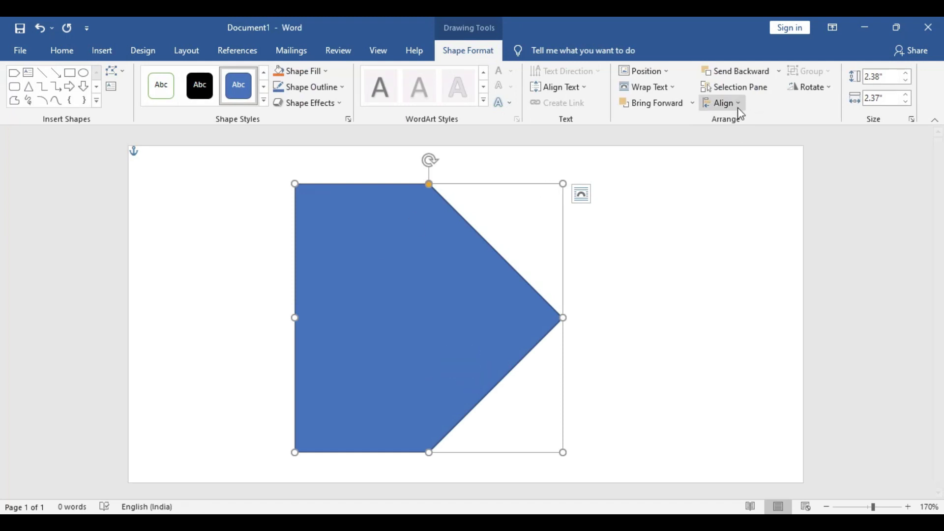
- Flip the pentagon arrow horizontally and move it to the upper right corner of the page
{"action": "left_click", "coordinate": [809, 87]}
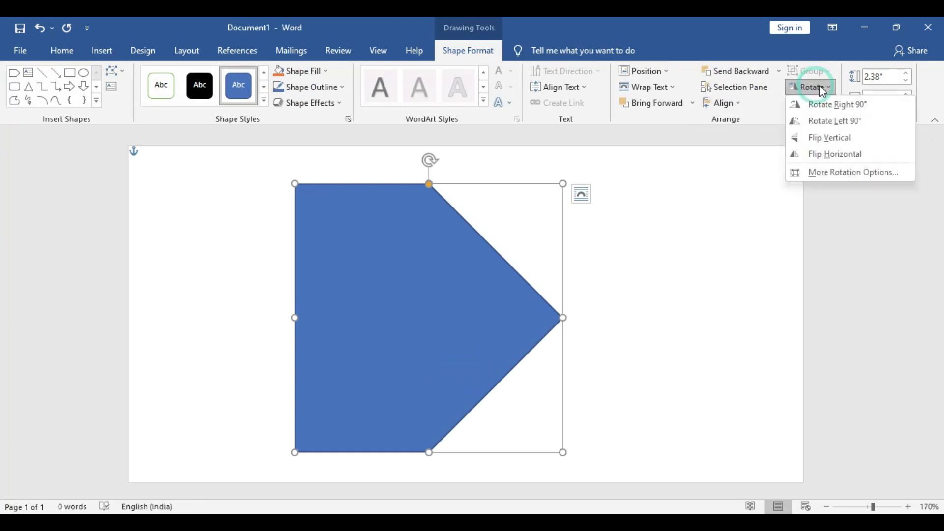
{"action": "left_click", "coordinate": [825, 152]}
{"action": "left_click_drag", "start_coordinate": [468, 303], "coordinate": [719, 262]}
- Stretch the pentagon to the full page height, about 3.01 by 3.29 inches wide, and make its point shallower
{"action": "left_click_drag", "start_coordinate": [802, 279], "coordinate": [806, 277]}
{"action": "left_click_drag", "start_coordinate": [717, 335], "coordinate": [718, 336]}
{"action": "left_click_drag", "start_coordinate": [669, 415], "coordinate": [668, 483]}
{"action": "left_click_drag", "start_coordinate": [535, 315], "coordinate": [431, 314]}
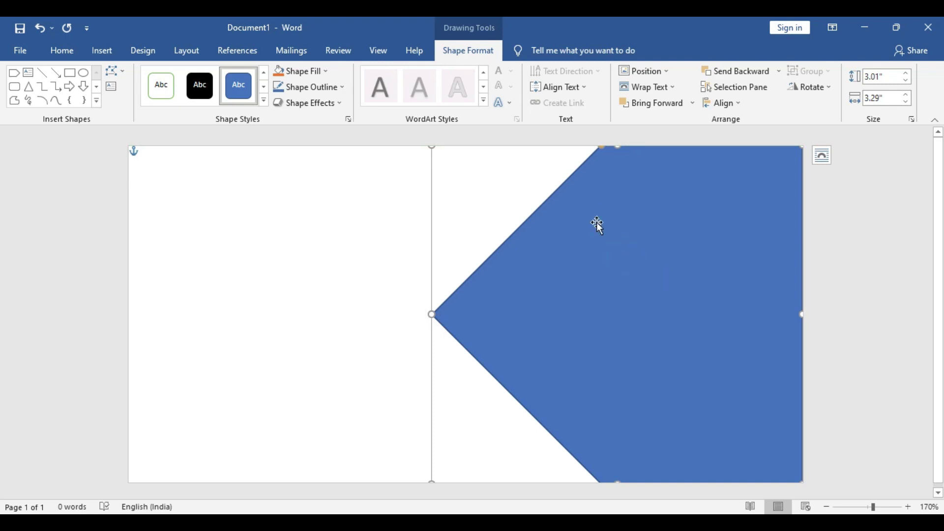
{"action": "left_click_drag", "start_coordinate": [601, 148], "coordinate": [532, 152]}
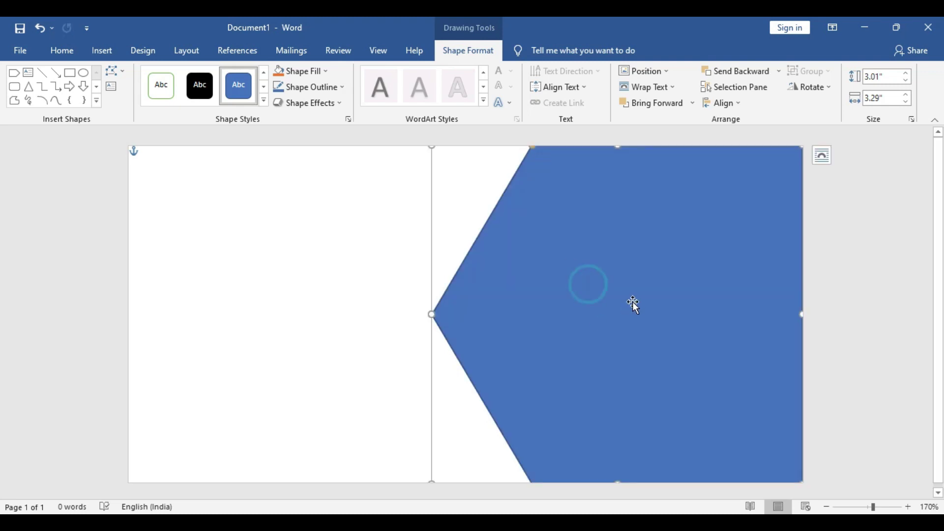
- Remove the pentagon's outline and widen it past the right page edge to about 3.56 inches
{"action": "left_click", "coordinate": [332, 94]}
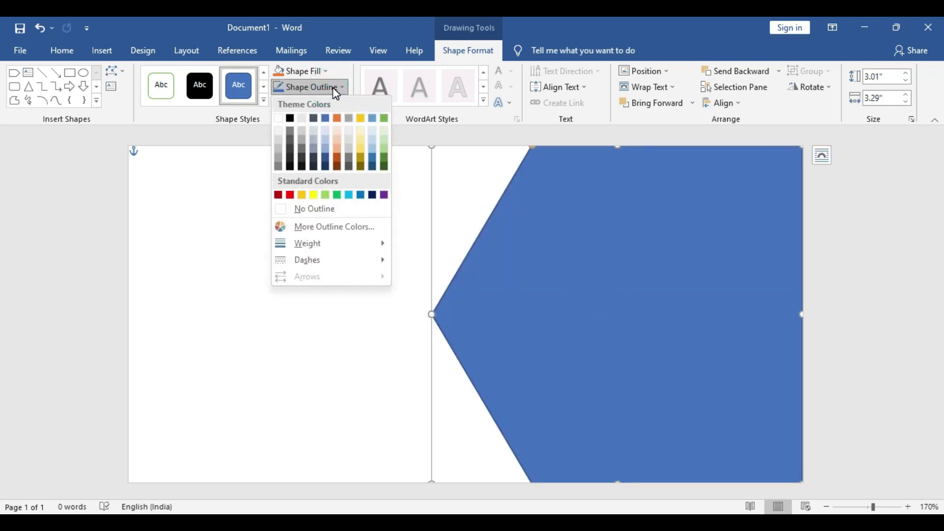
{"action": "left_click", "coordinate": [337, 210]}
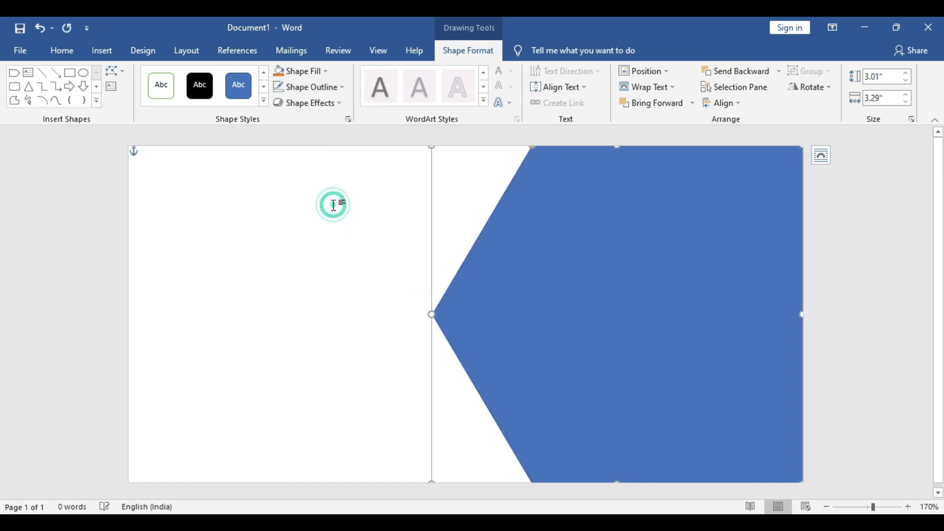
{"action": "left_click_drag", "start_coordinate": [802, 315], "coordinate": [833, 316]}
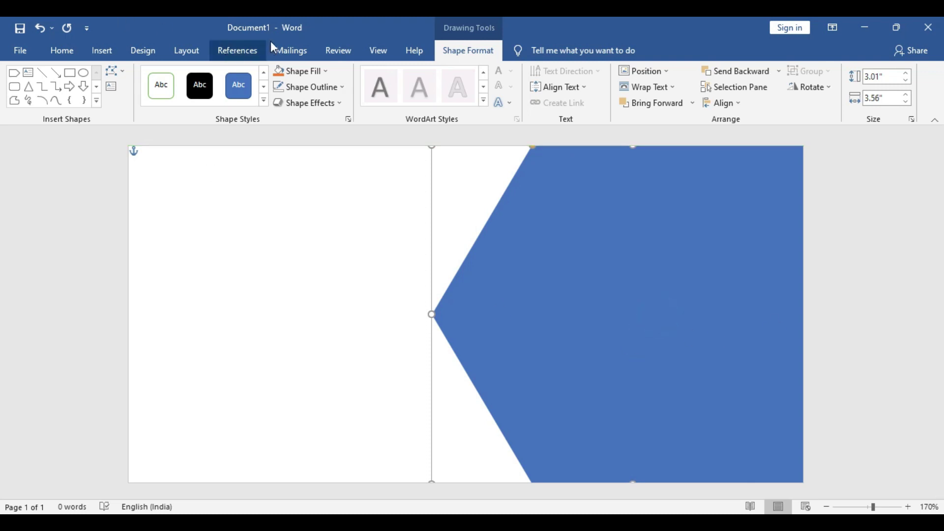
- Fill the pentagon with the custom blue-violet color #484E8A
{"action": "left_click", "coordinate": [313, 75]}
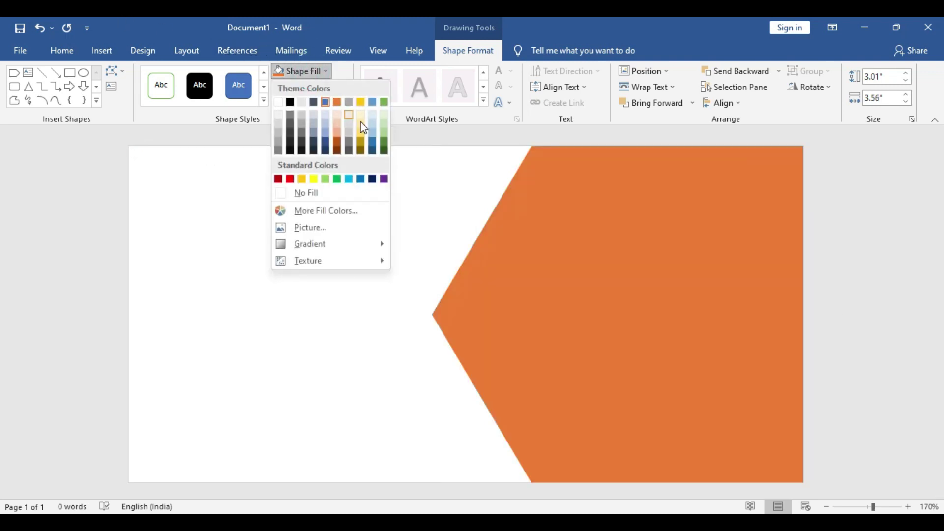
{"action": "left_click", "coordinate": [384, 180]}
{"action": "left_click", "coordinate": [315, 72]}
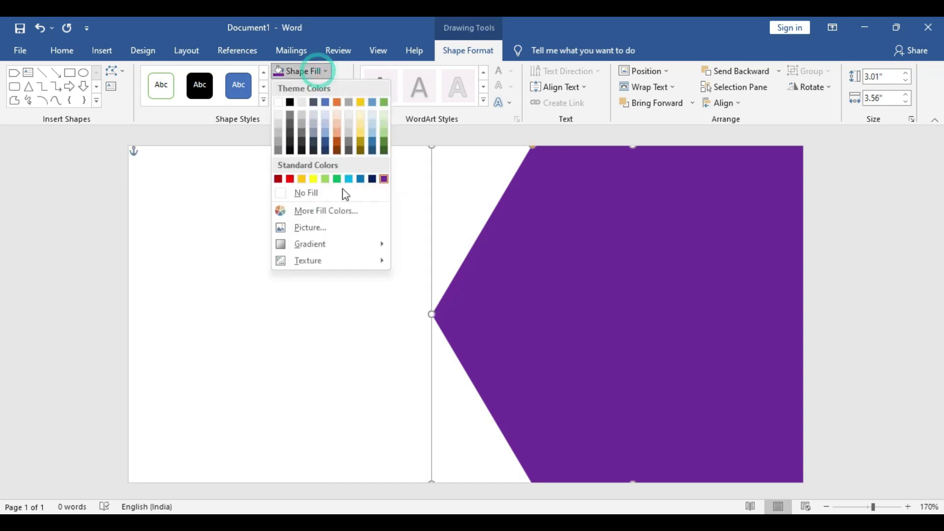
{"action": "left_click", "coordinate": [331, 214]}
{"action": "left_click", "coordinate": [510, 233]}
{"action": "left_click_drag", "start_coordinate": [510, 224], "coordinate": [459, 235]}
{"action": "mouse_move", "coordinate": [447, 242]}
{"action": "left_mouse_down"}
{"action": "mouse_move", "coordinate": [458, 242]}
{"action": "mouse_move", "coordinate": [449, 243]}
{"action": "left_mouse_up"}
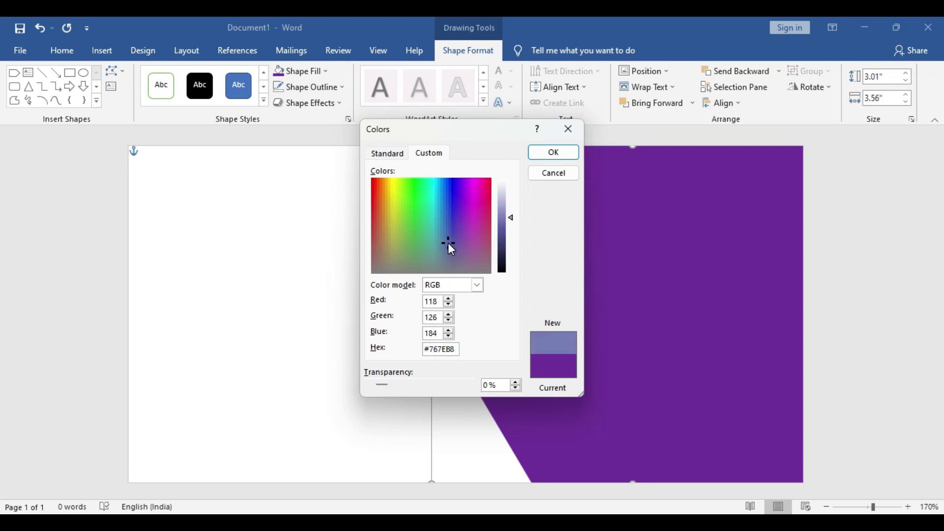
{"action": "left_click_drag", "start_coordinate": [512, 218], "coordinate": [512, 238]}
{"action": "left_click", "coordinate": [546, 156]}
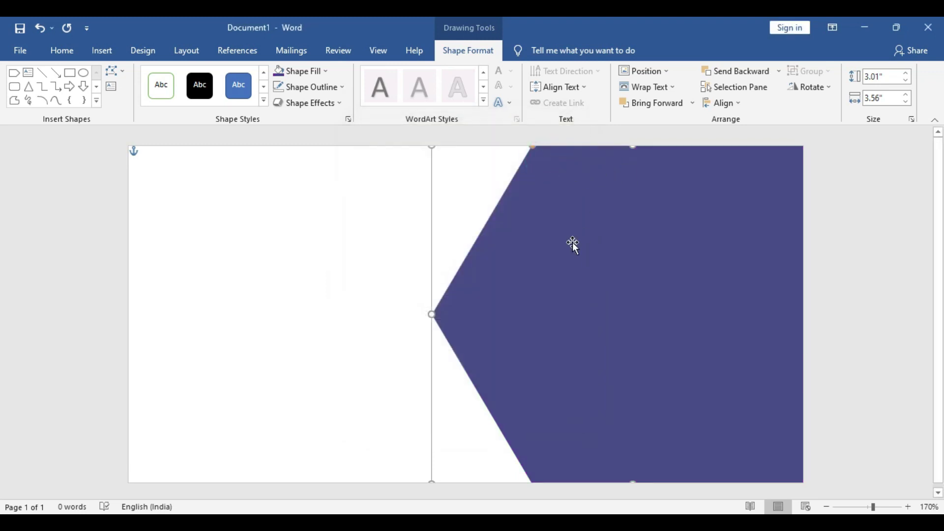
- Duplicate the pentagon, fill the copy with a very dark custom purple and offset it slightly to the right of the original
{"action": "key", "text": "ctrl+v"}
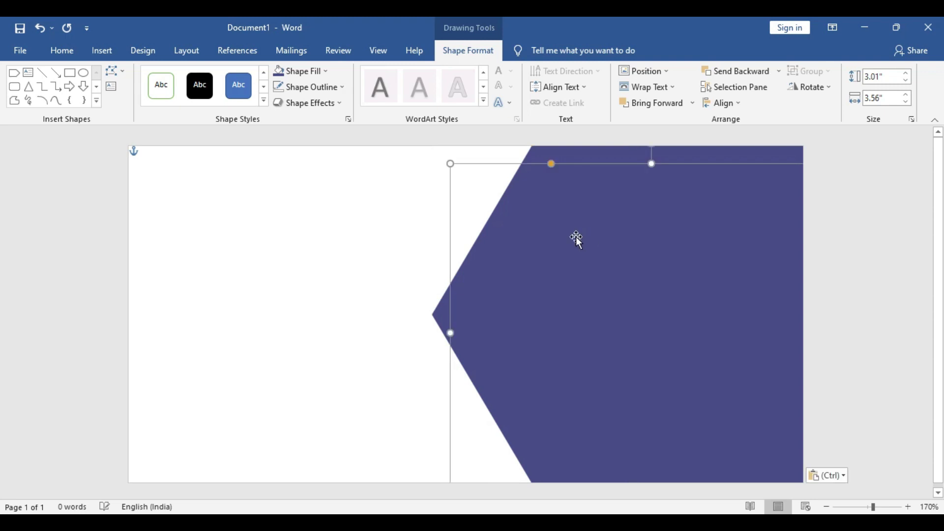
{"action": "left_click_drag", "start_coordinate": [586, 296], "coordinate": [505, 270]}
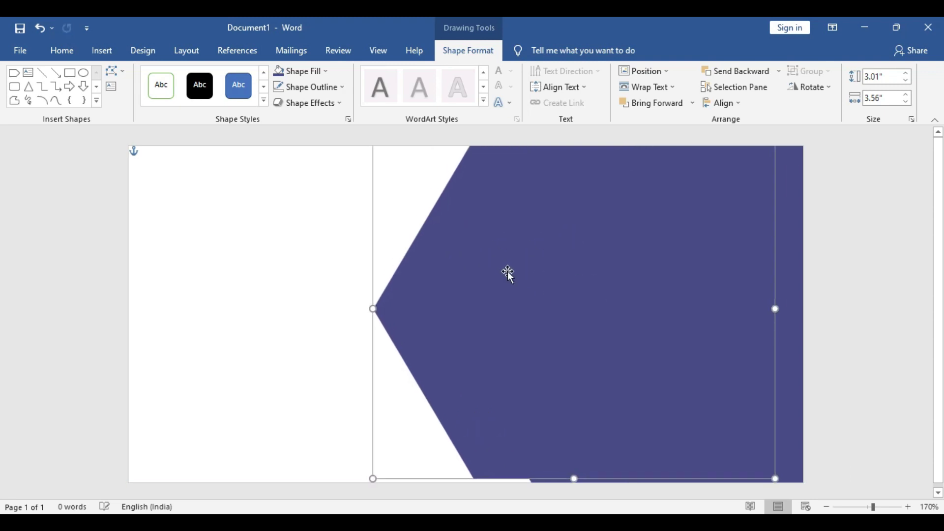
{"action": "left_click", "coordinate": [318, 74]}
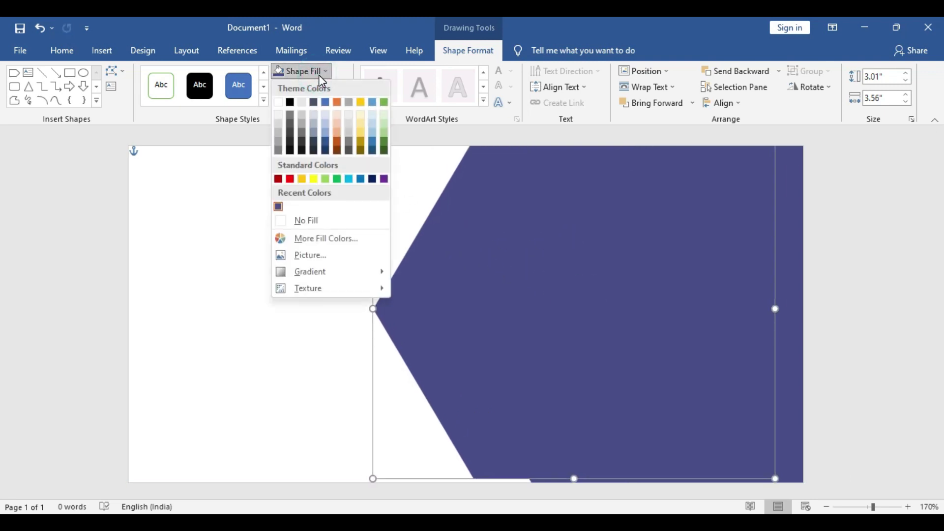
{"action": "left_click", "coordinate": [338, 238]}
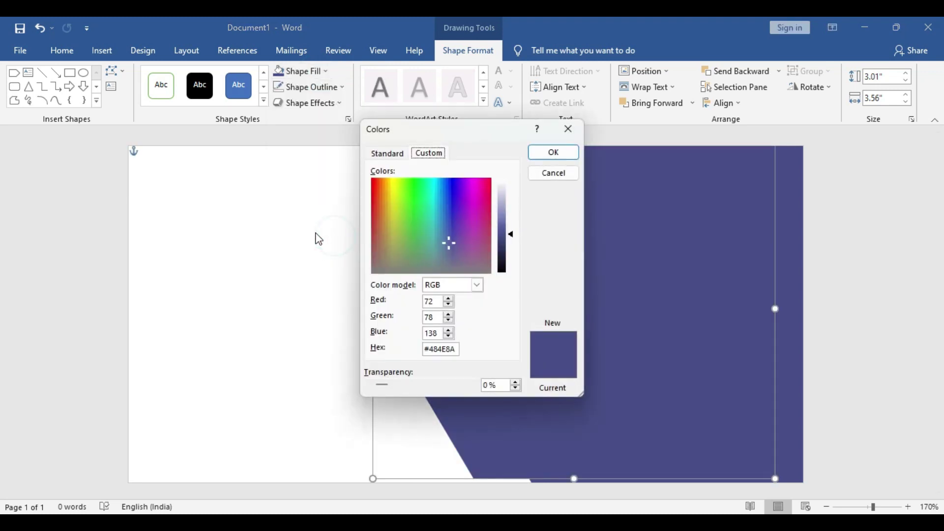
{"action": "left_click_drag", "start_coordinate": [513, 240], "coordinate": [514, 252]}
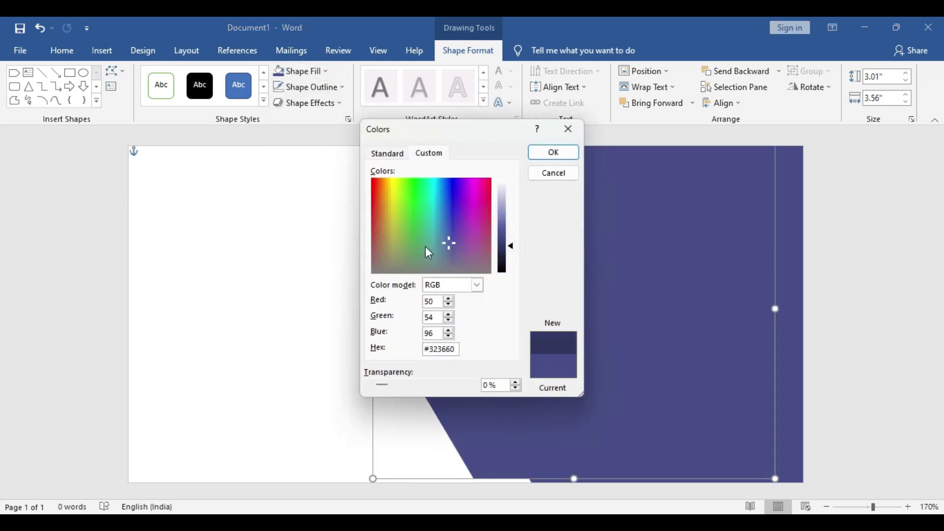
{"action": "left_click_drag", "start_coordinate": [451, 241], "coordinate": [584, 256]}
{"action": "left_click", "coordinate": [563, 152]}
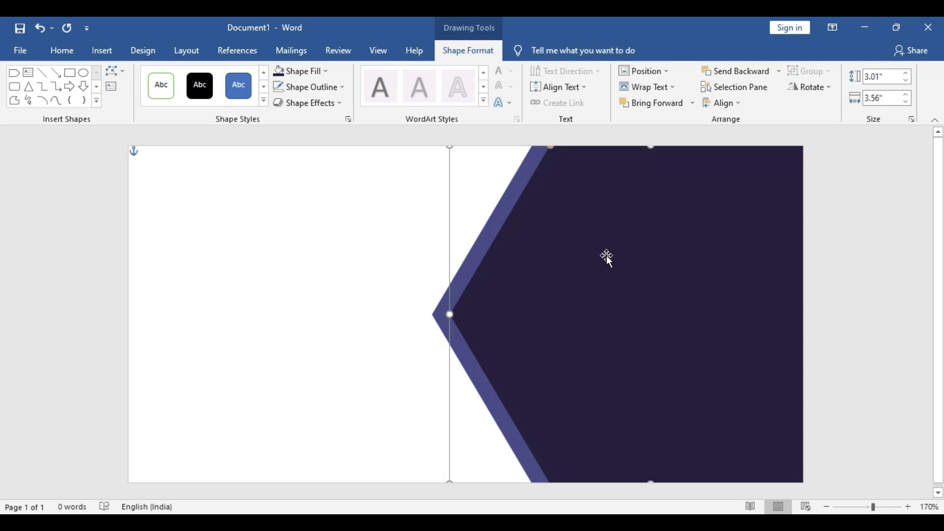
- Duplicate the dark purple pentagon and open the local file picker for a picture fill on the copy
{"action": "key", "text": "ctrl+v"}
{"action": "left_click_drag", "start_coordinate": [598, 277], "coordinate": [502, 283]}
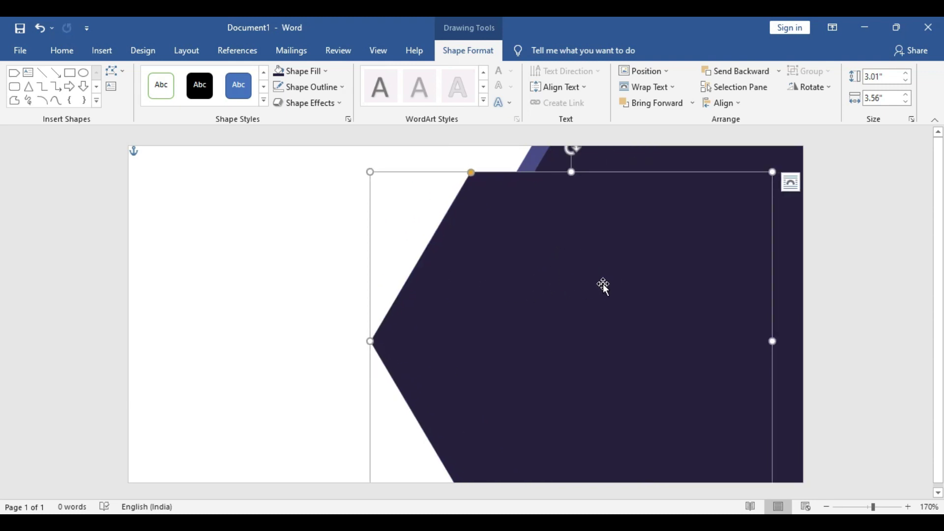
{"action": "left_click", "coordinate": [310, 70]}
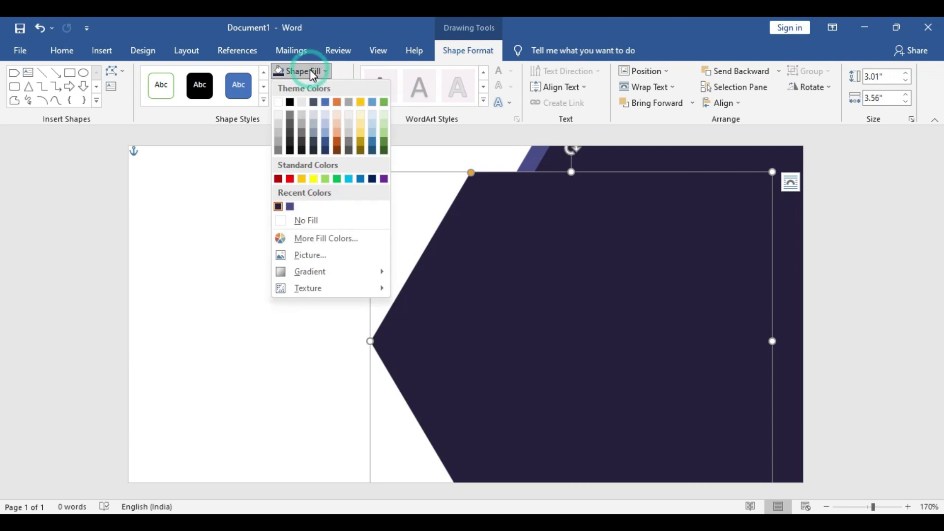
{"action": "left_click", "coordinate": [316, 256]}
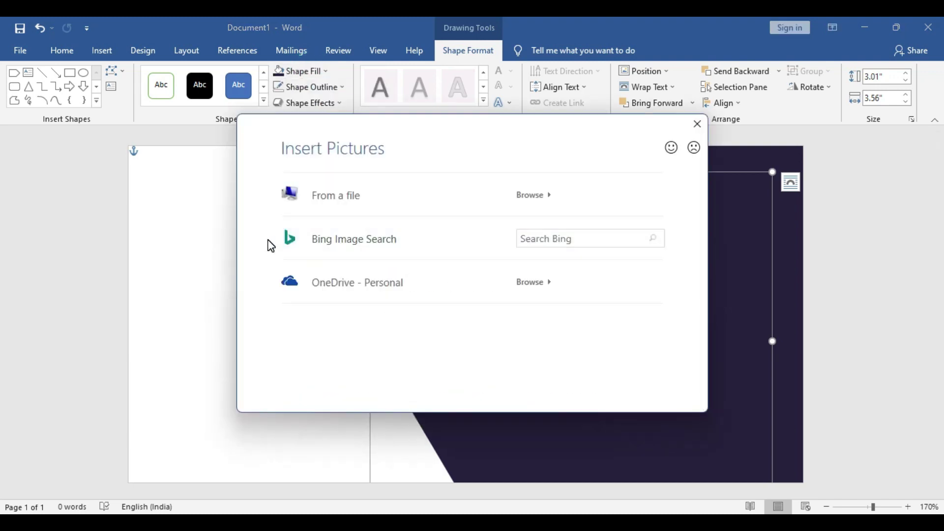
{"action": "left_click", "coordinate": [360, 198]}
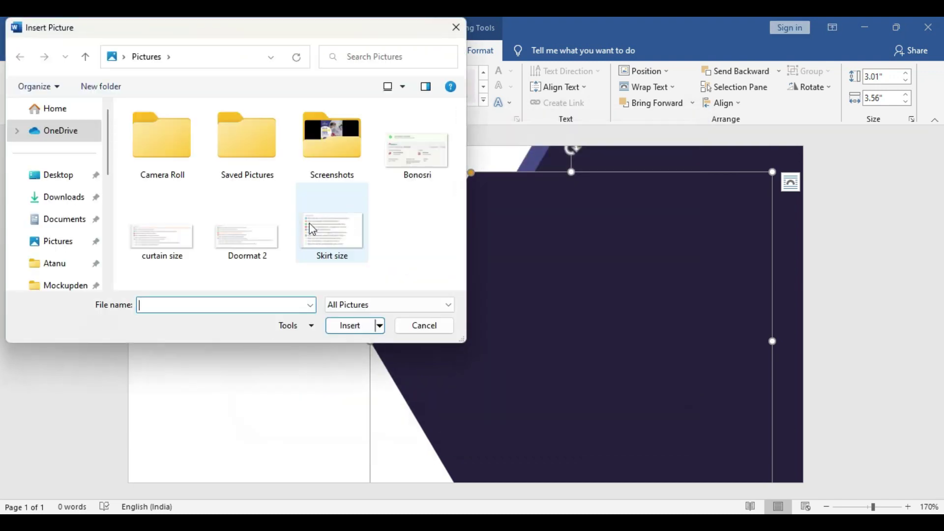
- Fill the copy with external-view-contemporary-house-with-pool-dusk from the Stock Photo folder and place it slightly right of the dark pentagon
{"action": "scroll", "coordinate": [59, 231], "scroll_direction": "down", "scroll_amount": 1}
{"action": "scroll", "coordinate": [72, 283], "scroll_direction": "down", "scroll_amount": 1}
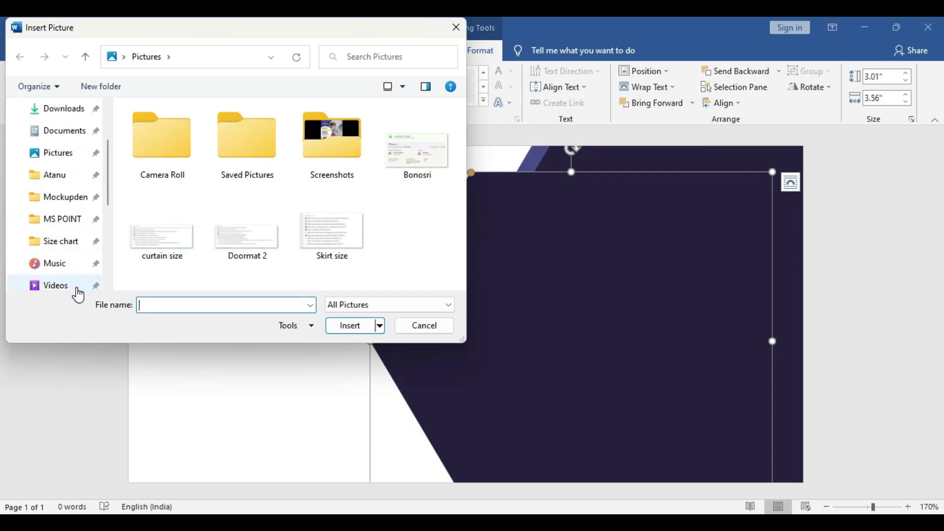
{"action": "scroll", "coordinate": [69, 249], "scroll_direction": "down", "scroll_amount": 1}
{"action": "scroll", "coordinate": [74, 268], "scroll_direction": "down", "scroll_amount": 2}
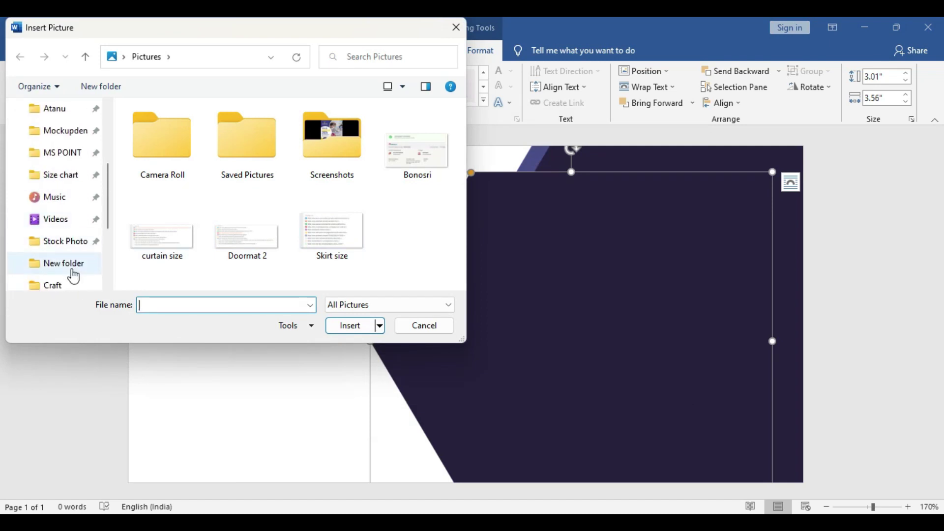
{"action": "left_click", "coordinate": [62, 243]}
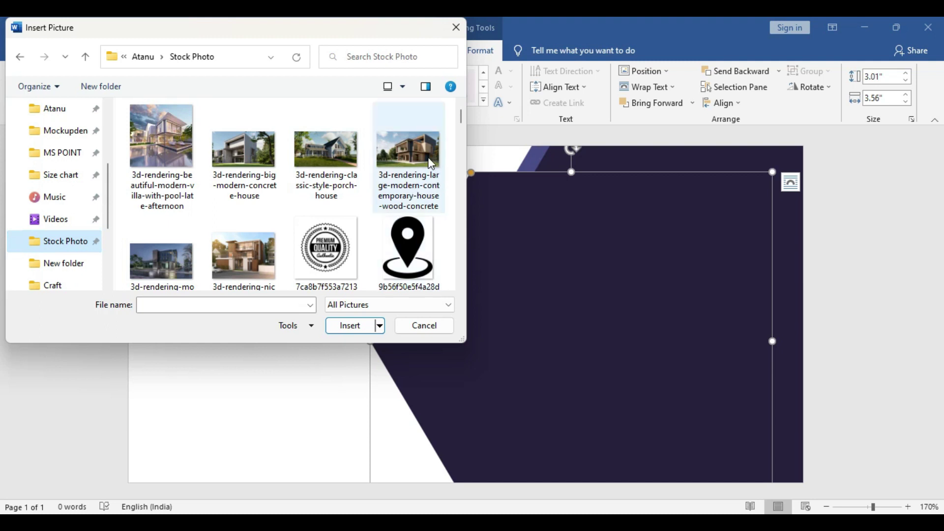
{"action": "left_click_drag", "start_coordinate": [461, 116], "coordinate": [468, 210]}
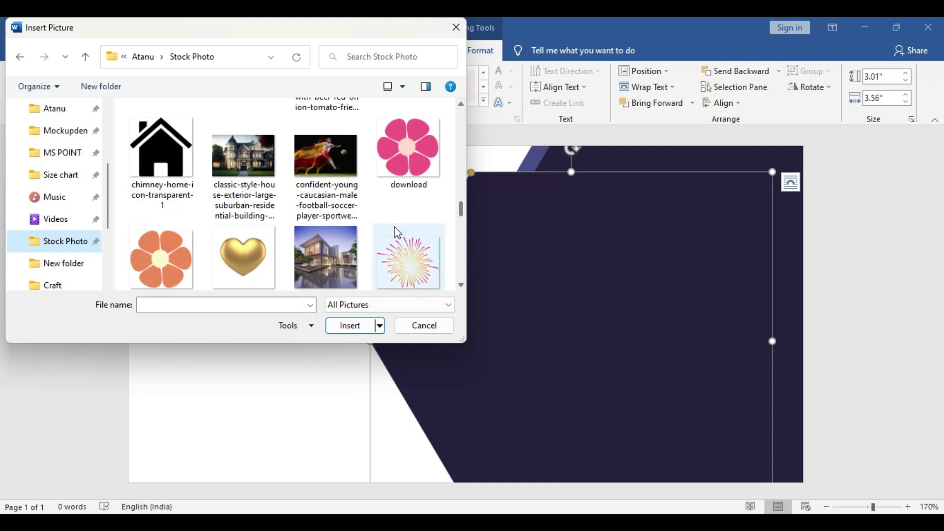
{"action": "left_click", "coordinate": [330, 261]}
{"action": "left_click", "coordinate": [354, 324]}
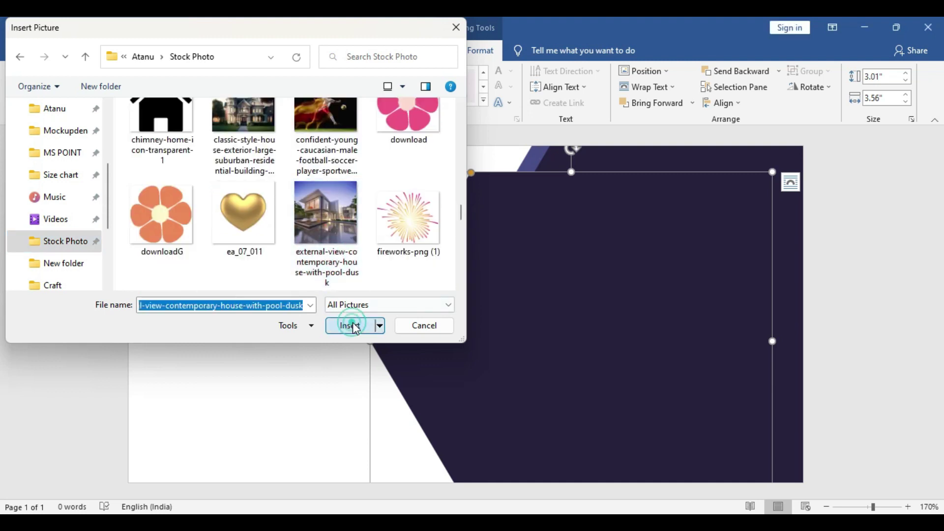
{"action": "left_click_drag", "start_coordinate": [497, 295], "coordinate": [594, 259]}
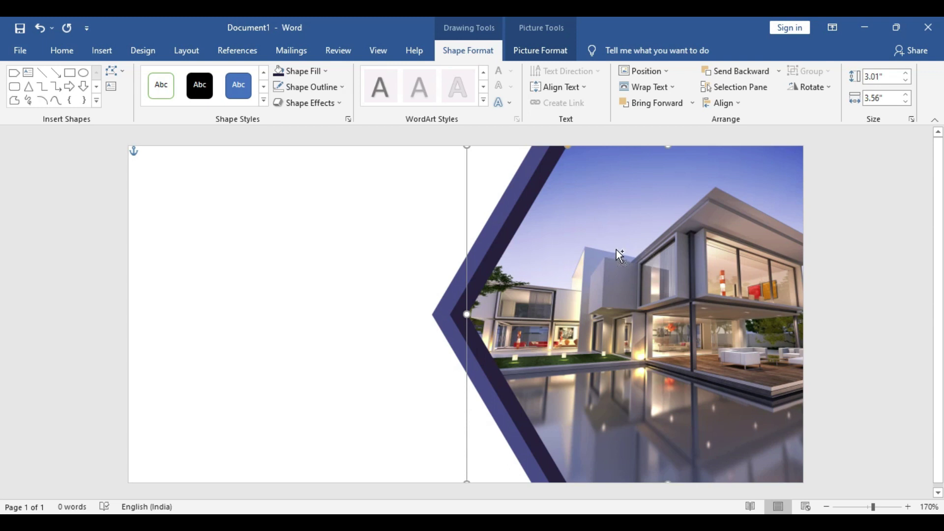
- Duplicate the picture-filled pentagon, place the copy off to the left and switch its fill to a gradient
{"action": "key", "text": "ctrl+v"}
{"action": "left_click_drag", "start_coordinate": [634, 300], "coordinate": [432, 274]}
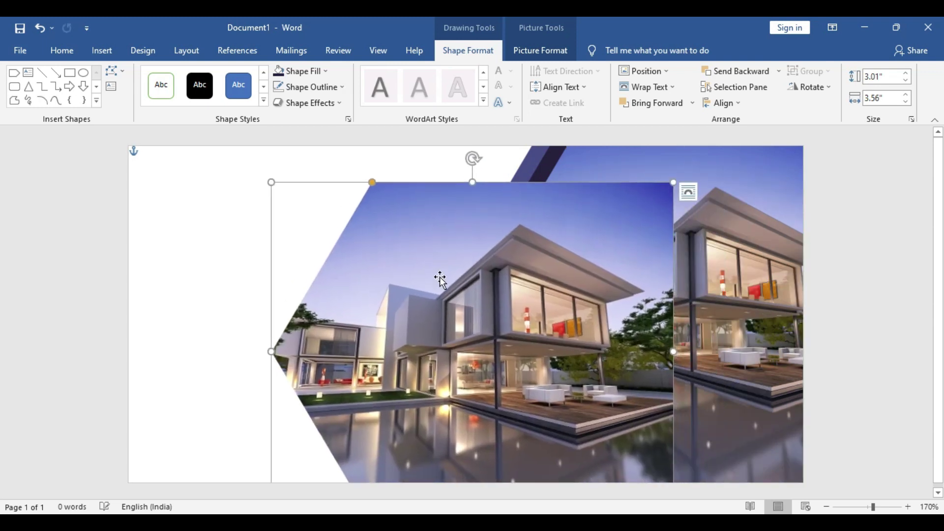
{"action": "left_click", "coordinate": [316, 72]}
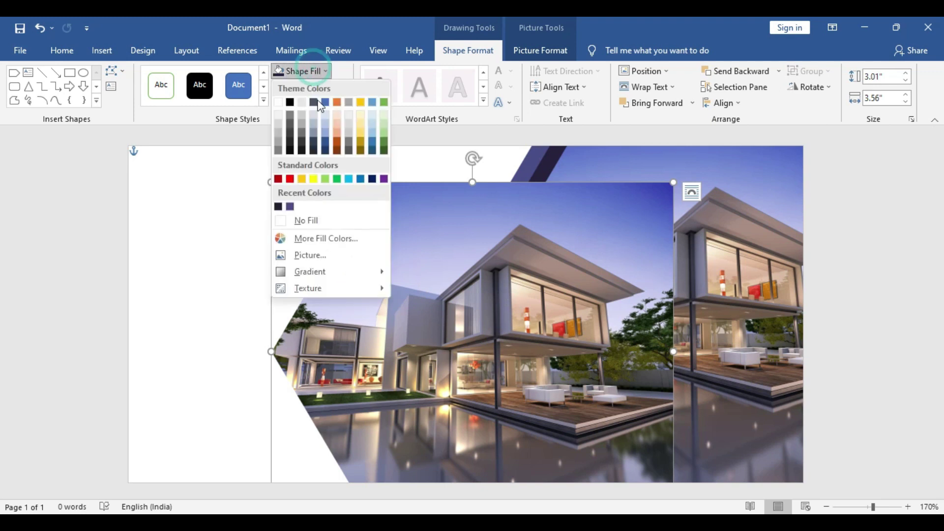
{"action": "mouse_move", "coordinate": [322, 270]}
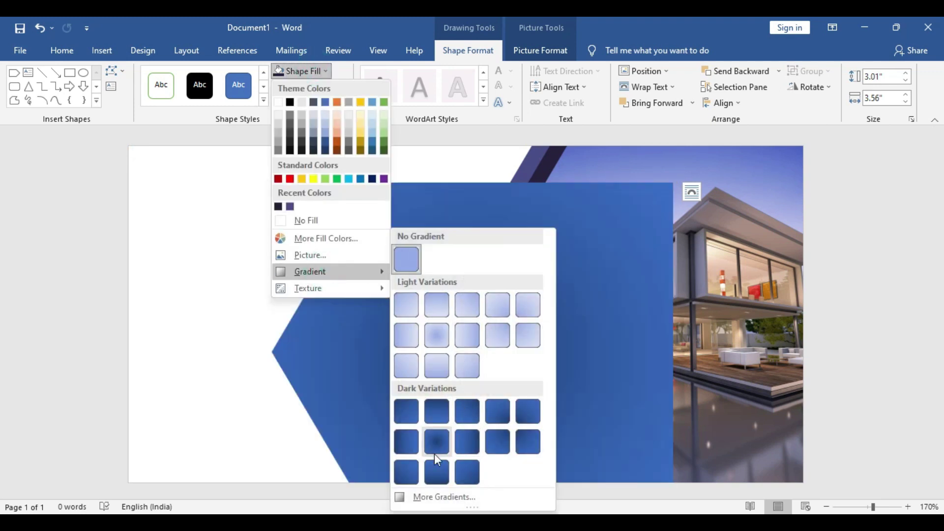
{"action": "left_click", "coordinate": [431, 498]}
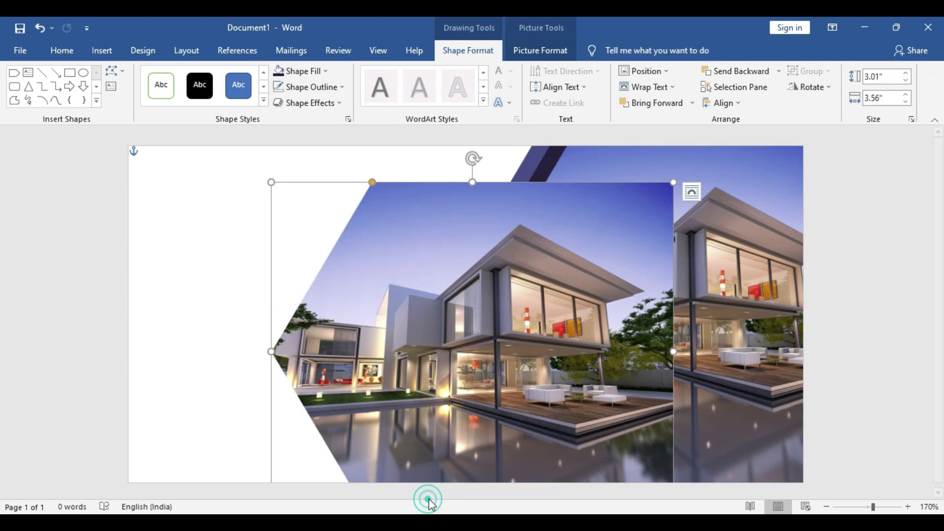
{"action": "left_click", "coordinate": [800, 251]}
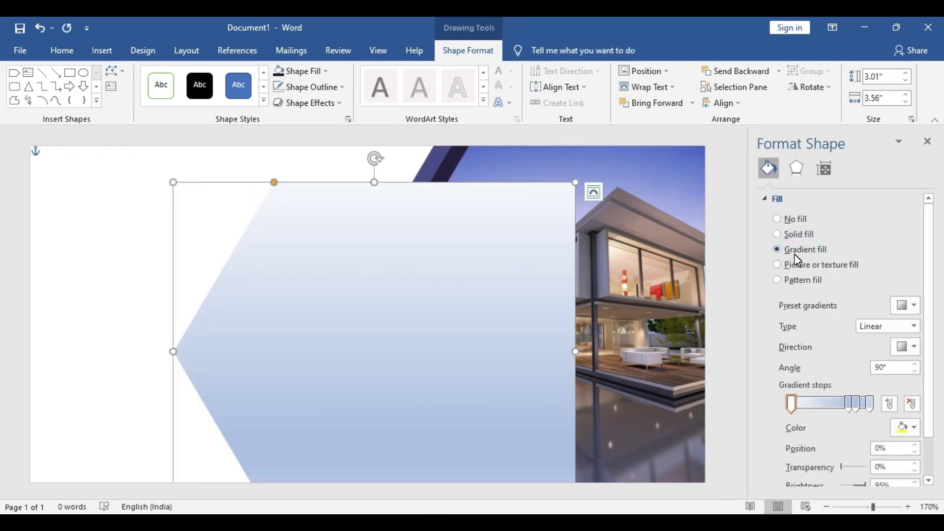
- Reduce the gradient to two stops, standard purple at the start and the recent very dark purple at the end
{"action": "left_click", "coordinate": [792, 402]}
{"action": "left_click_drag", "start_coordinate": [849, 402], "coordinate": [858, 428]}
{"action": "left_click", "coordinate": [791, 405]}
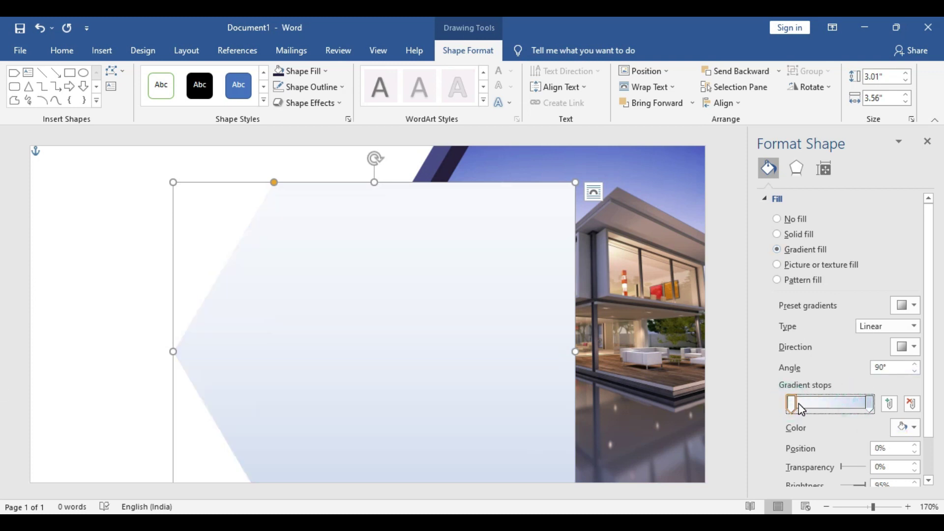
{"action": "left_click", "coordinate": [905, 427]}
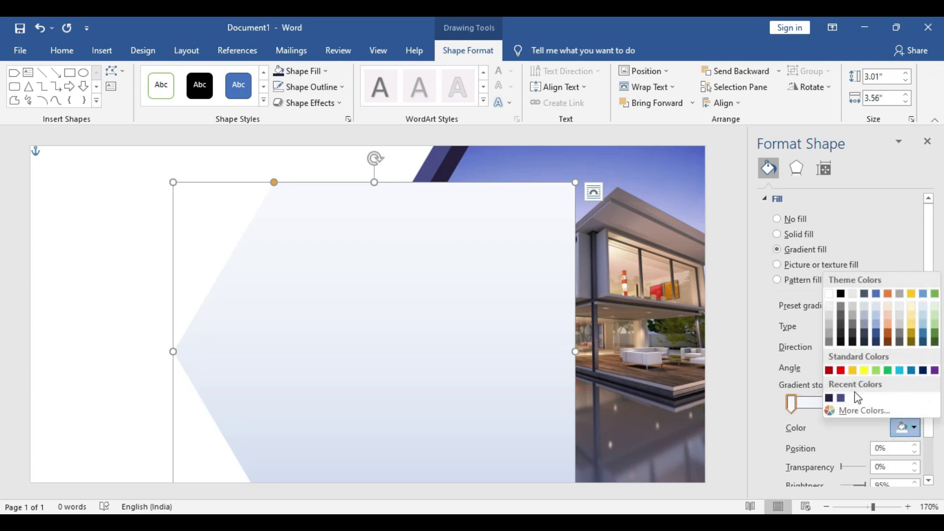
{"action": "left_click", "coordinate": [935, 371]}
{"action": "left_click", "coordinate": [867, 401]}
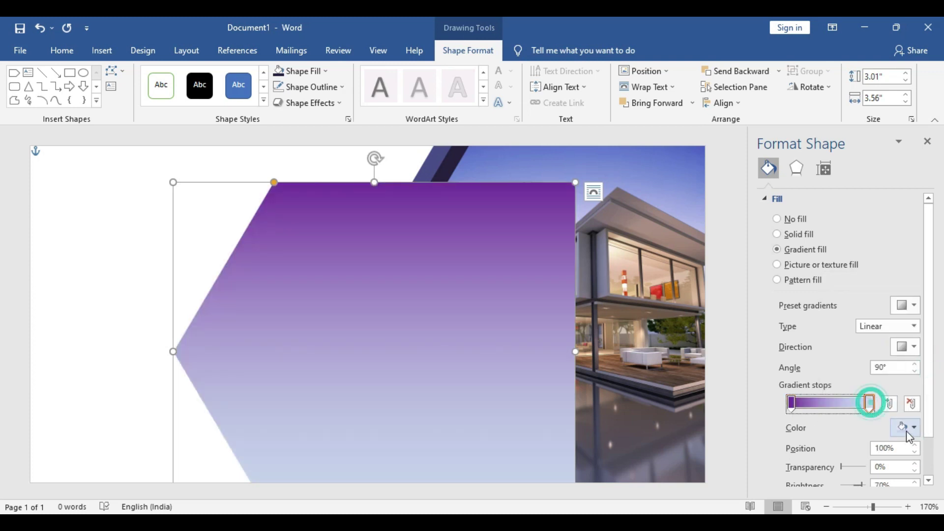
{"action": "left_click", "coordinate": [906, 427]}
{"action": "left_click", "coordinate": [829, 398]}
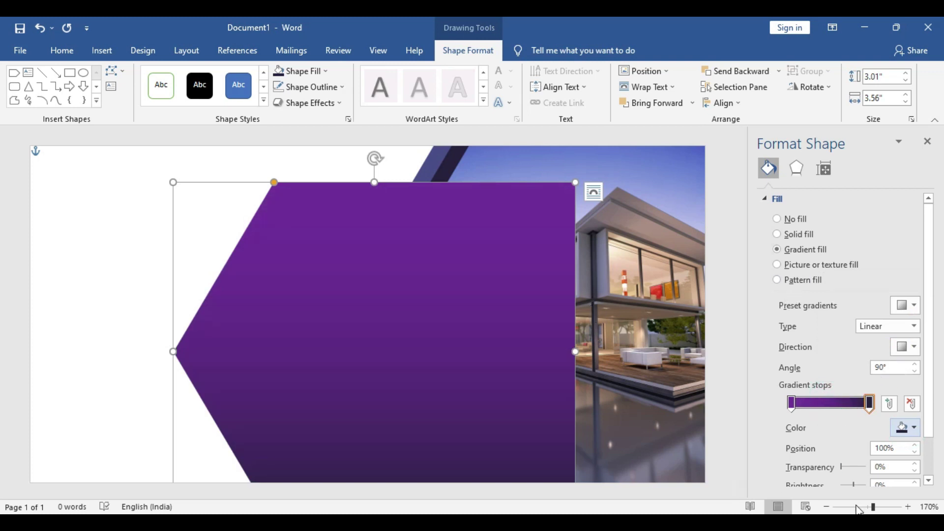
- Set the gradient's end stop to 75% transparency and its first stop to 58%
{"action": "scroll", "coordinate": [847, 456], "scroll_direction": "down", "scroll_amount": 2}
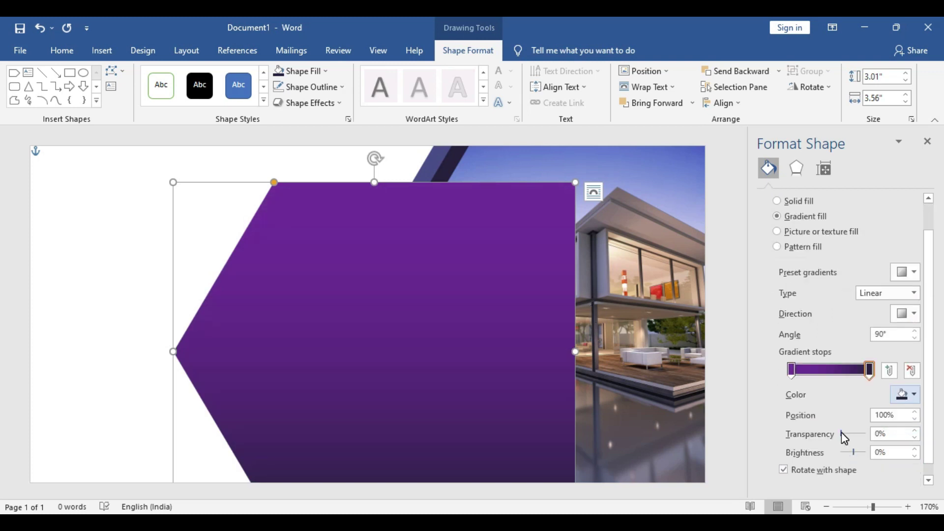
{"action": "left_click_drag", "start_coordinate": [842, 433], "coordinate": [861, 435]}
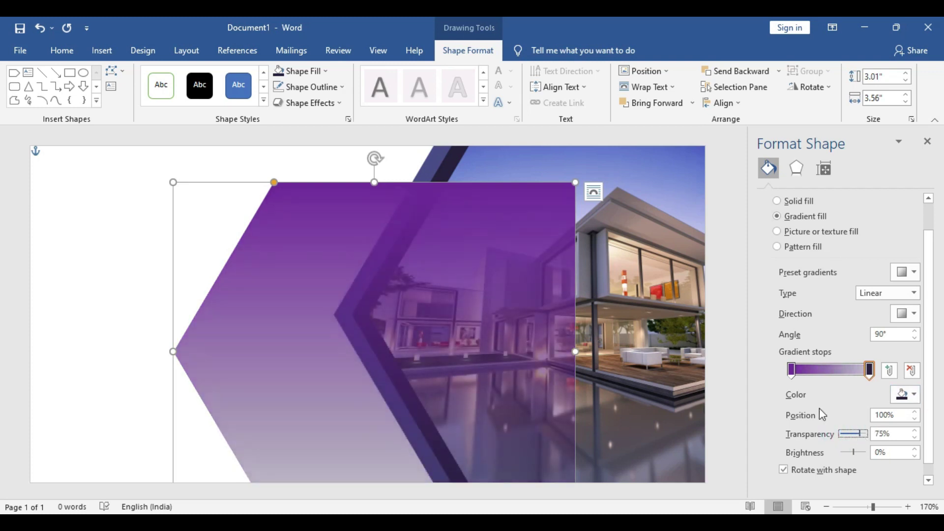
{"action": "left_click", "coordinate": [791, 370]}
{"action": "left_click_drag", "start_coordinate": [842, 433], "coordinate": [857, 434]}
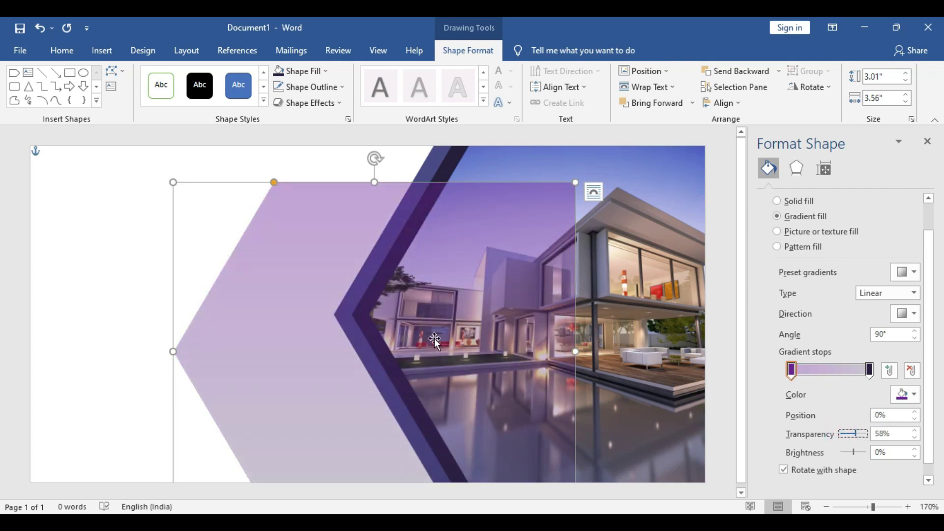
- Try narrowing the gradient pentagon, undo that, and move it past the right page edge with only its point over the photo
{"action": "left_click_drag", "start_coordinate": [344, 334], "coordinate": [422, 322]}
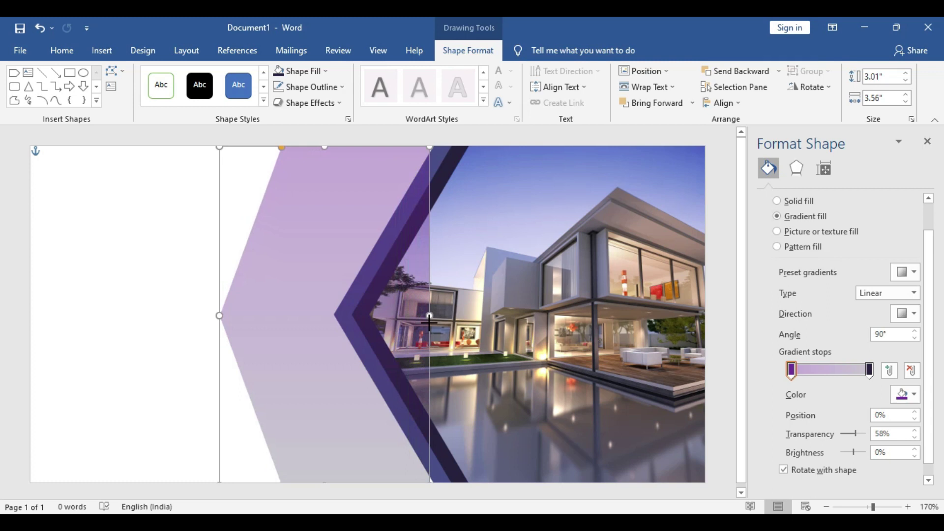
{"action": "key", "text": "ctrl+z"}
{"action": "left_click_drag", "start_coordinate": [333, 316], "coordinate": [727, 314]}
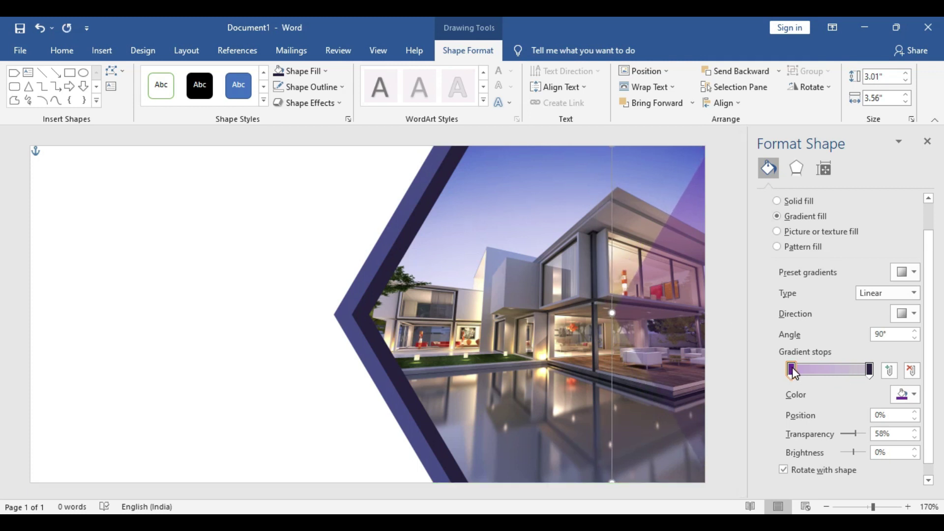
- Recolor the first gradient stop with the recent blue-violet at 0% transparency and shift the end stop to 98%
{"action": "left_click", "coordinate": [849, 436]}
{"action": "left_click_drag", "start_coordinate": [848, 438], "coordinate": [845, 438]}
{"action": "left_click", "coordinate": [905, 395]}
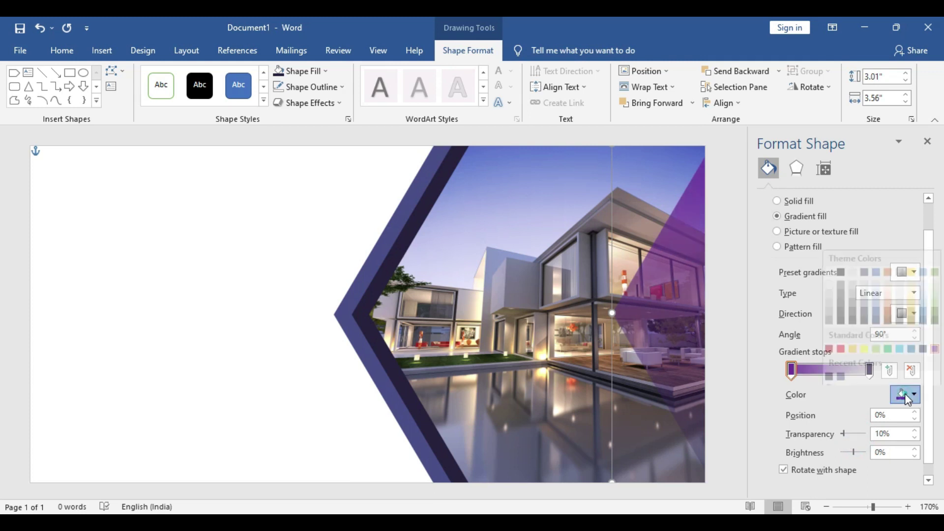
{"action": "left_click", "coordinate": [844, 366]}
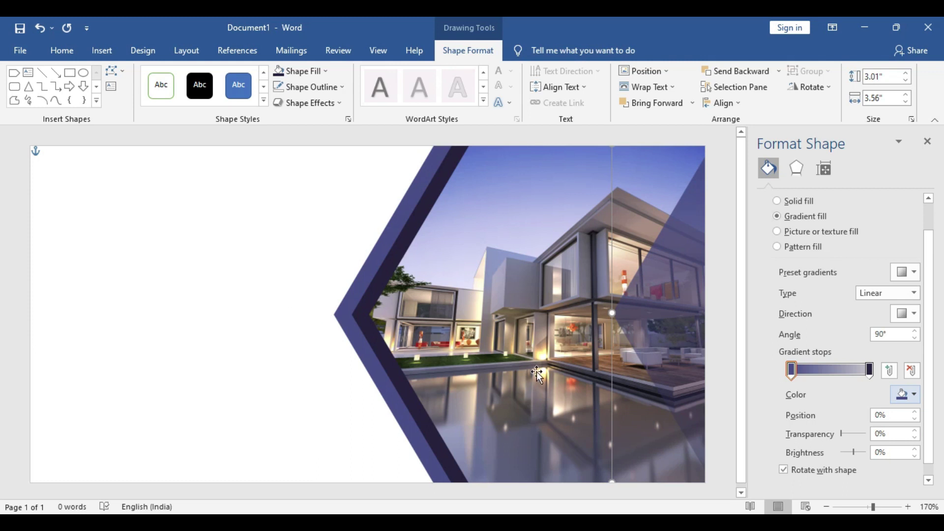
{"action": "left_click", "coordinate": [871, 371]}
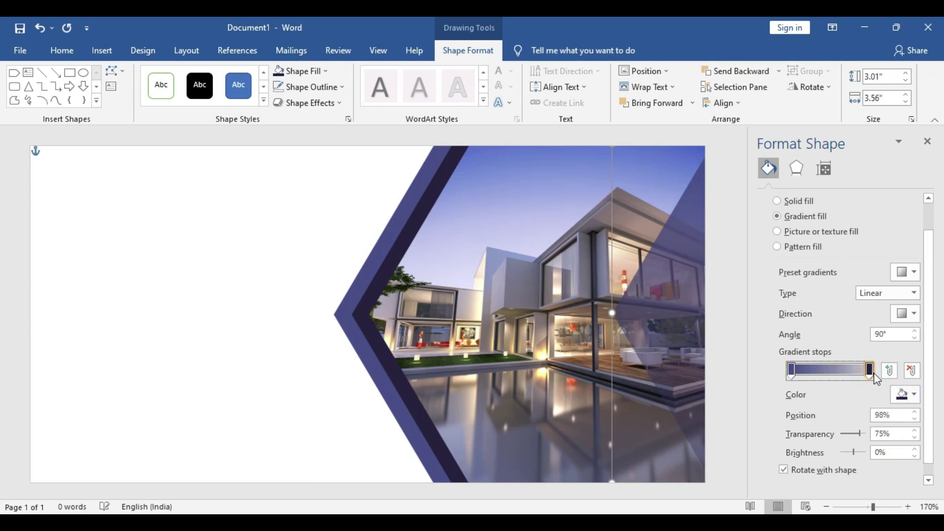
{"action": "left_click", "coordinate": [249, 344]}
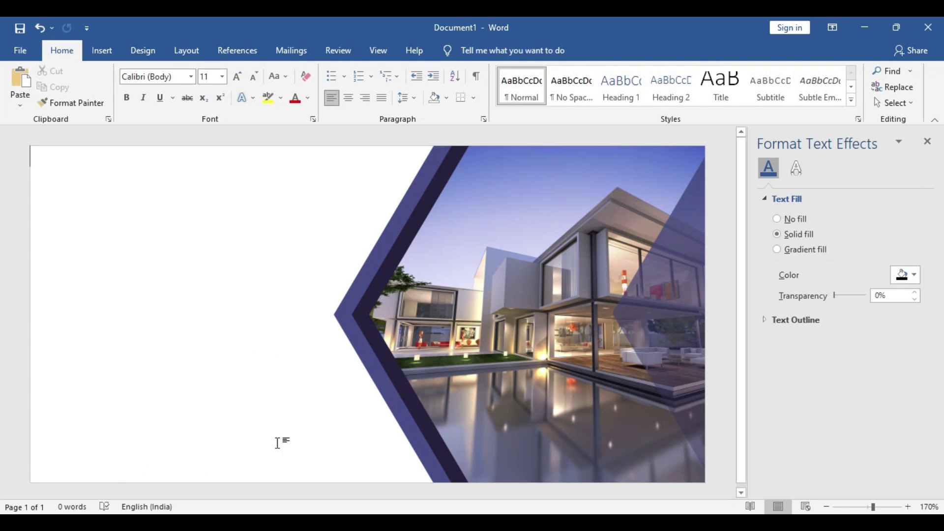
- Draw a rectangle about 0.68 by 3.11 inches at the page's lower-left corner and move it slightly upward
{"action": "scroll", "coordinate": [264, 364], "scroll_direction": "down", "scroll_amount": 1, "text": "ctrl"}
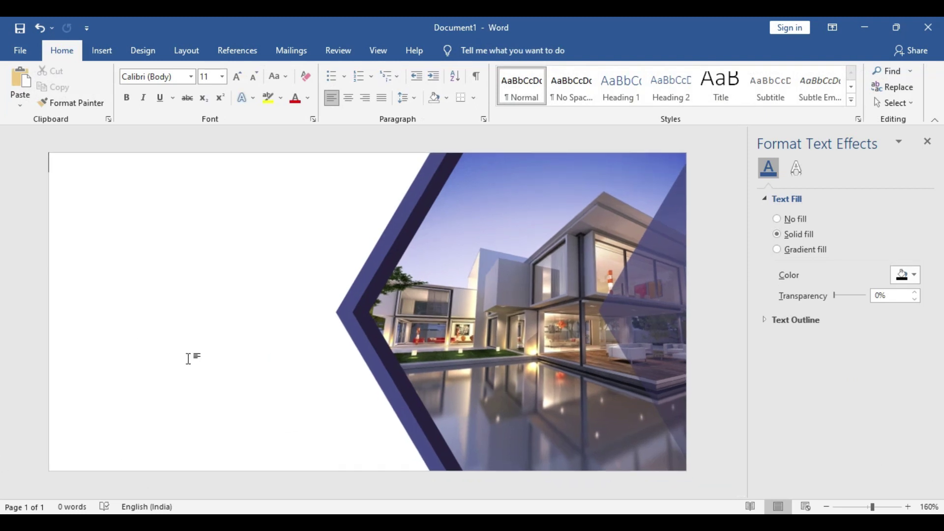
{"action": "left_click", "coordinate": [140, 50]}
{"action": "left_click", "coordinate": [101, 49]}
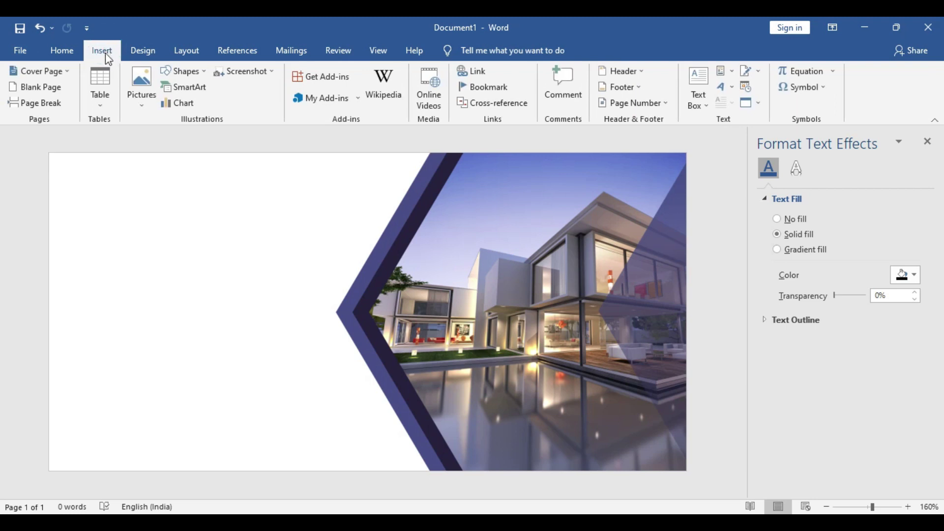
{"action": "left_click", "coordinate": [179, 73]}
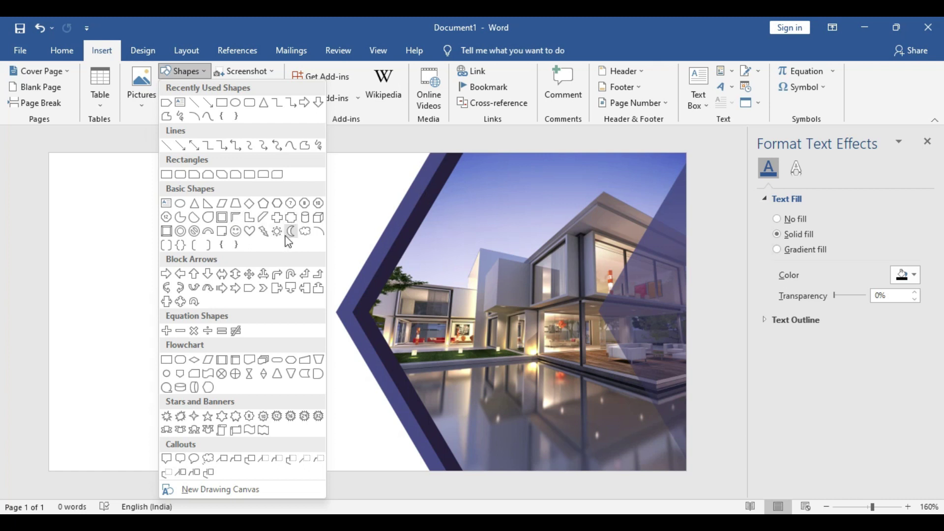
{"action": "left_click", "coordinate": [166, 175]}
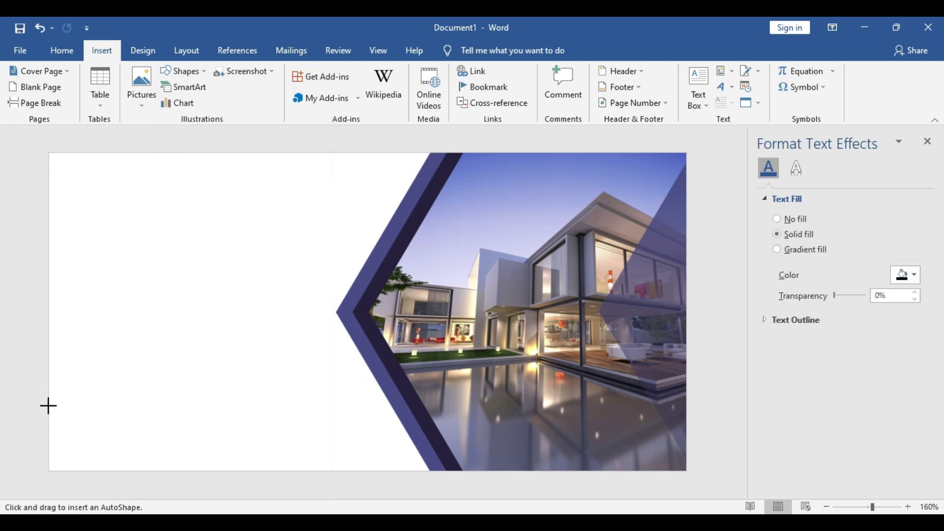
{"action": "mouse_move", "coordinate": [48, 406]}
{"action": "left_mouse_down"}
{"action": "mouse_move", "coordinate": [75, 472]}
{"action": "mouse_move", "coordinate": [379, 478]}
{"action": "left_mouse_up"}
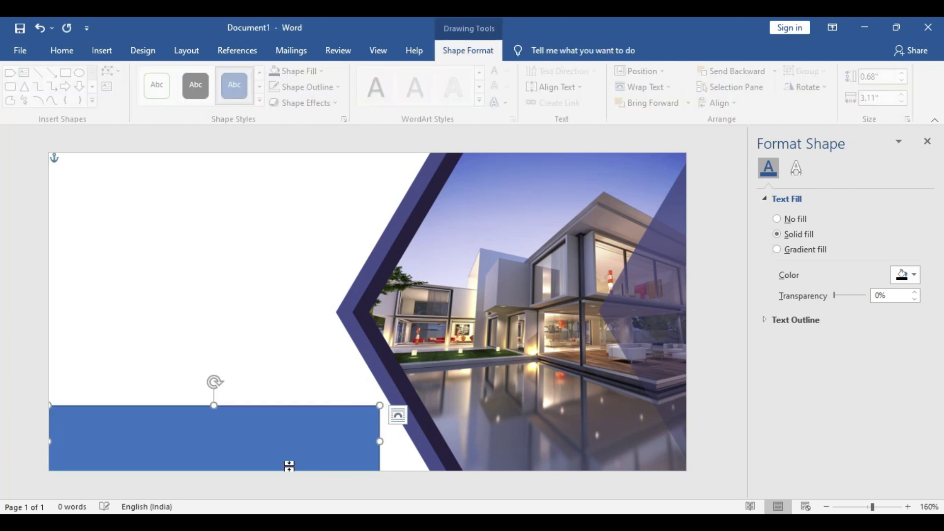
{"action": "left_click", "coordinate": [289, 464]}
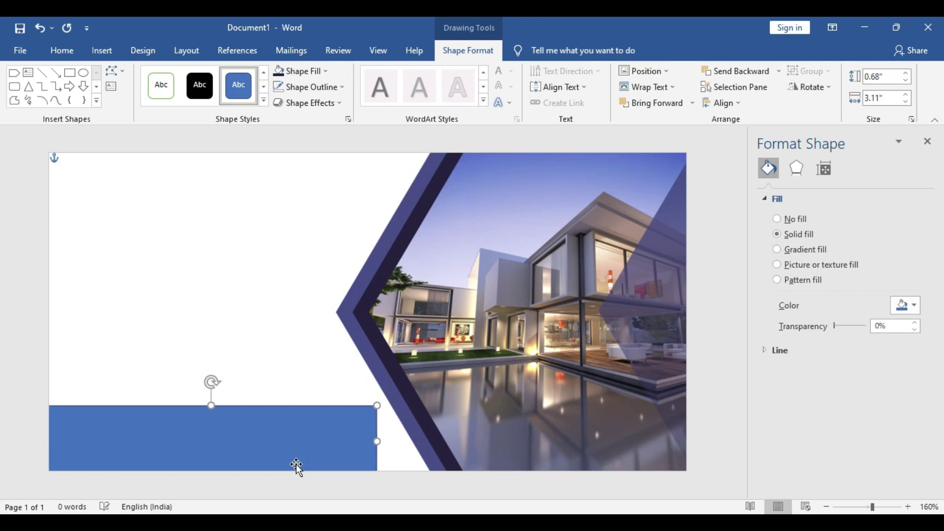
{"action": "left_click_drag", "start_coordinate": [308, 458], "coordinate": [309, 439]}
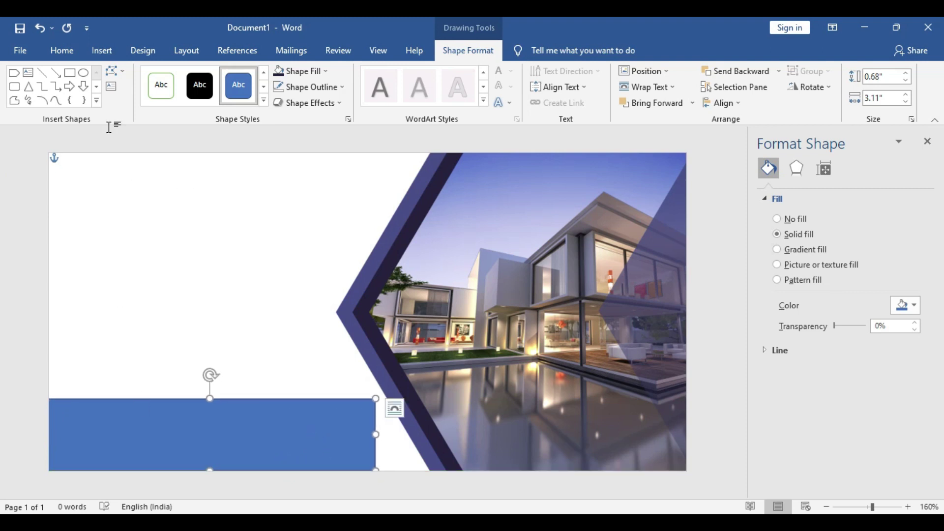
- Edit the rectangle's points to pull its lower-right corner outward, making it about 3.49 inches wide with a slanted end, and nudge it slightly down
{"action": "left_click", "coordinate": [116, 73]}
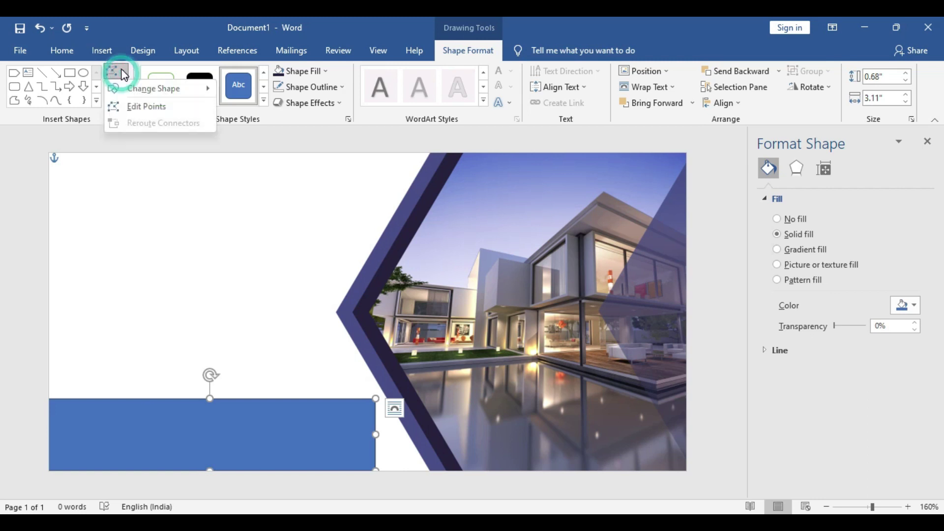
{"action": "left_click", "coordinate": [140, 108]}
{"action": "left_click_drag", "start_coordinate": [375, 470], "coordinate": [416, 471]}
{"action": "left_click", "coordinate": [323, 446]}
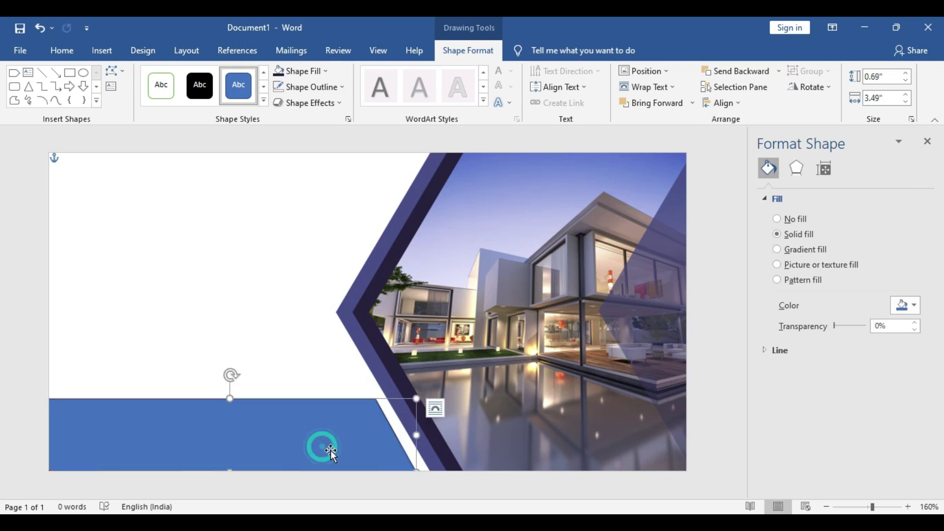
{"action": "key", "text": "ctrl+z"}
{"action": "key", "text": "ctrl+z"}
{"action": "key", "text": "ctrl+z"}
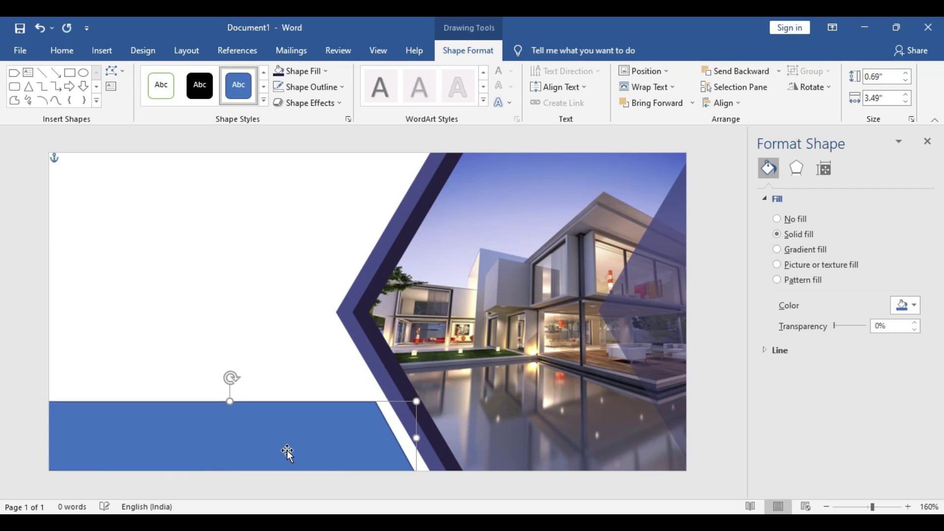
- Fill the slanted rectangle with the recent dark purple and remove its outline
{"action": "left_click", "coordinate": [319, 74]}
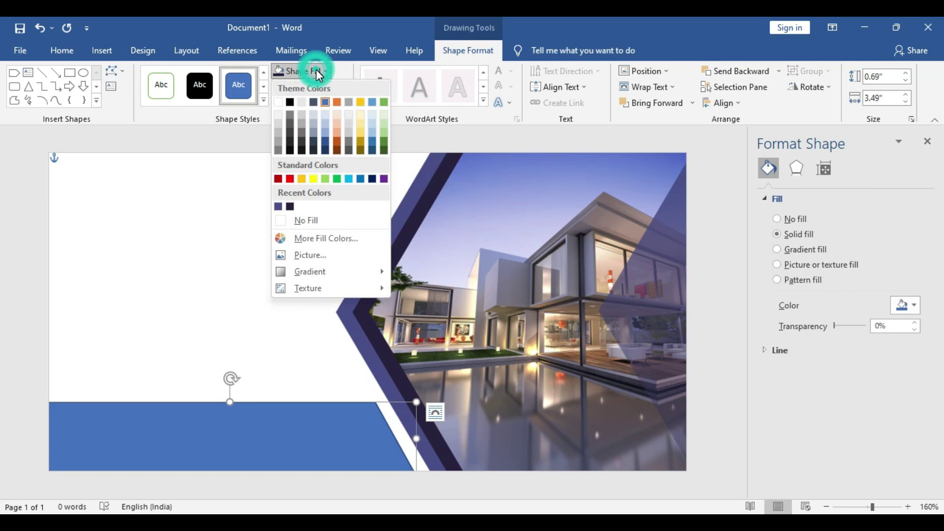
{"action": "left_click", "coordinate": [290, 207]}
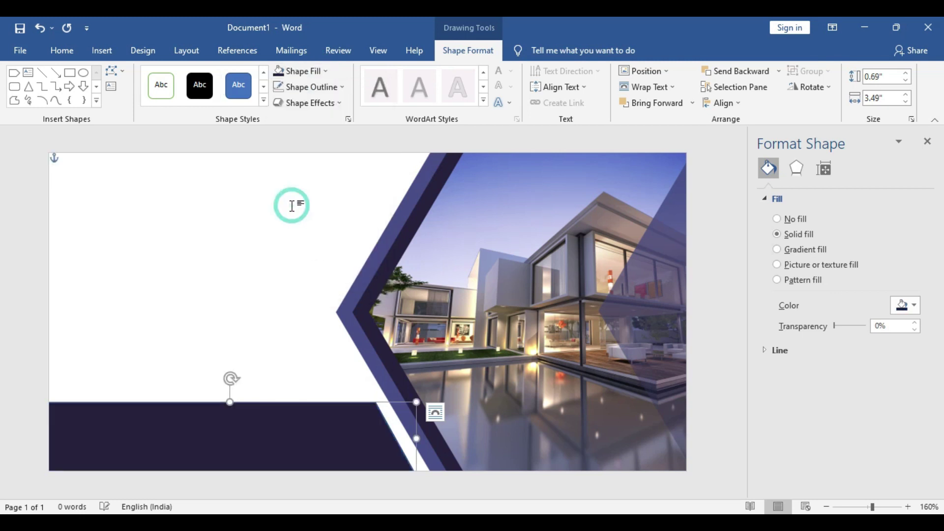
{"action": "left_click", "coordinate": [315, 87]}
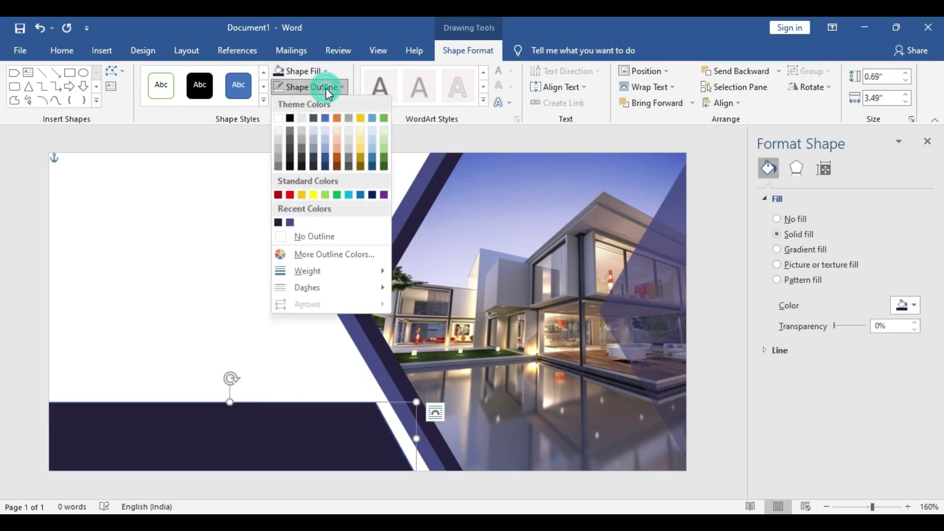
{"action": "left_click", "coordinate": [339, 237]}
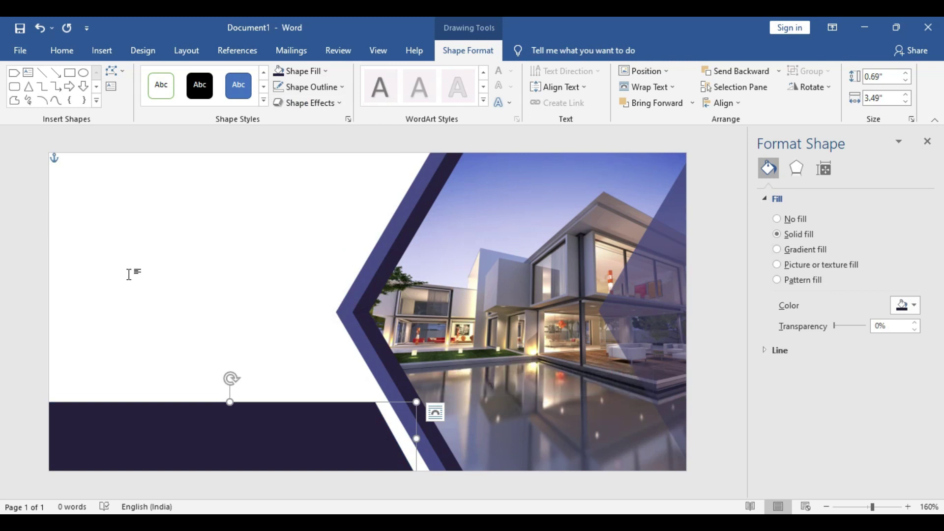
- Draw a text box about 0.6 by 2.28 inches in the white area and enter "FOR SALE"
{"action": "left_click", "coordinate": [123, 243]}
{"action": "left_click", "coordinate": [101, 51]}
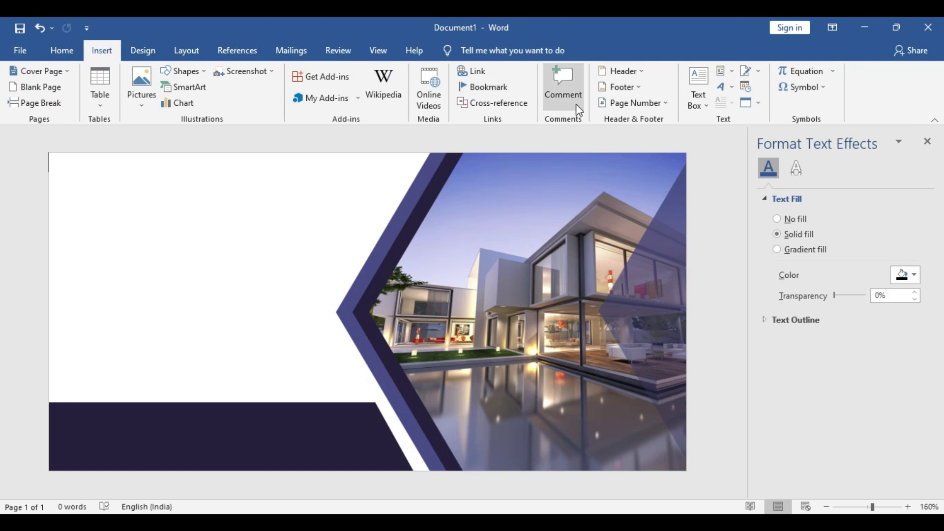
{"action": "left_click", "coordinate": [702, 97]}
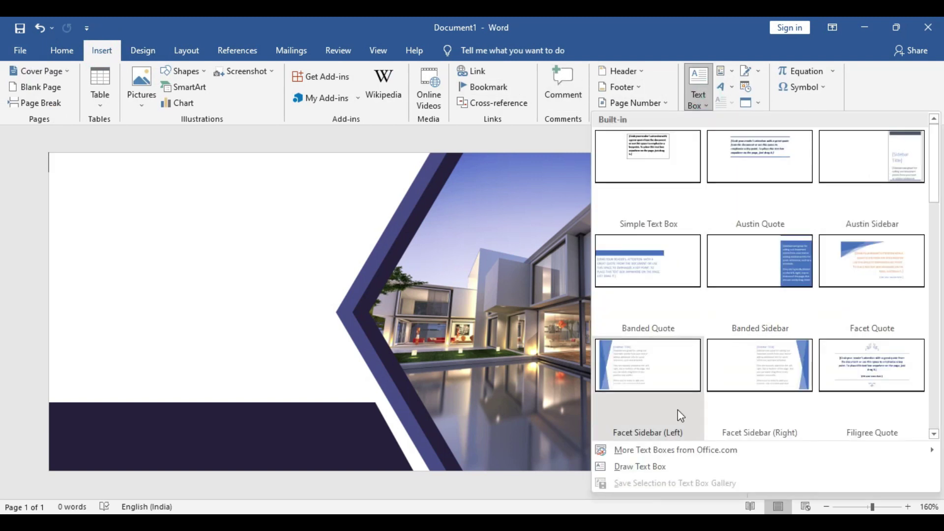
{"action": "left_click", "coordinate": [633, 467]}
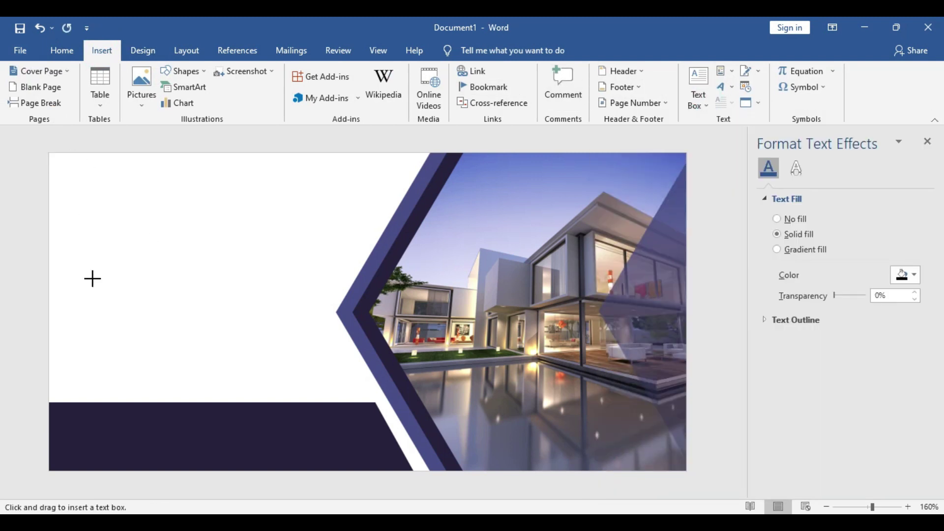
{"action": "left_click_drag", "start_coordinate": [142, 304], "coordinate": [307, 312]}
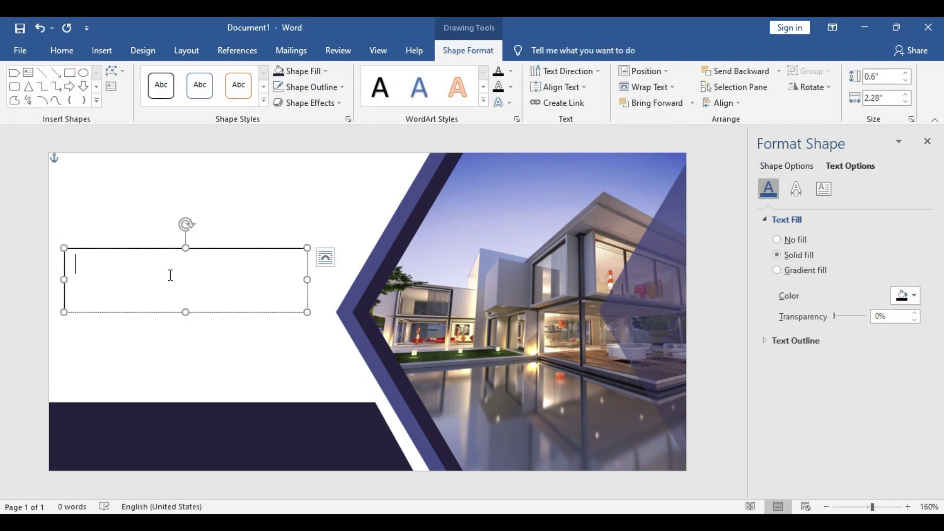
{"action": "type", "text": "FOR SALE"}
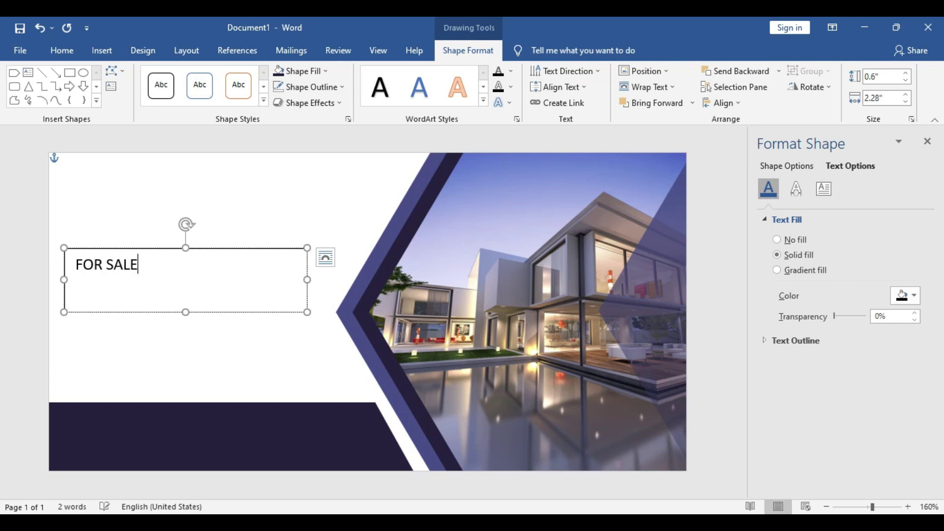
- Format the "FOR SALE" text as bold Arial Black at size 30
{"action": "triple_click", "coordinate": [113, 264]}
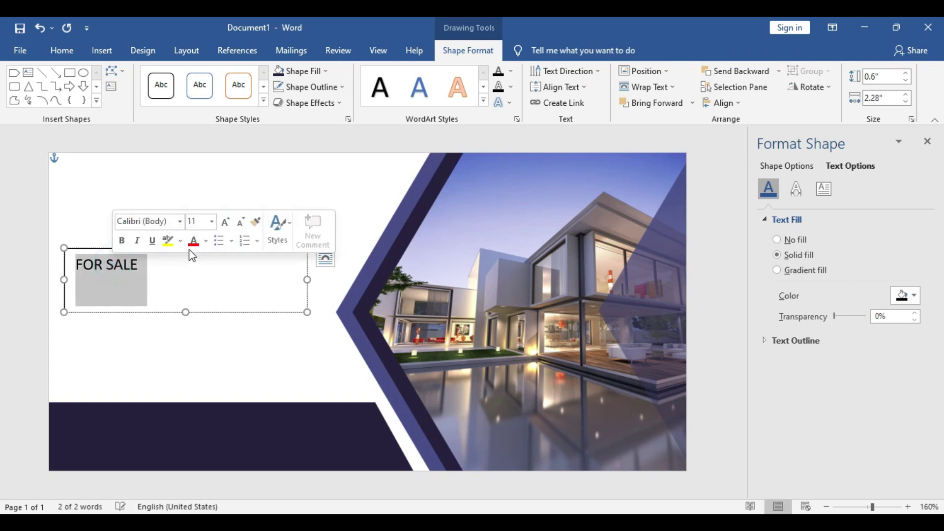
{"action": "left_click", "coordinate": [121, 241]}
{"action": "left_click", "coordinate": [180, 221]}
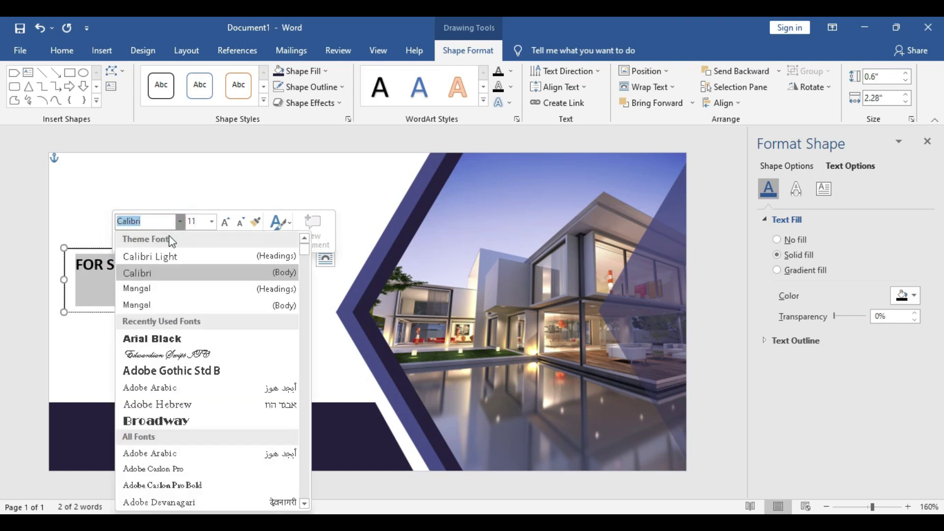
{"action": "left_click", "coordinate": [192, 337]}
{"action": "left_click", "coordinate": [198, 221]}
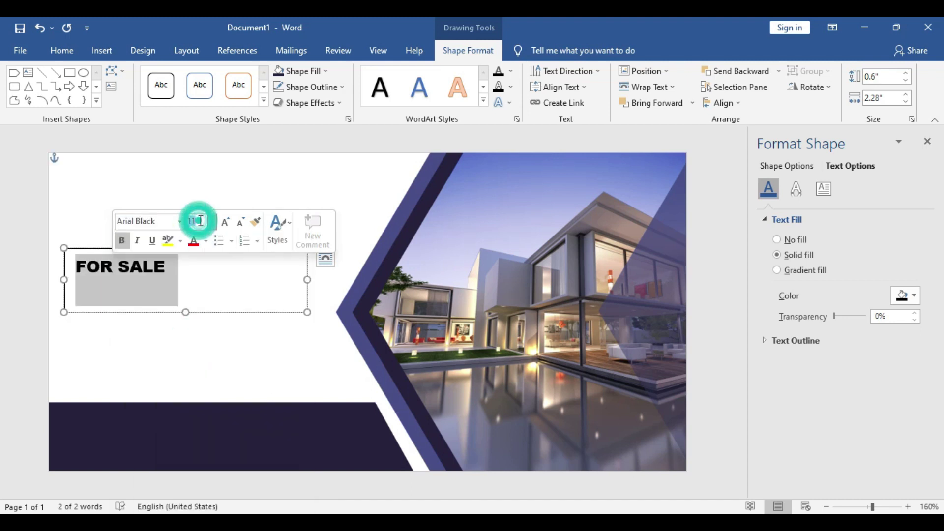
{"action": "type", "text": "30"}
{"action": "key", "text": "Return"}
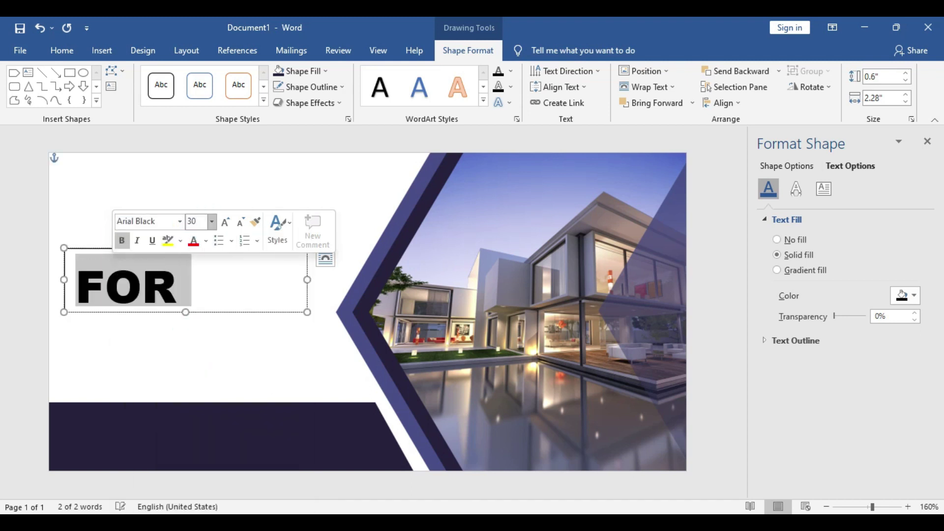
- Widen the "FOR SALE" text box to about 2.6 inches and remove its fill and outline
{"action": "left_click_drag", "start_coordinate": [306, 280], "coordinate": [341, 286]}
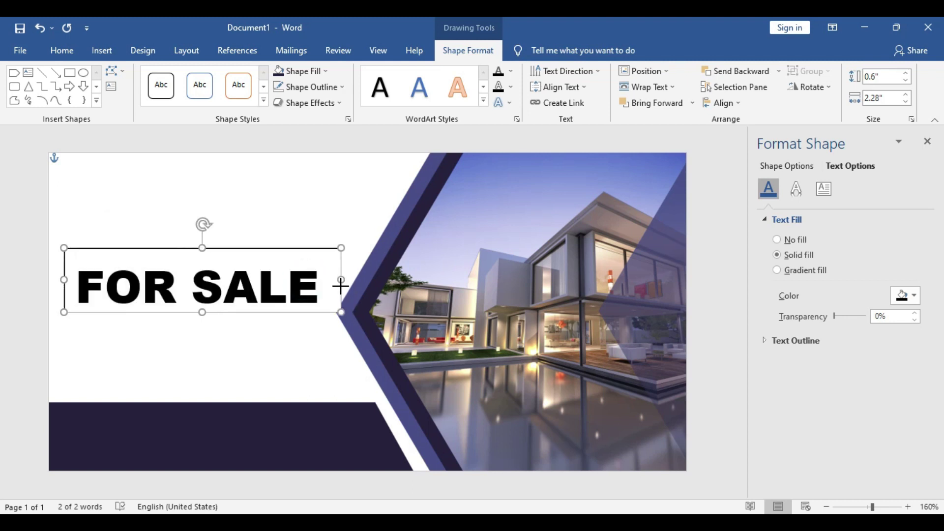
{"action": "left_click", "coordinate": [310, 312]}
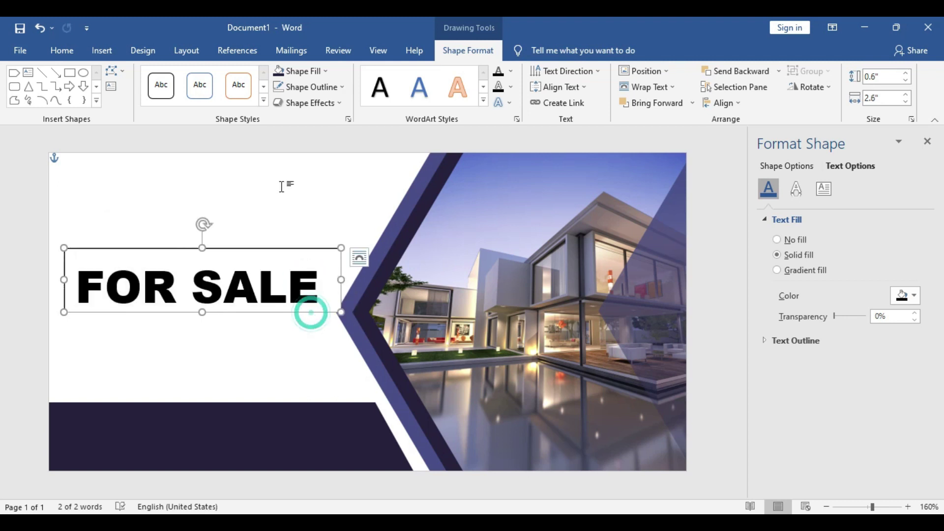
{"action": "left_click", "coordinate": [324, 71]}
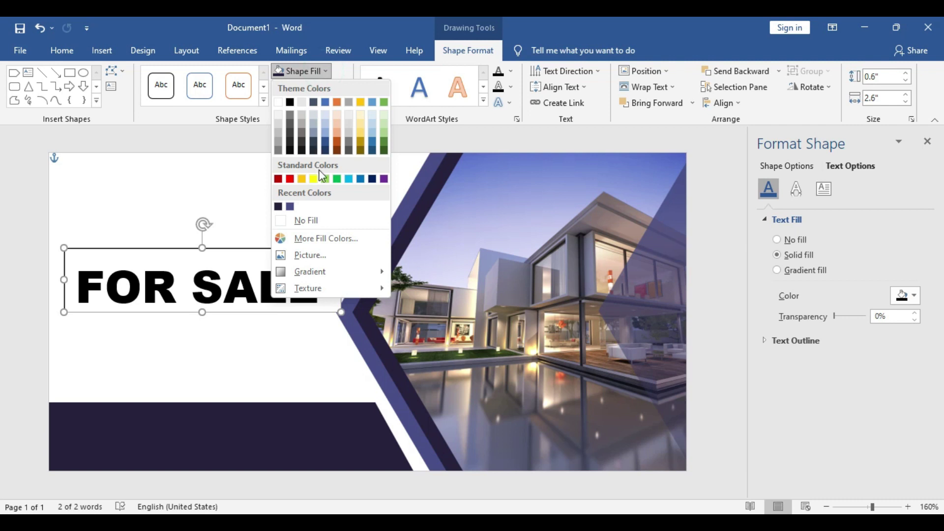
{"action": "left_click", "coordinate": [323, 223]}
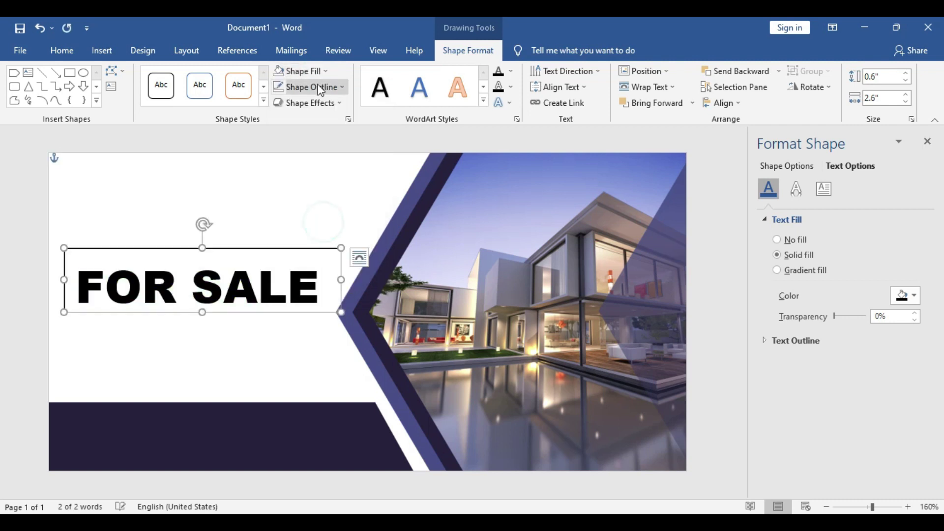
{"action": "left_click", "coordinate": [313, 87]}
{"action": "left_click", "coordinate": [328, 238]}
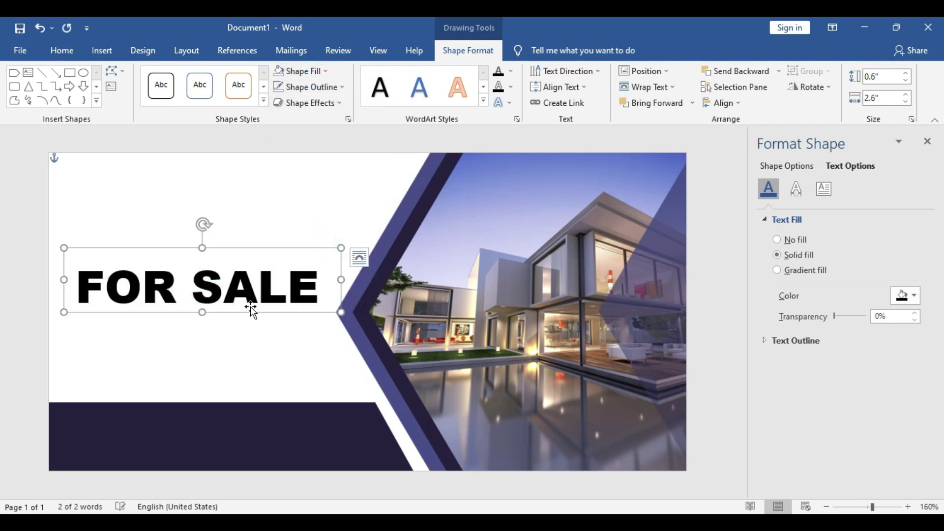
- Color the "FOR SALE" text with the recent dark purple
{"action": "triple_click", "coordinate": [274, 288]}
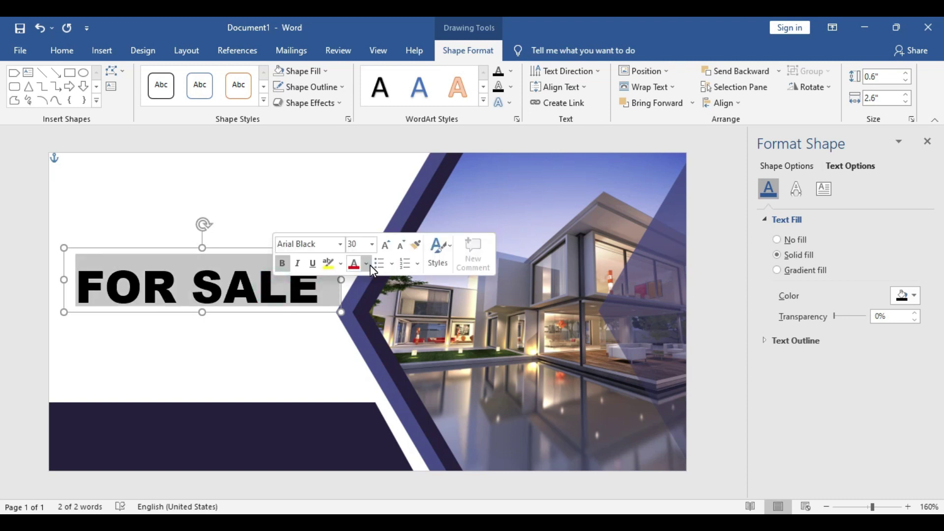
{"action": "left_click", "coordinate": [367, 264]}
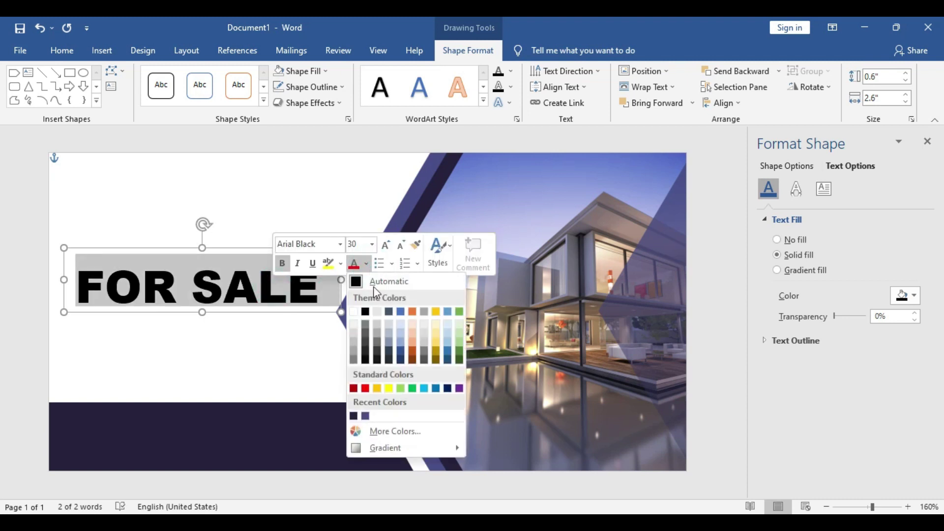
{"action": "left_click", "coordinate": [355, 416]}
- Duplicate the text box below the headline, replace its text with a smaller "15% OFF", and shrink the box to about 0.46 by 1.72 inches
{"action": "left_click_drag", "start_coordinate": [320, 312], "coordinate": [288, 363]}
{"action": "triple_click", "coordinate": [279, 343]}
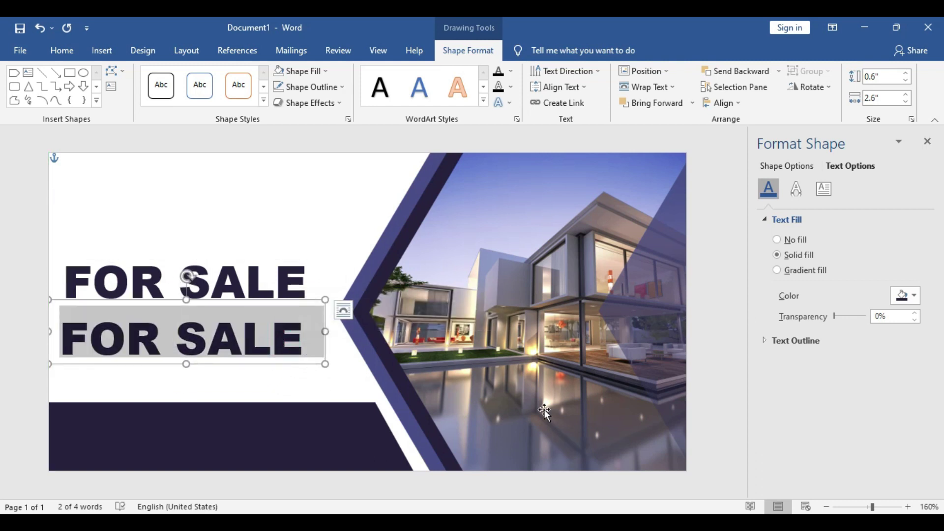
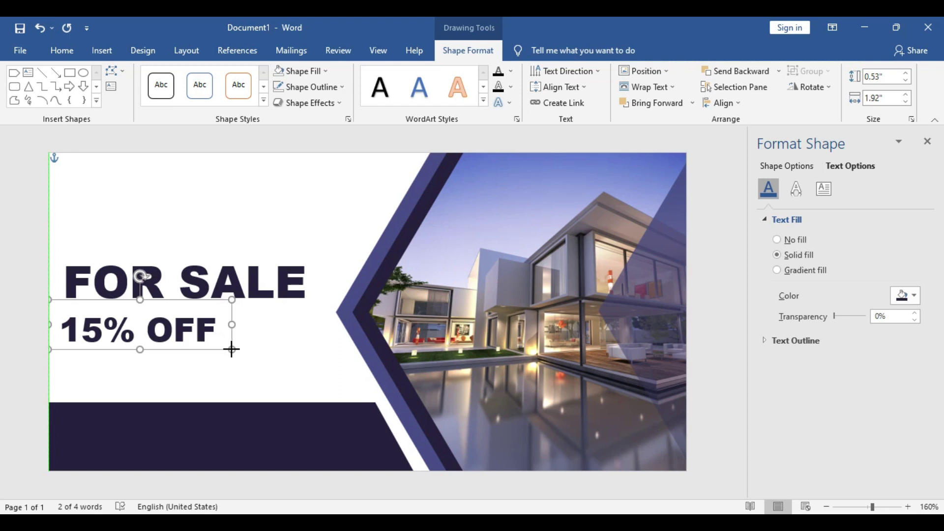
{"action": "left_click", "coordinate": [221, 223]}
- Draw a horizontal line about 1.4 inches long between "FOR SALE" and "15% OFF"
{"action": "left_click", "coordinate": [103, 52]}
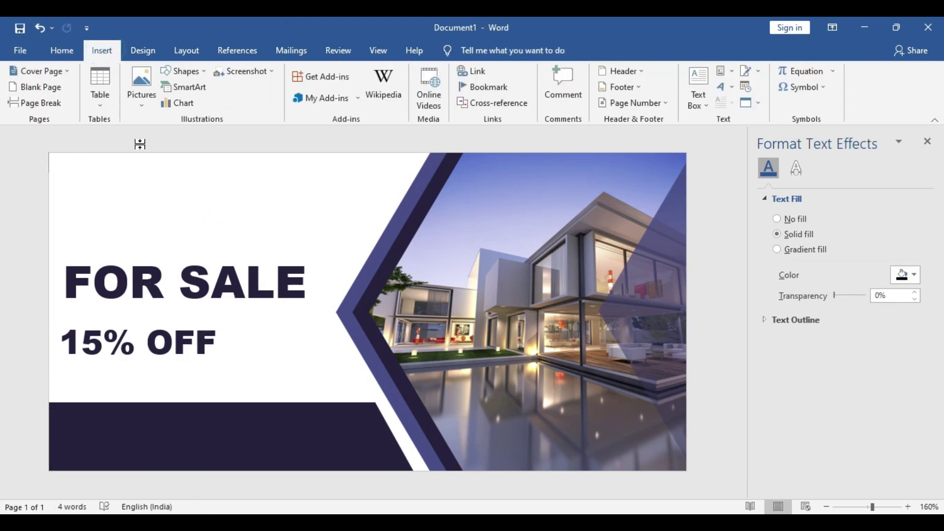
{"action": "left_click", "coordinate": [183, 71]}
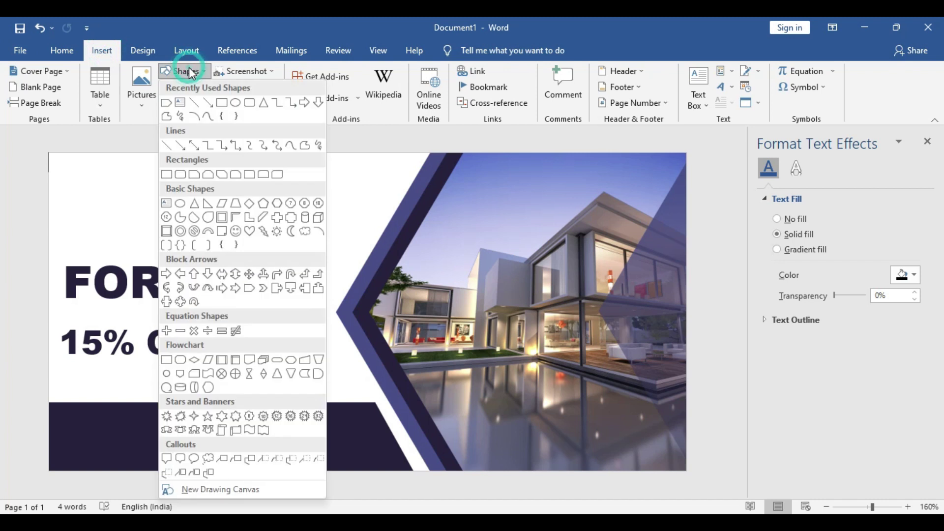
{"action": "left_click", "coordinate": [194, 104]}
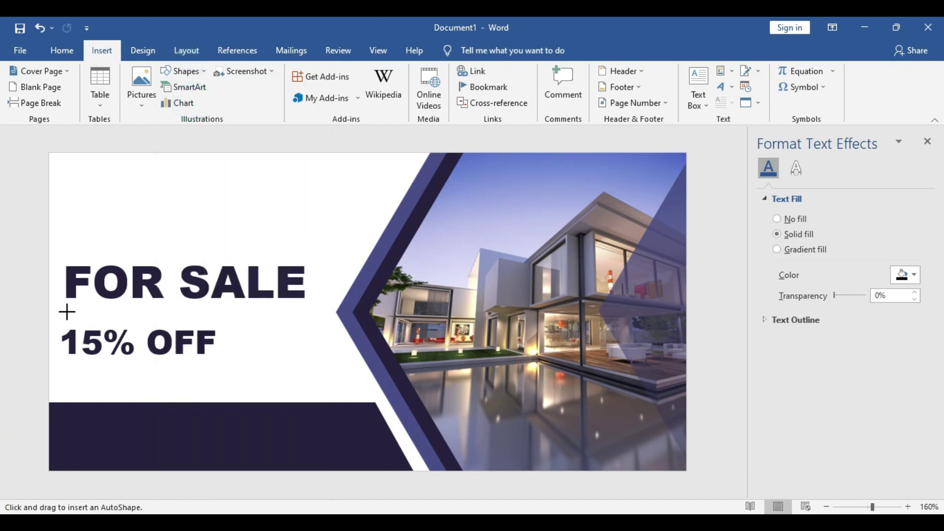
{"action": "left_click_drag", "start_coordinate": [66, 312], "coordinate": [215, 311]}
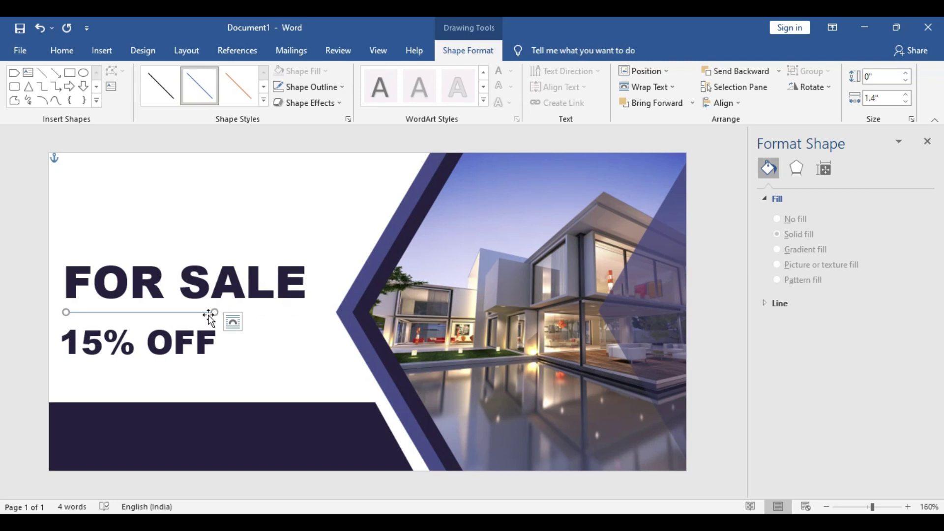
- Set the divider line's weight to 1½ pt and its color to the recent dark purple
{"action": "left_click", "coordinate": [320, 86]}
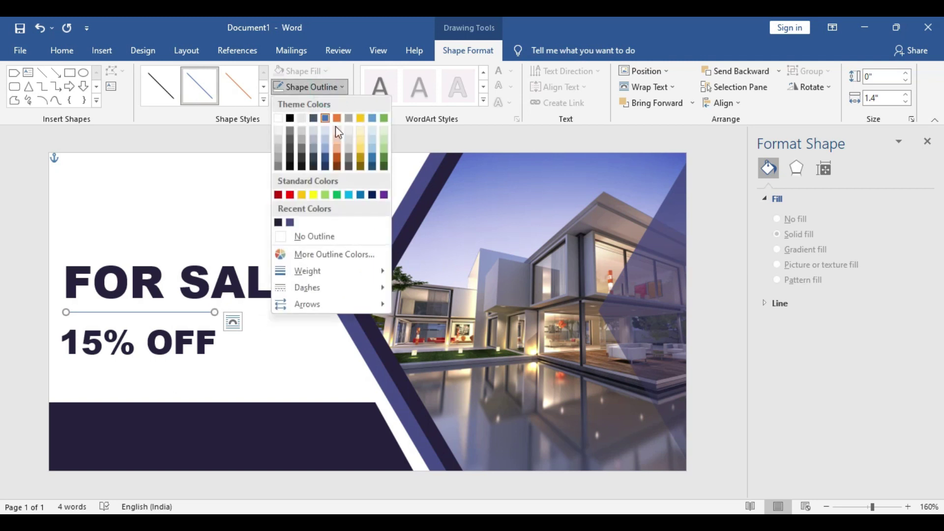
{"action": "mouse_move", "coordinate": [338, 270]}
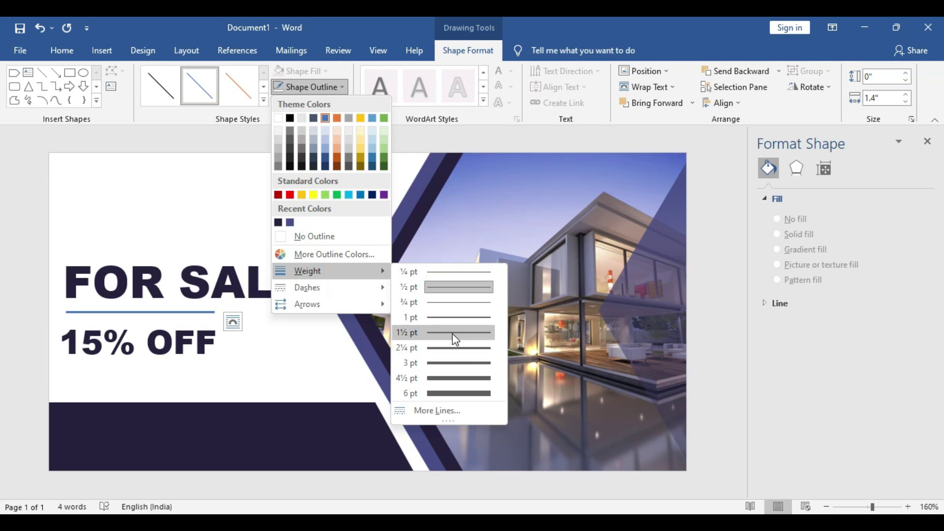
{"action": "left_click", "coordinate": [452, 334]}
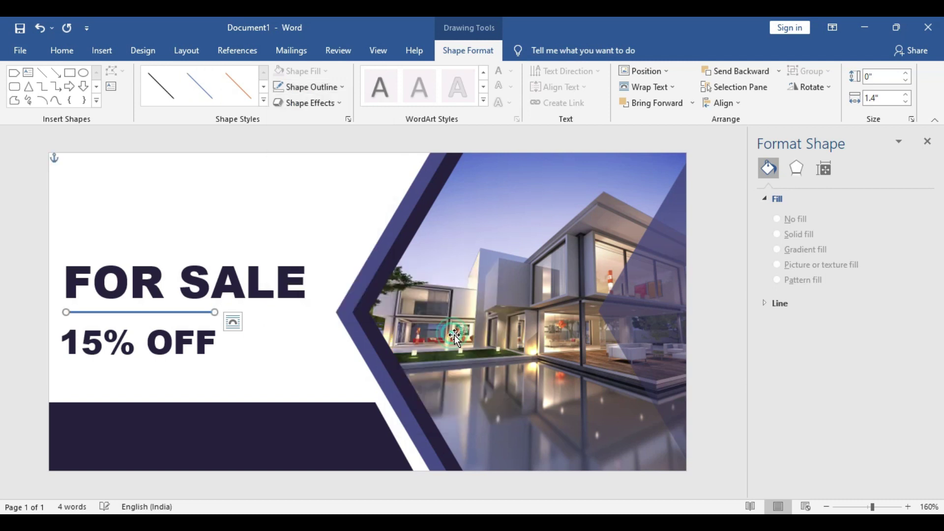
{"action": "left_click", "coordinate": [328, 92]}
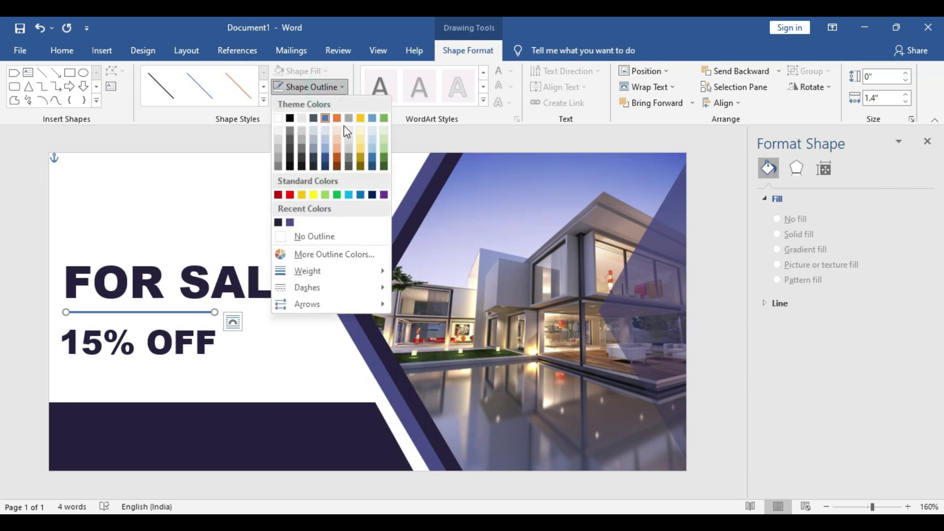
{"action": "left_click", "coordinate": [278, 223]}
- Nudge the "15% OFF" text box slightly right to align it with the divider line and headline, and deselect it
{"action": "left_click", "coordinate": [133, 312]}
{"action": "left_click_drag", "start_coordinate": [133, 312], "coordinate": [138, 314]}
{"action": "left_click_drag", "start_coordinate": [230, 309], "coordinate": [226, 312]}
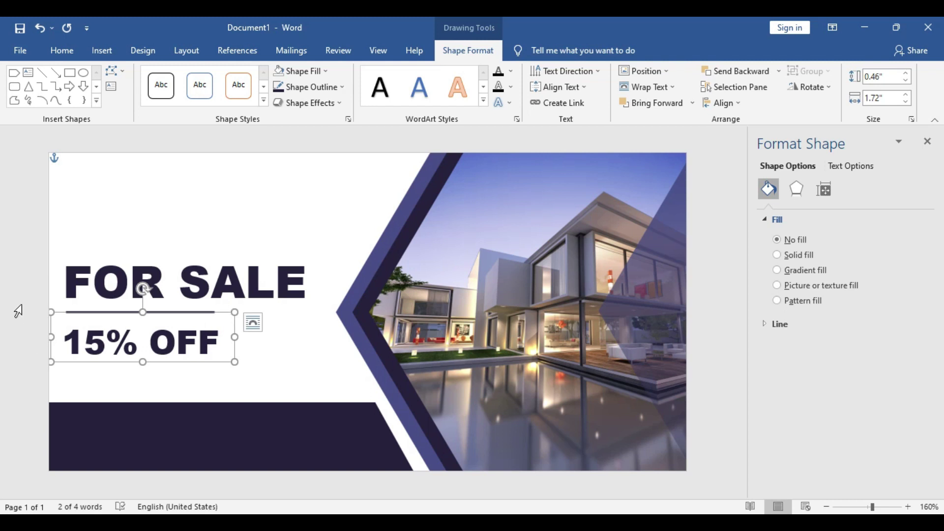
{"action": "key", "text": "ctrl+a"}
{"action": "left_click", "coordinate": [256, 363]}
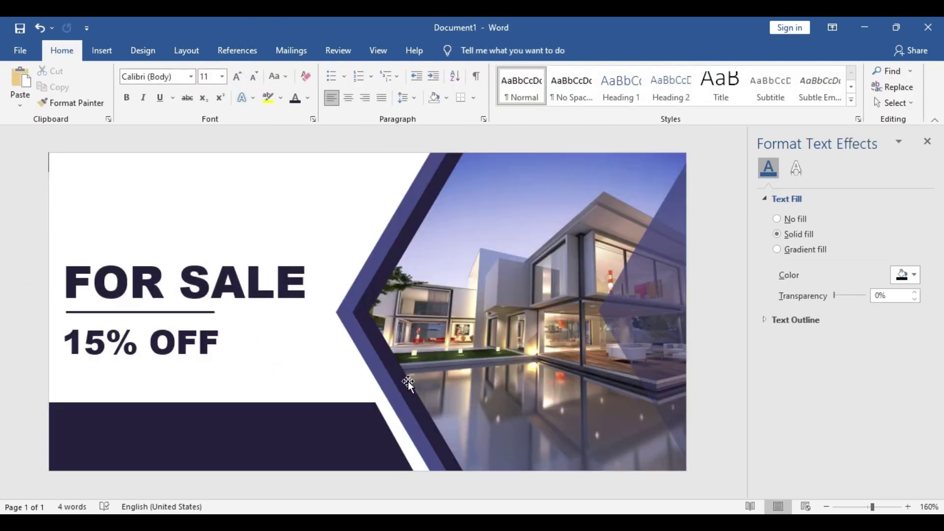
- Move the "15% OFF" text box down to just above the dark bottom bar
{"action": "left_click", "coordinate": [189, 355]}
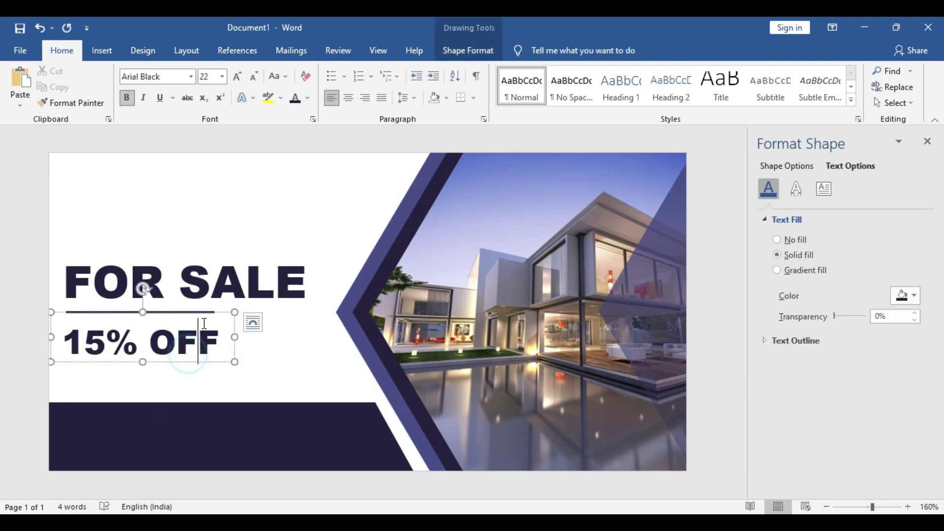
{"action": "left_click_drag", "start_coordinate": [214, 366], "coordinate": [214, 400]}
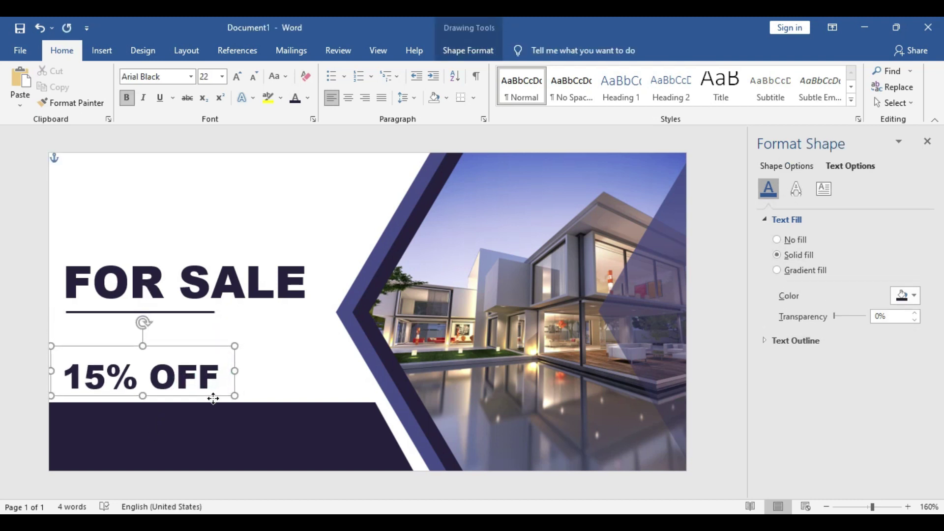
{"action": "left_click", "coordinate": [203, 312]}
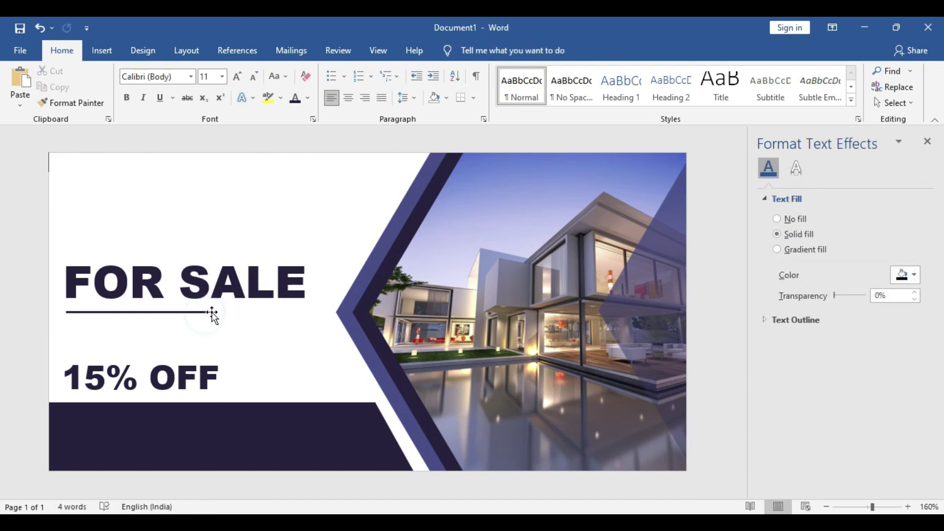
- Move the divider line down so it sits just above the "15% OFF" text
{"action": "left_click", "coordinate": [211, 311]}
{"action": "key", "text": "Down"}
{"action": "key", "text": "Down"}
{"action": "key", "text": "Down"}
{"action": "key", "text": "Down"}
{"action": "key", "text": "Down"}
{"action": "key", "text": "Down"}
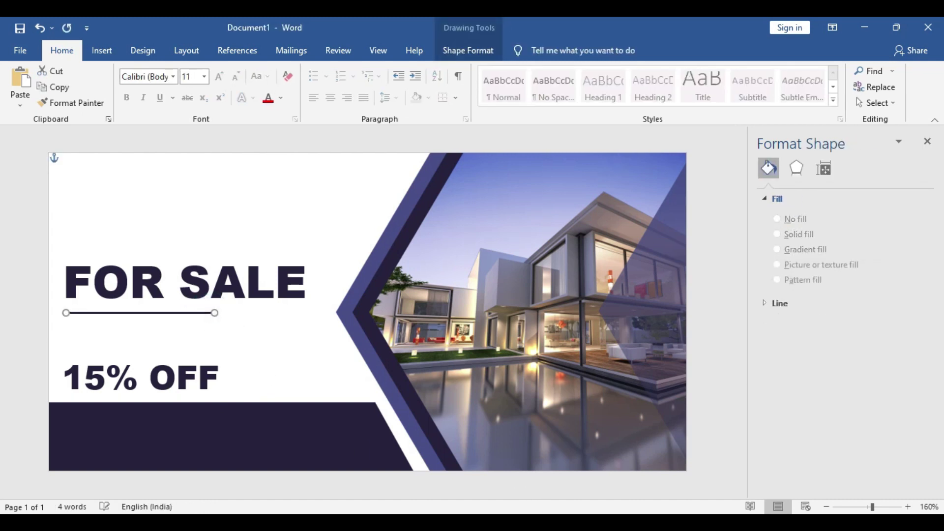
{"action": "key", "text": "ctrl+Up"}
{"action": "key", "text": "ctrl+Up"}
{"action": "key", "text": "ctrl+Up"}
{"action": "key", "text": "ctrl+Up"}
{"action": "key", "text": "ctrl+Up"}
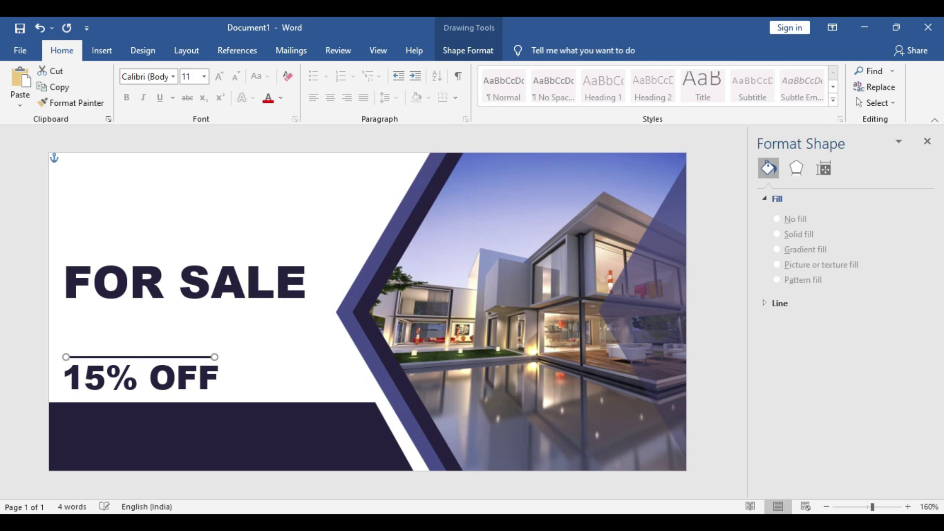
- Move the "FOR SALE" text box down to just above the divider line and deselect it
{"action": "left_click", "coordinate": [266, 297]}
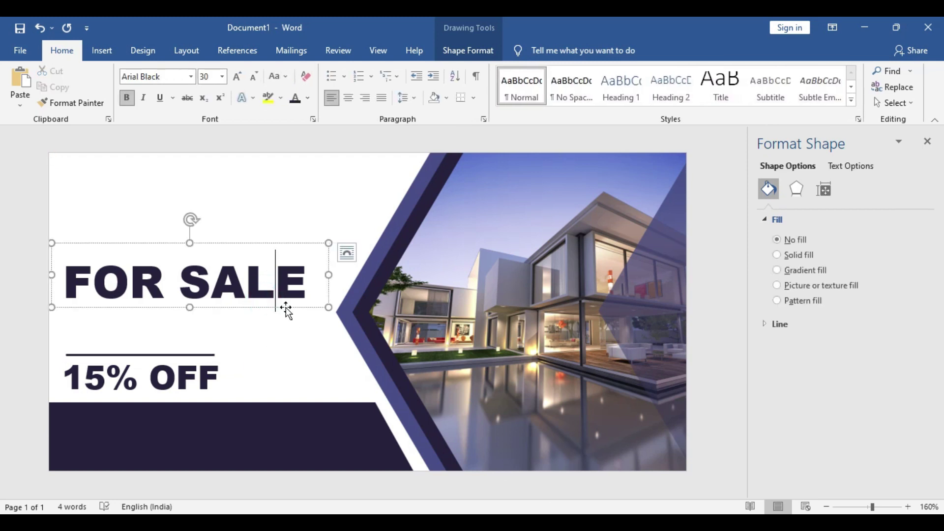
{"action": "left_click", "coordinate": [291, 305]}
{"action": "key", "text": "Down"}
{"action": "key", "text": "Down"}
{"action": "key", "text": "Down"}
{"action": "key", "text": "Down"}
{"action": "key", "text": "Down"}
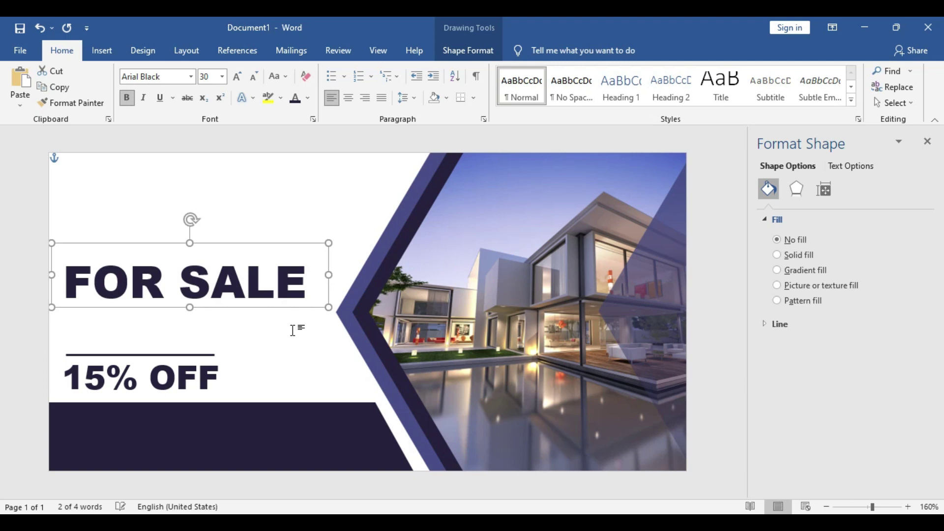
{"action": "key", "text": "Down"}
{"action": "key", "text": "Down"}
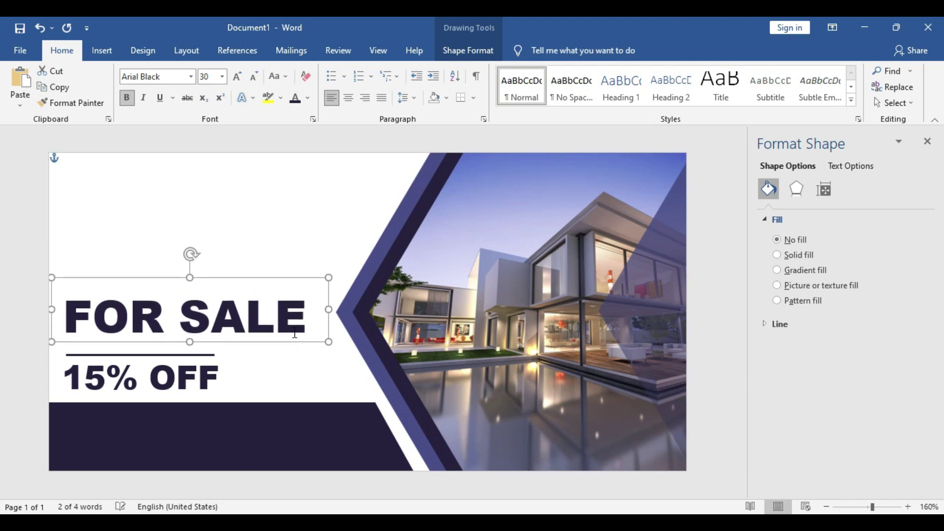
{"action": "key", "text": "ctrl+Down"}
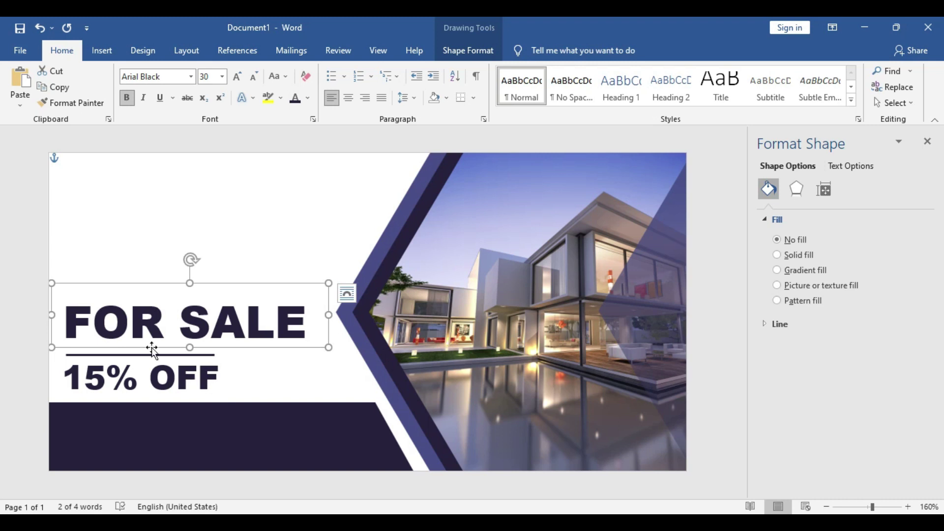
{"action": "triple_click", "coordinate": [19, 261]}
{"action": "left_click", "coordinate": [236, 235]}
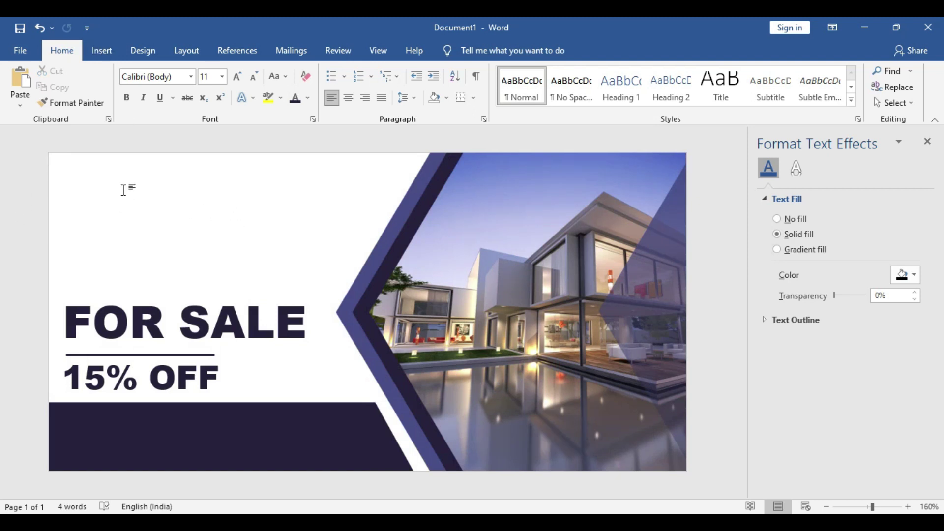
- Duplicate the "FOR SALE" text box above the original and replace its text with "MORDERN HOME"
{"action": "left_click", "coordinate": [163, 305]}
{"action": "left_click", "coordinate": [173, 285]}
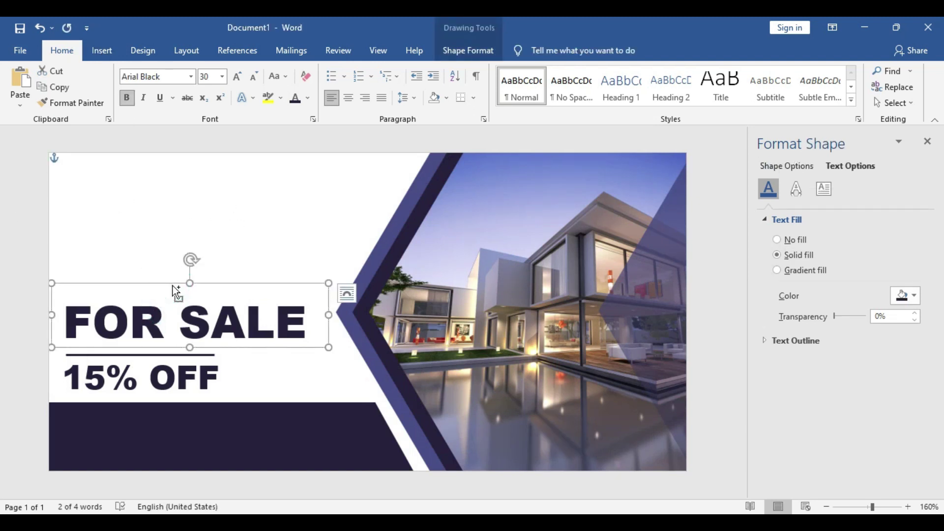
{"action": "left_click_drag", "start_coordinate": [173, 286], "coordinate": [273, 248]}
{"action": "key", "text": "ctrl+a"}
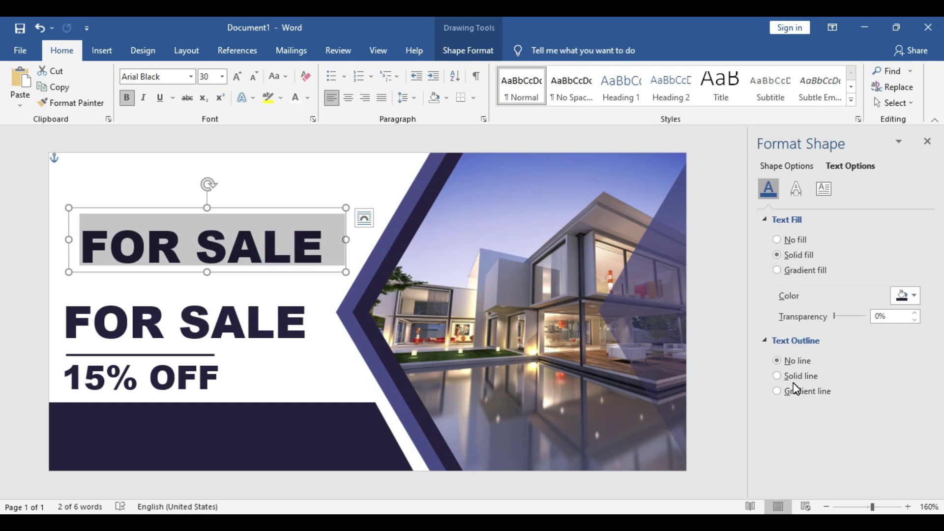
{"action": "type", "text": "MORDER"}
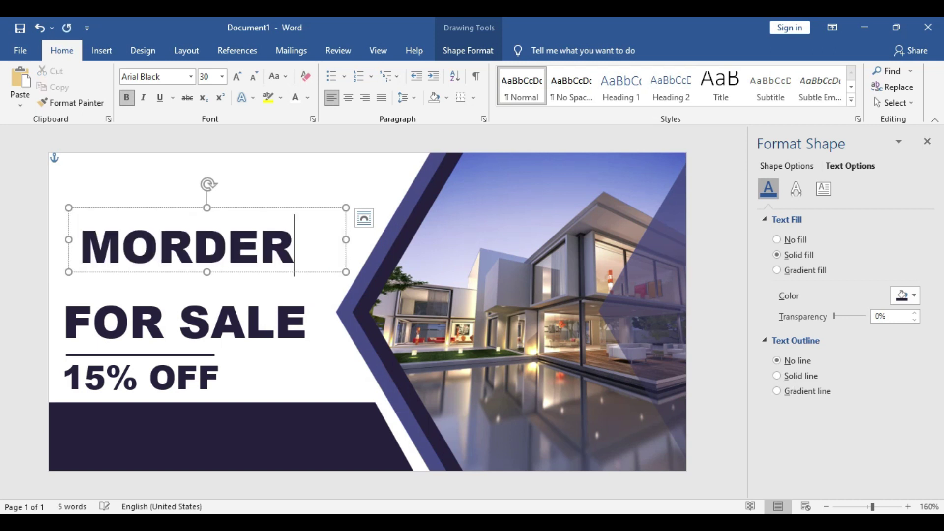
{"action": "type", "text": "N"}
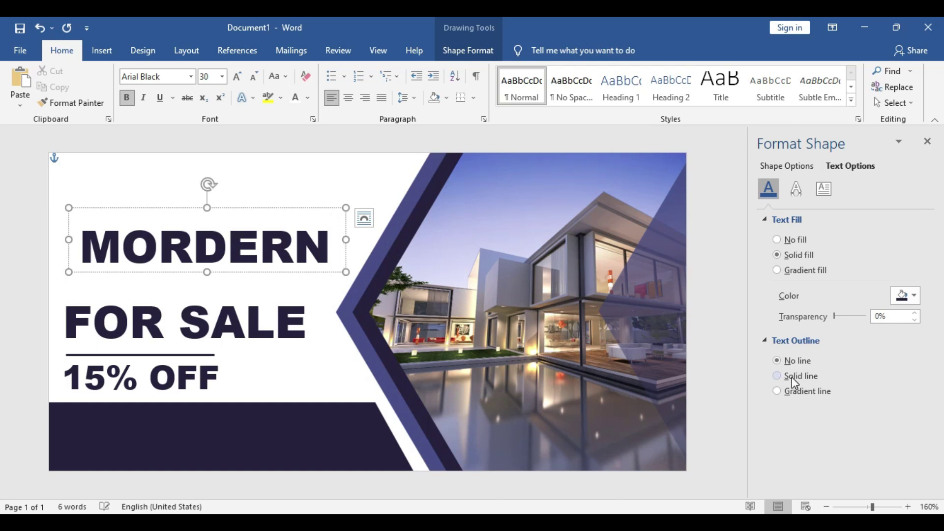
- Set "MORDERN HOME" to font size 18, shrink its box to about 0.44 by 2.58 inches, and place it directly above "FOR SALE"
{"action": "double_click", "coordinate": [274, 253]}
{"action": "left_click", "coordinate": [358, 209]}
{"action": "type", "text": "18"}
{"action": "key", "text": "Return"}
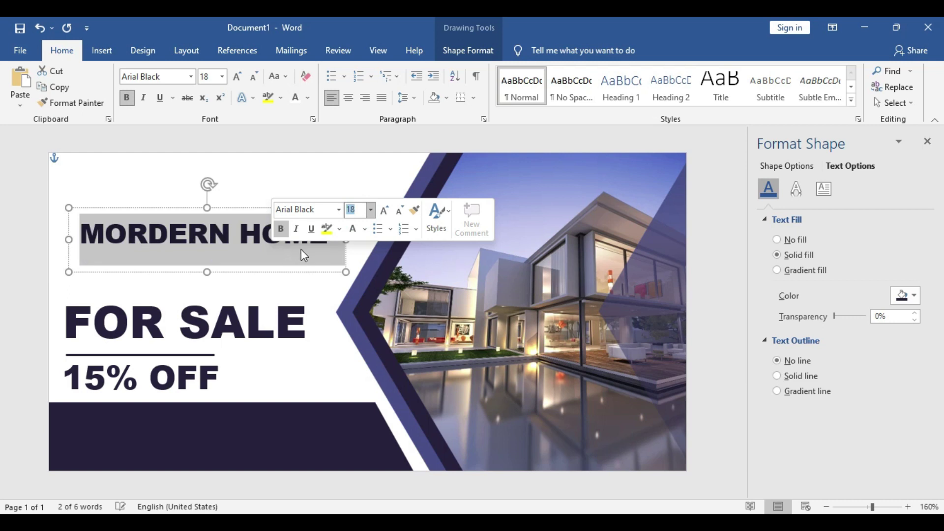
{"action": "left_click_drag", "start_coordinate": [347, 274], "coordinate": [297, 305]}
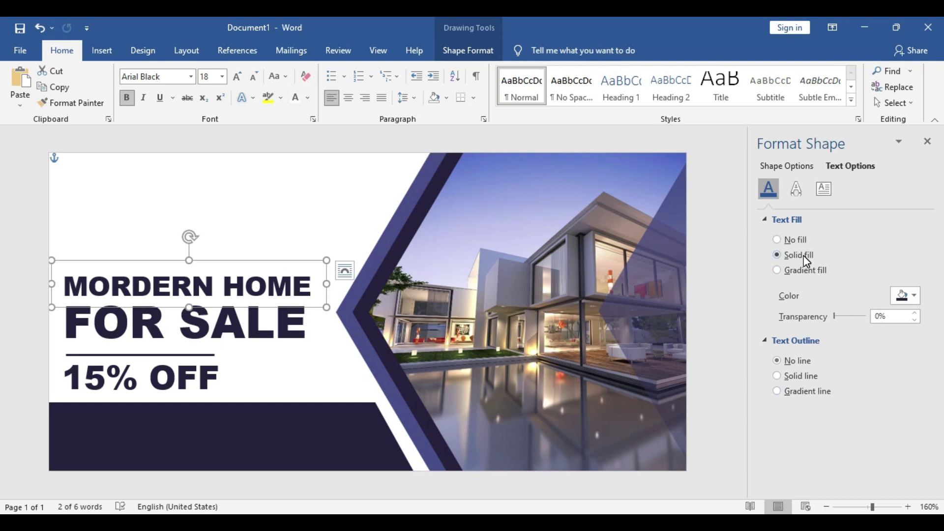
- Give the "MORDERN HOME" text a white fill and a solid outline in the recent dark purple
{"action": "left_click", "coordinate": [907, 295]}
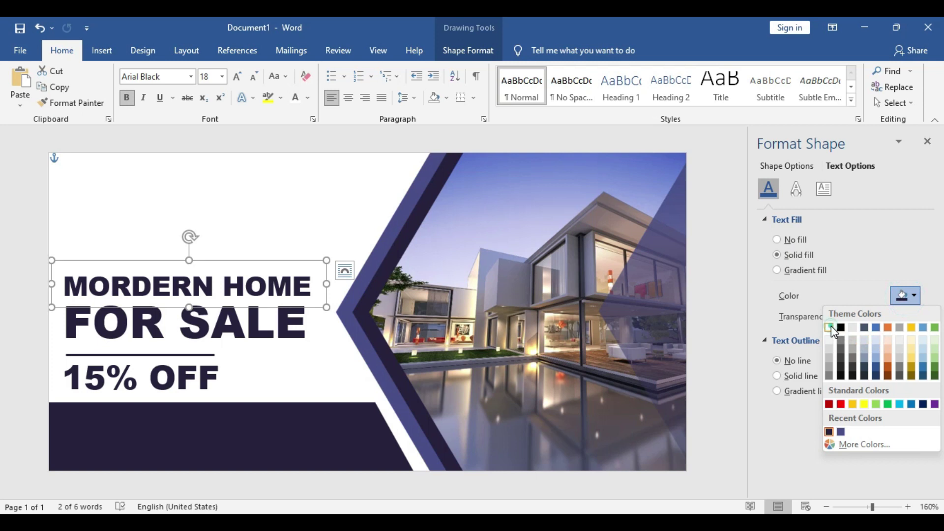
{"action": "left_click", "coordinate": [831, 325]}
{"action": "left_click", "coordinate": [797, 376]}
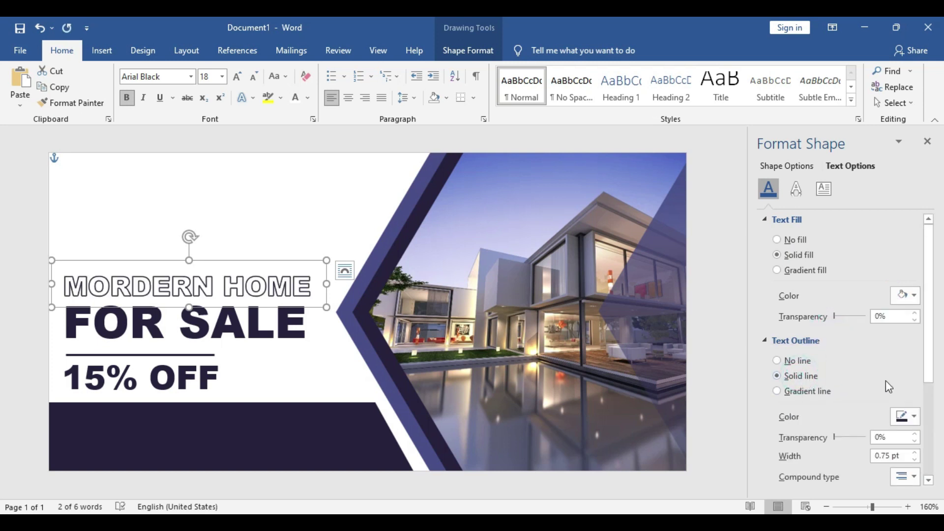
{"action": "left_click", "coordinate": [905, 416]}
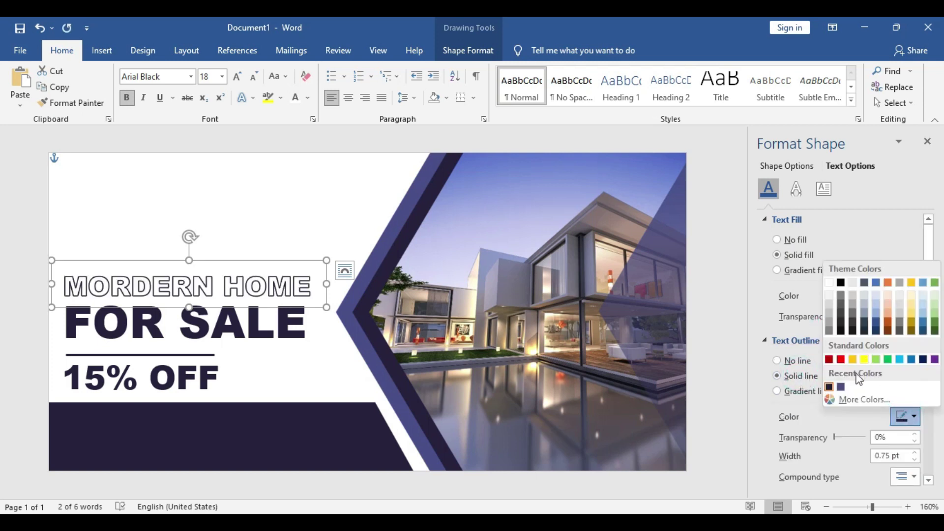
{"action": "left_click", "coordinate": [829, 387]}
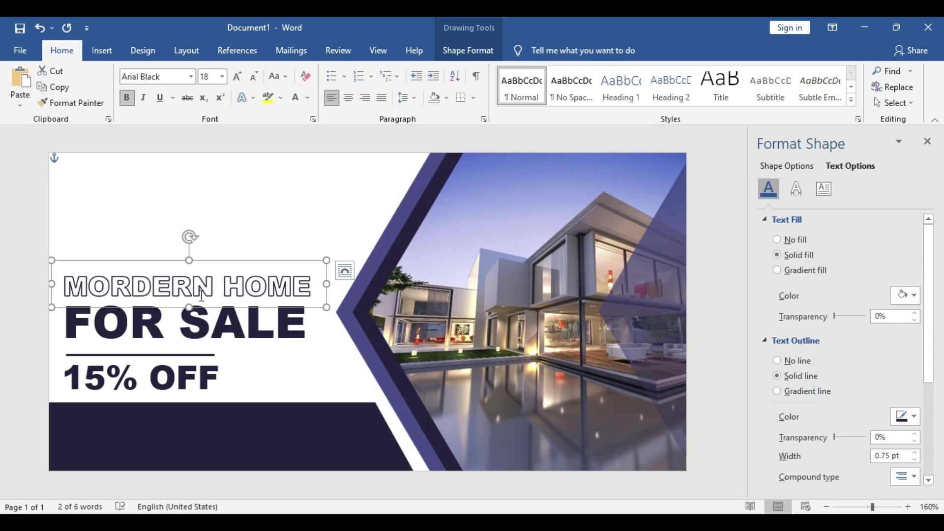
{"action": "left_click", "coordinate": [238, 206]}
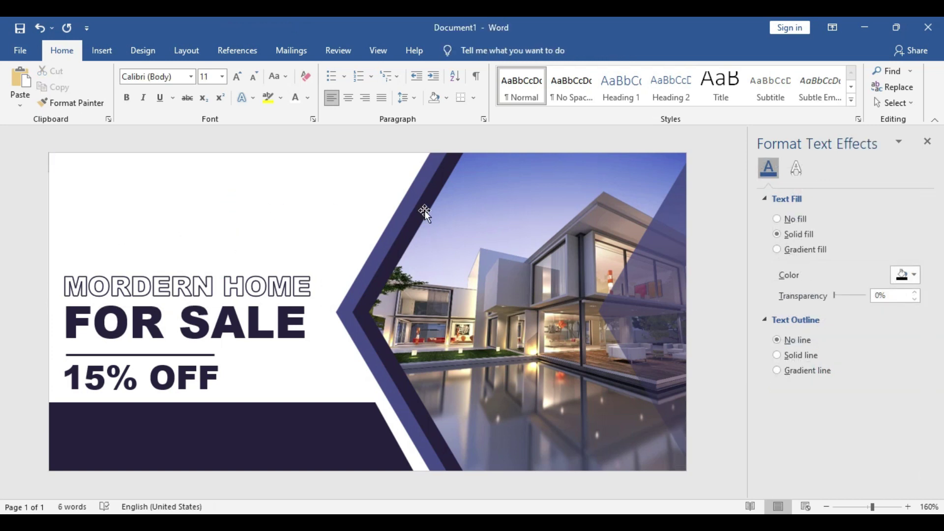
- Draw a square about 0.7 by 0.7 inches in the white area above "MORDERN HOME"
{"action": "left_click", "coordinate": [107, 47]}
{"action": "left_click", "coordinate": [191, 72]}
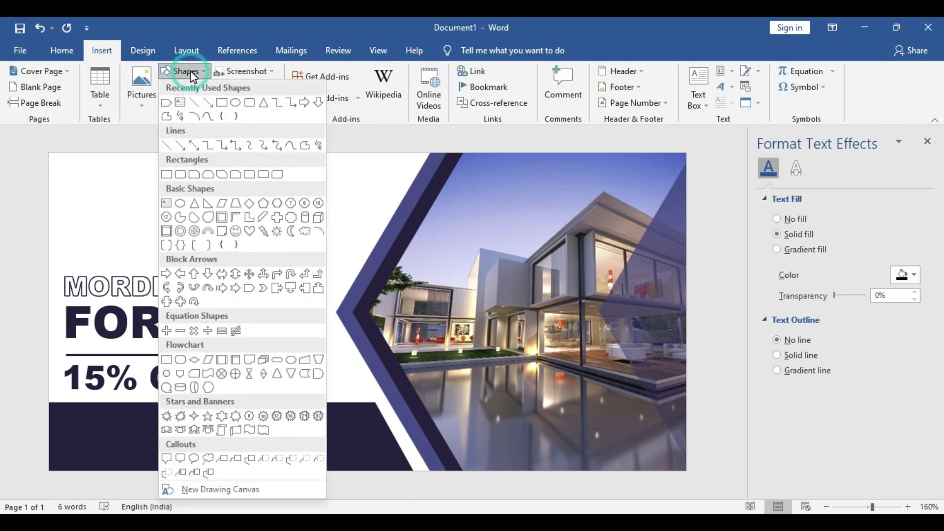
{"action": "left_click", "coordinate": [223, 101]}
{"action": "left_click_drag", "start_coordinate": [71, 185], "coordinate": [144, 252]}
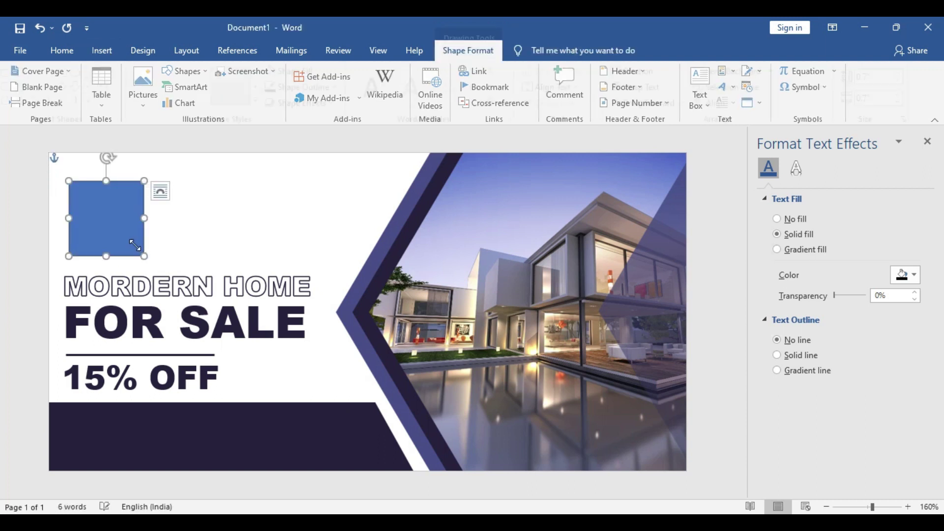
- Fill the square with the picture "chimney-home-icon-transparent-1" from the Stock Photo folder
{"action": "left_click", "coordinate": [301, 72]}
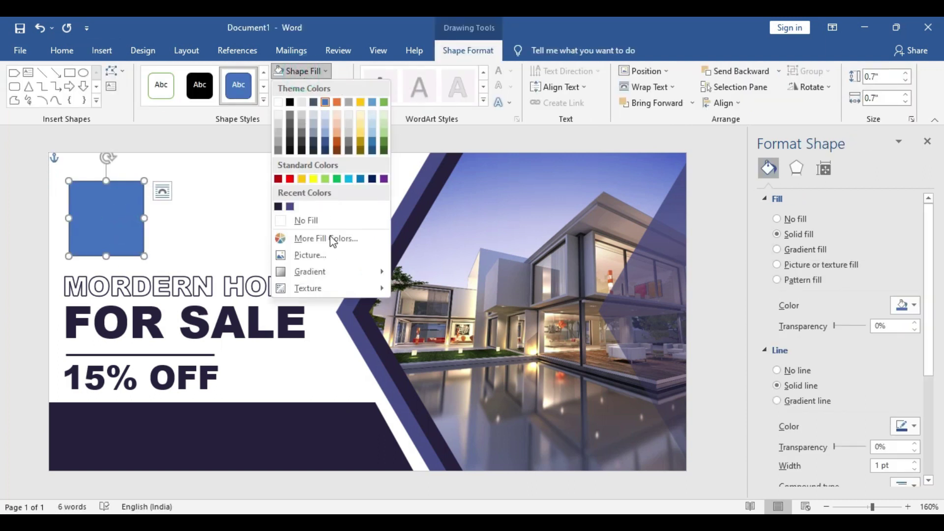
{"action": "left_click", "coordinate": [317, 256]}
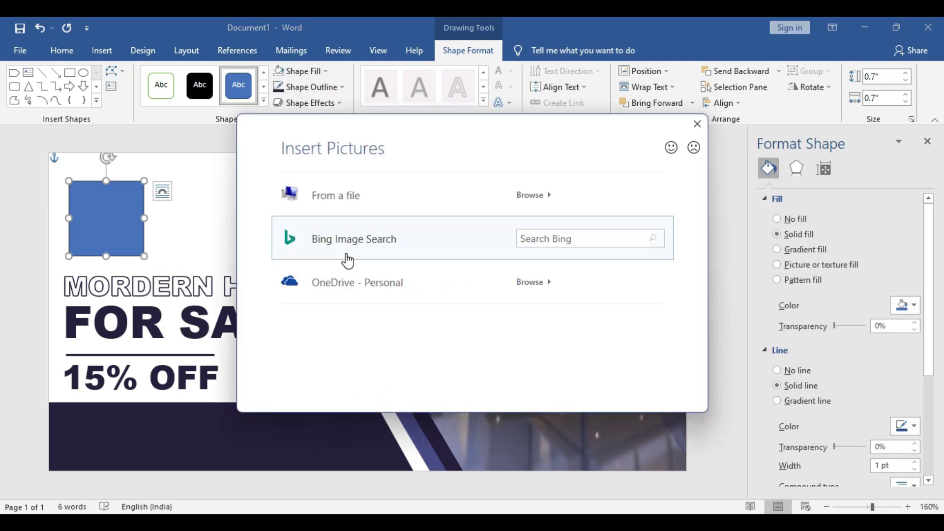
{"action": "left_click", "coordinate": [359, 199]}
{"action": "left_click_drag", "start_coordinate": [458, 115], "coordinate": [465, 207]}
{"action": "left_click", "coordinate": [188, 201]}
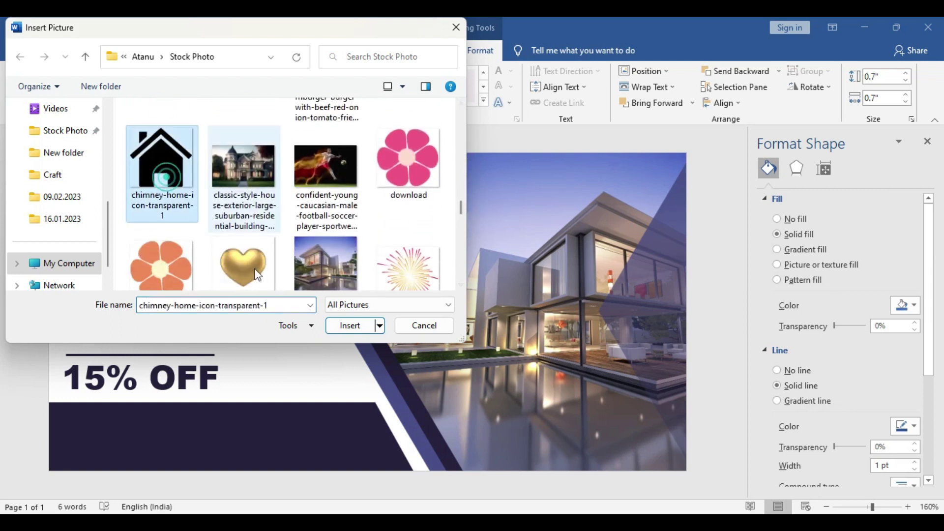
{"action": "left_click", "coordinate": [345, 327]}
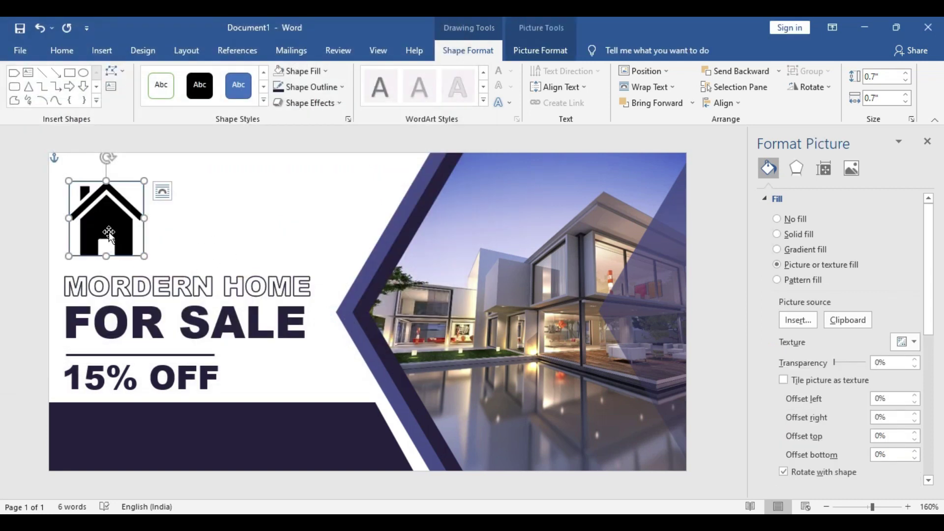
- Remove the outline from the house icon square and shrink it to about 0.55 by 0.55 inches
{"action": "left_click", "coordinate": [308, 103]}
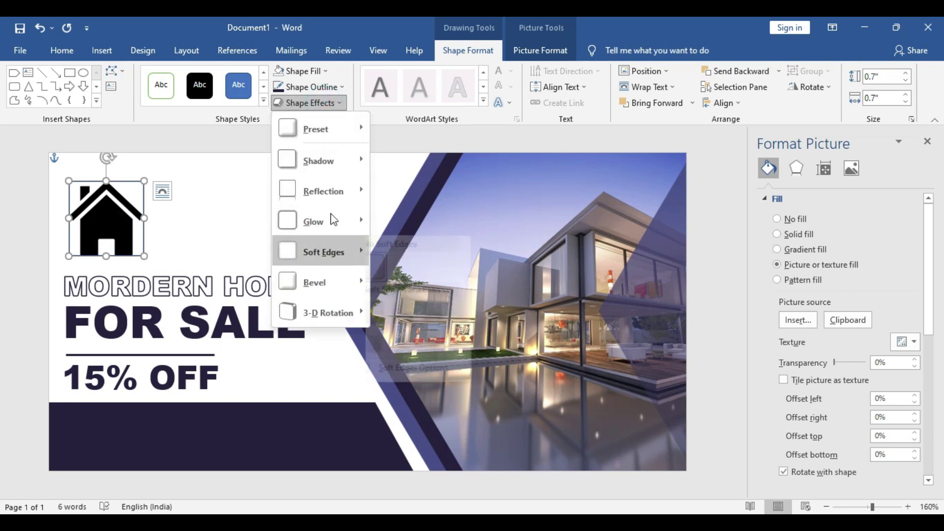
{"action": "left_click", "coordinate": [305, 87]}
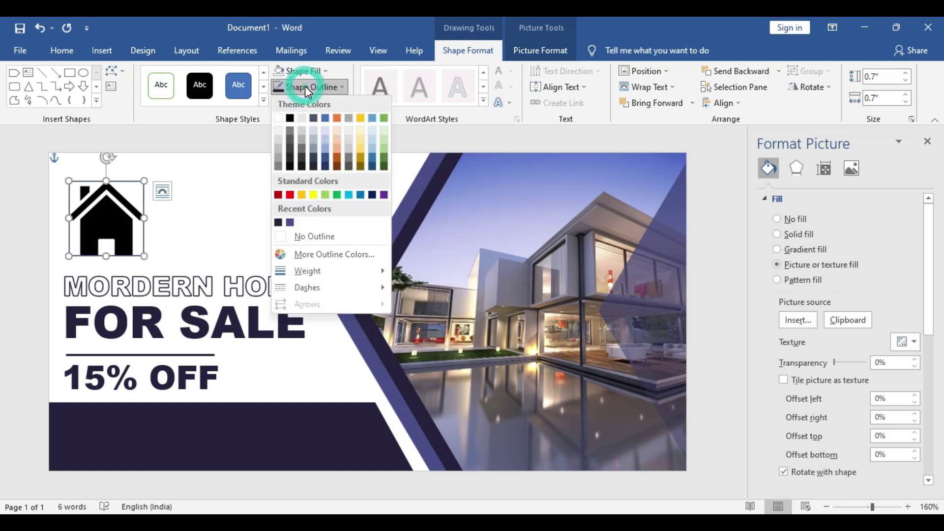
{"action": "left_click", "coordinate": [338, 237]}
{"action": "left_click", "coordinate": [249, 225]}
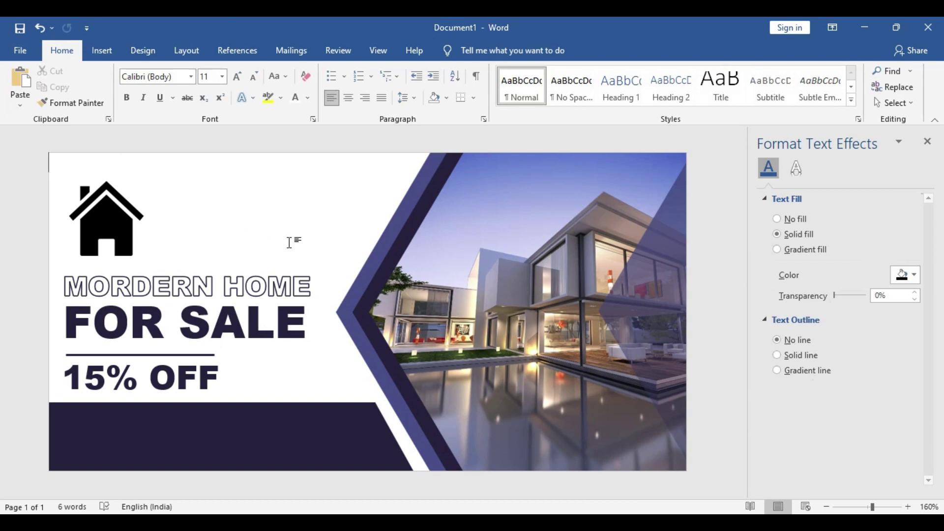
{"action": "left_click", "coordinate": [137, 234]}
{"action": "left_click_drag", "start_coordinate": [144, 256], "coordinate": [119, 238]}
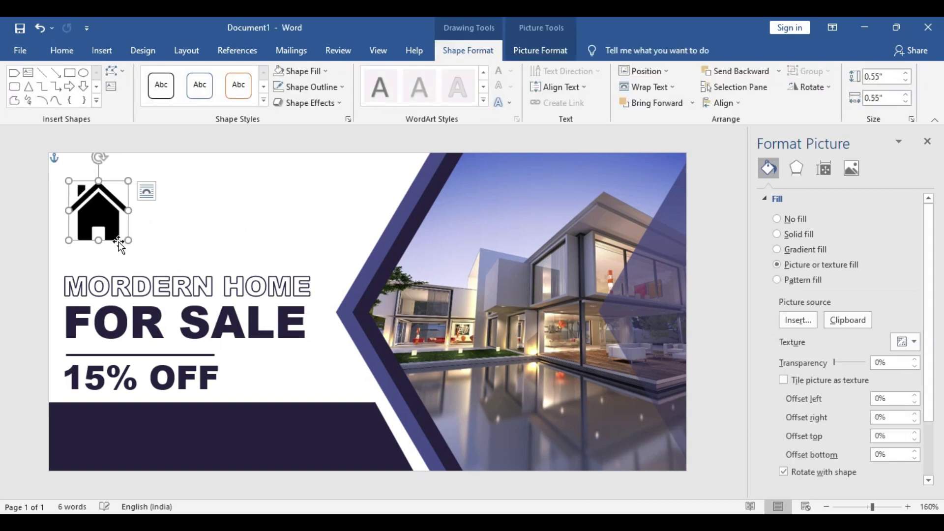
- Duplicate the "MORDERN HOME" text box and place the copy beside the house icon
{"action": "left_click", "coordinate": [190, 286]}
{"action": "left_click", "coordinate": [212, 262]}
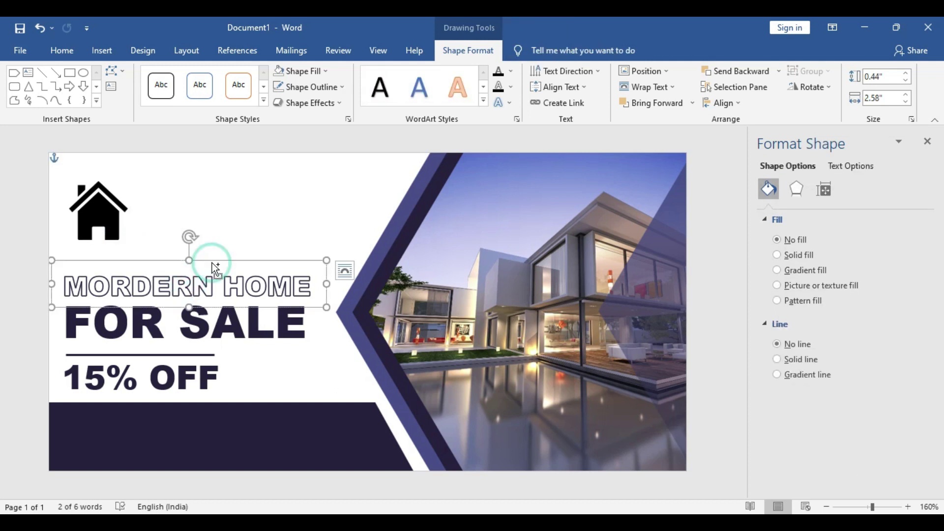
{"action": "key", "text": "ctrl+c"}
{"action": "key", "text": "ctrl+v"}
{"action": "left_click_drag", "start_coordinate": [243, 278], "coordinate": [301, 183]}
- Replace the text beside the house icon with "LOGO" and narrow its text box to about 1.02 inches
{"action": "double_click", "coordinate": [294, 209]}
{"action": "triple_click", "coordinate": [294, 212]}
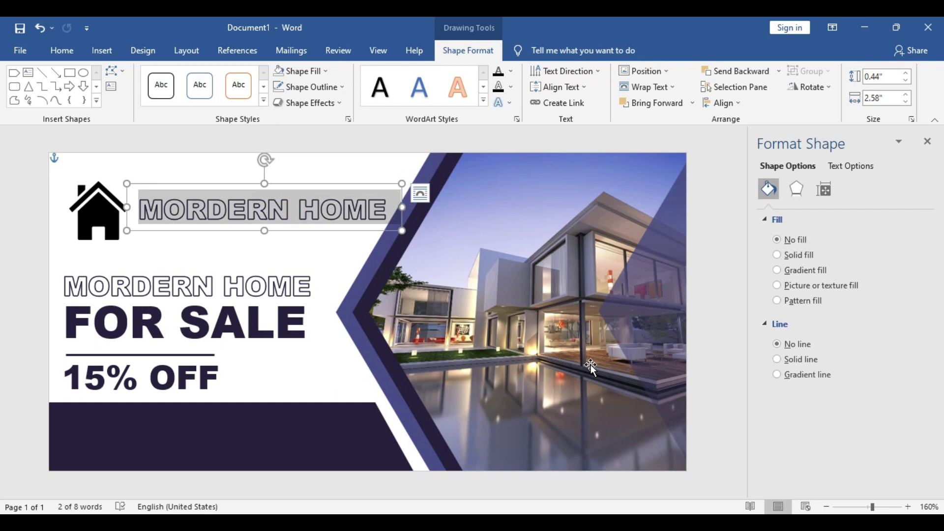
{"action": "type", "text": "lOGO"}
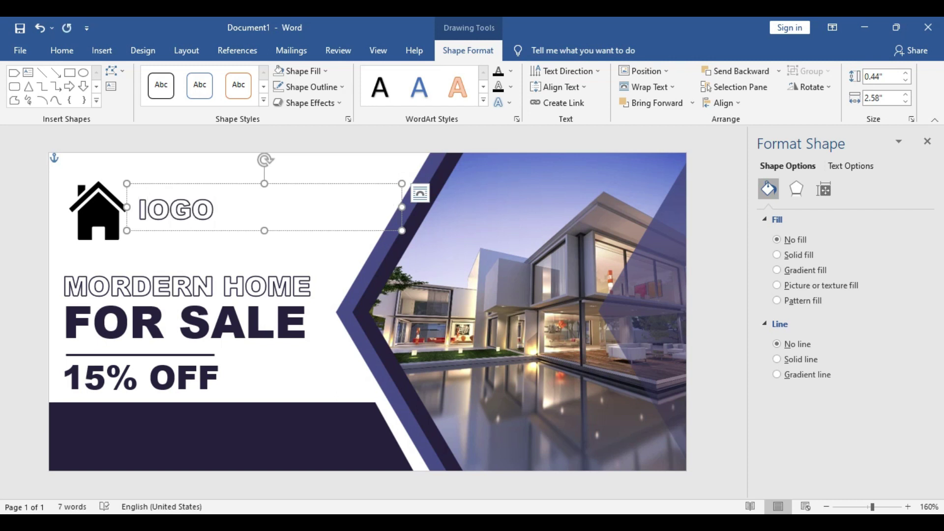
{"action": "key", "text": "BackSpace"}
{"action": "key", "text": "BackSpace"}
{"action": "key", "text": "BackSpace"}
{"action": "key", "text": "BackSpace"}
{"action": "type", "text": "lo"}
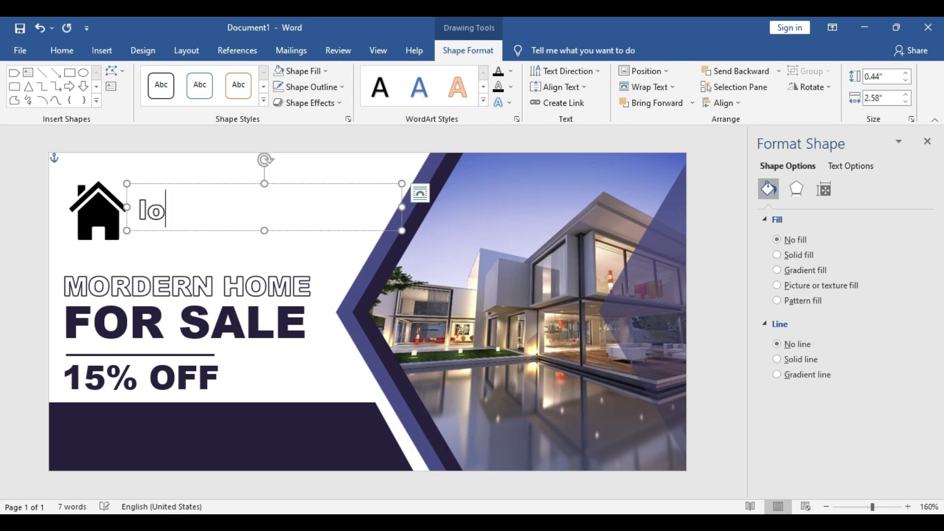
{"action": "key", "text": "BackSpace"}
{"action": "key", "text": "BackSpace"}
{"action": "type", "text": "LO"}
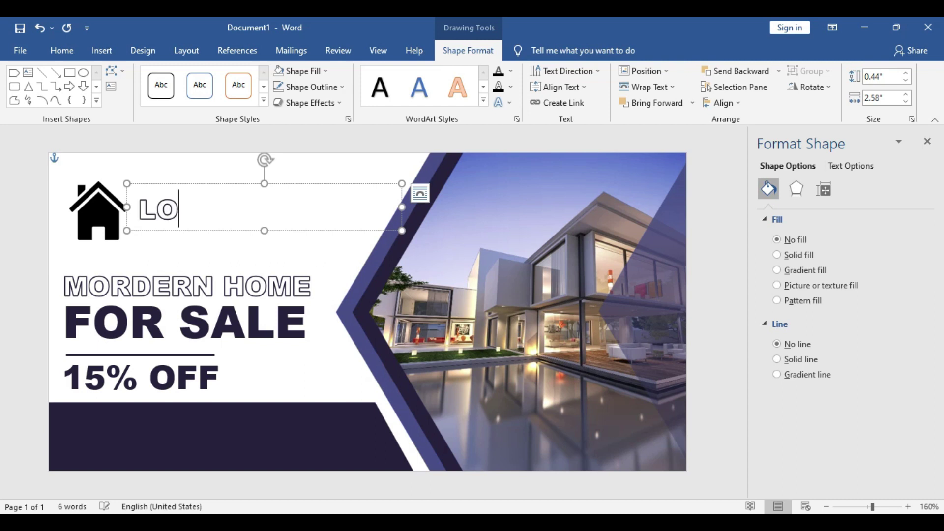
{"action": "type", "text": "GO"}
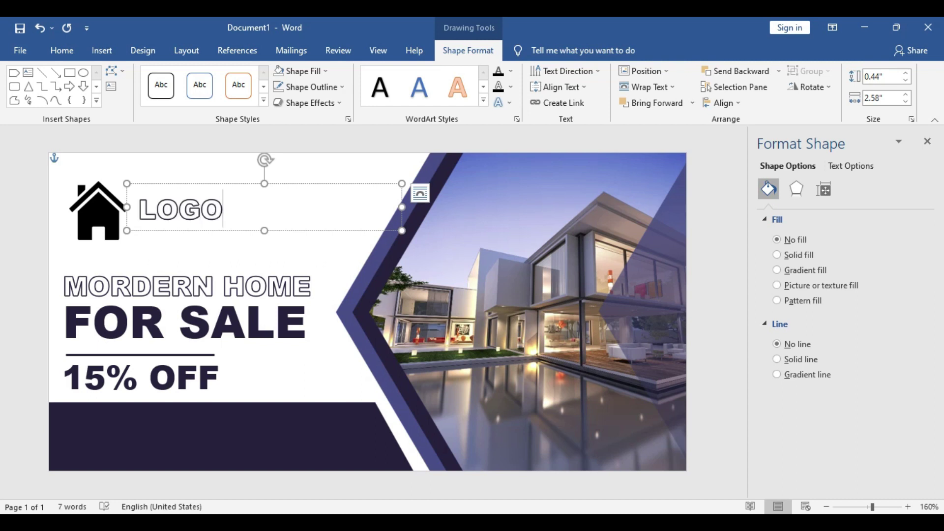
{"action": "left_click_drag", "start_coordinate": [402, 209], "coordinate": [233, 209]}
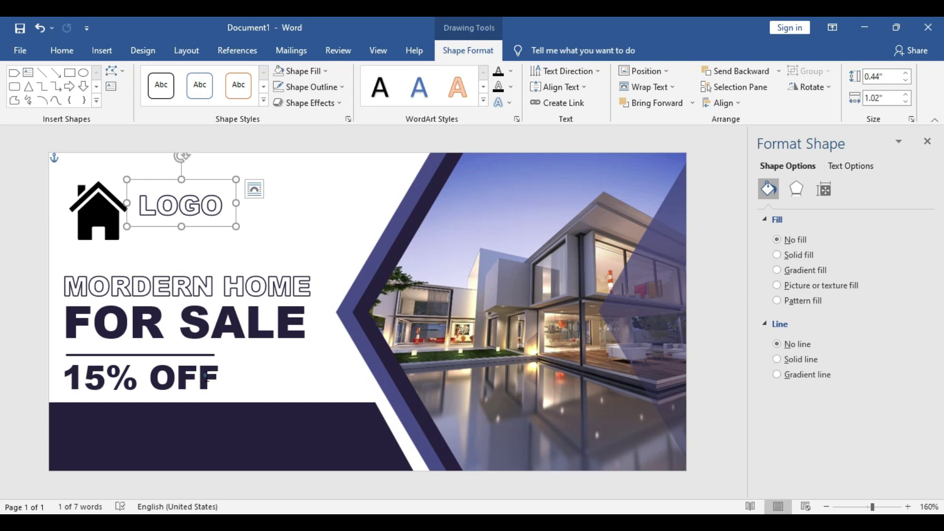
- Duplicate the "15% OFF" text box and place the copy below "LOGO"
{"action": "left_click", "coordinate": [207, 378]}
{"action": "left_click", "coordinate": [223, 347]}
{"action": "key", "text": "ctrl+c"}
{"action": "key", "text": "ctrl+v"}
{"action": "left_click_drag", "start_coordinate": [238, 363], "coordinate": [316, 212]}
{"action": "left_click_drag", "start_coordinate": [319, 248], "coordinate": [160, 248]}
- Set the copied "15% OFF" text to Mangal (Headings) in a smaller size and shrink its box to about 1.63 by 0.32 inches
{"action": "left_click", "coordinate": [350, 209]}
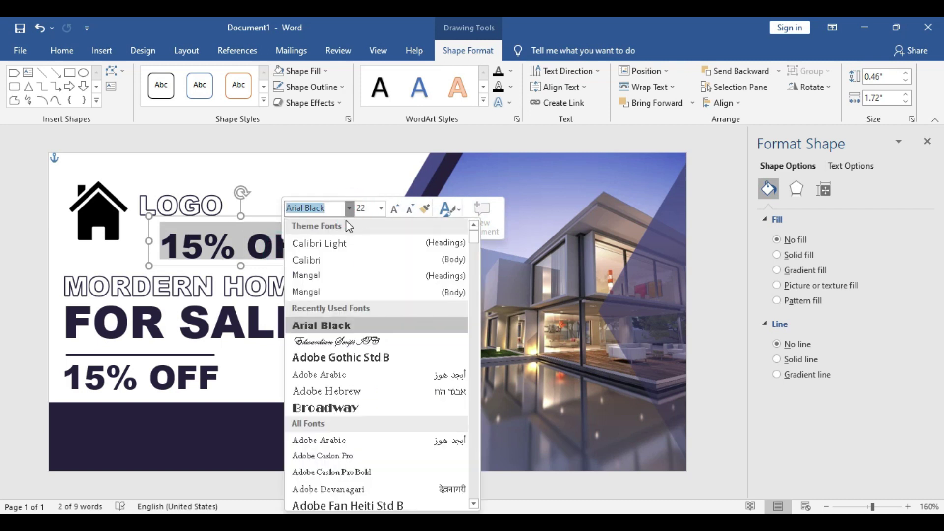
{"action": "left_click", "coordinate": [334, 273]}
{"action": "left_click", "coordinate": [373, 209]}
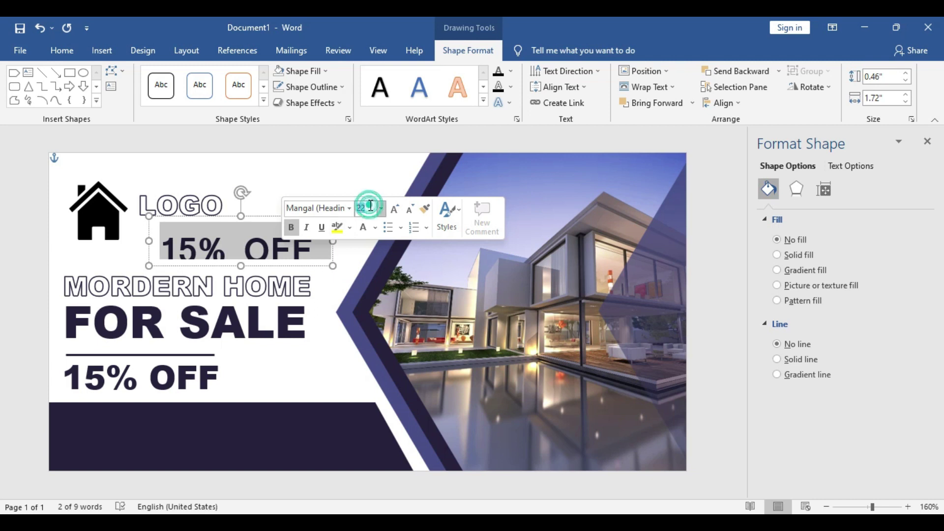
{"action": "key", "text": "Return"}
{"action": "mouse_move", "coordinate": [333, 266]}
{"action": "left_mouse_down"}
{"action": "mouse_move", "coordinate": [314, 241]}
{"action": "mouse_move", "coordinate": [323, 250]}
{"action": "left_mouse_up"}
- Replace the small text below "LOGO" with "SLOGAN HERE" and set its font size to 8
{"action": "triple_click", "coordinate": [209, 231]}
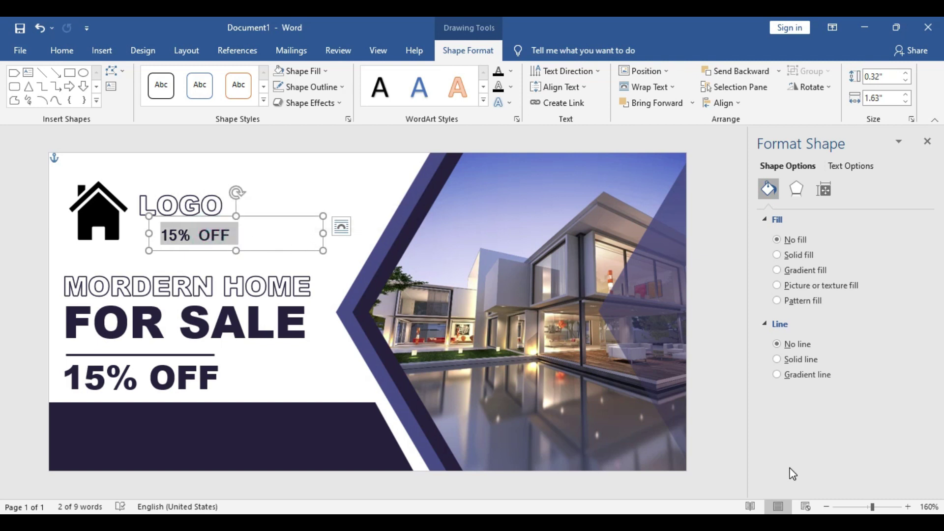
{"action": "type", "text": "SLOGAN"}
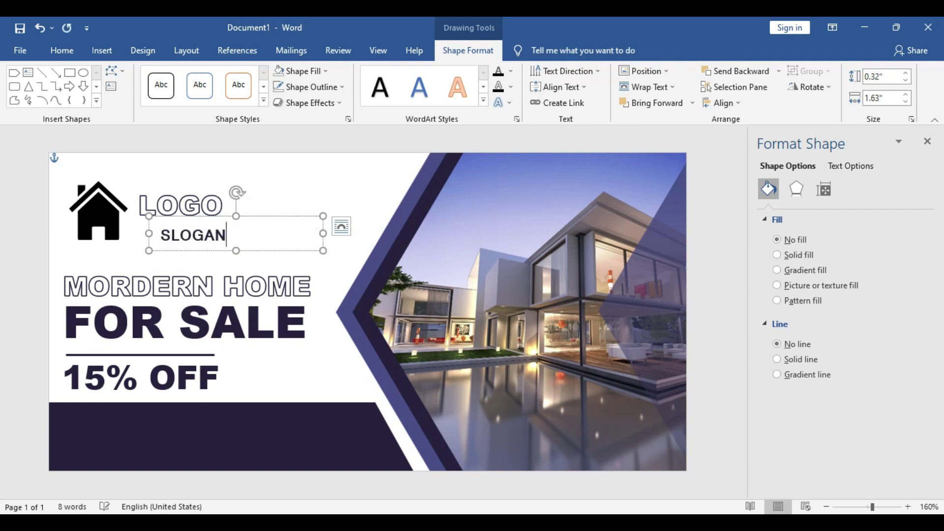
{"action": "type", "text": " HERE"}
{"action": "triple_click", "coordinate": [266, 236]}
{"action": "left_click", "coordinate": [347, 199]}
{"action": "type", "text": "8"}
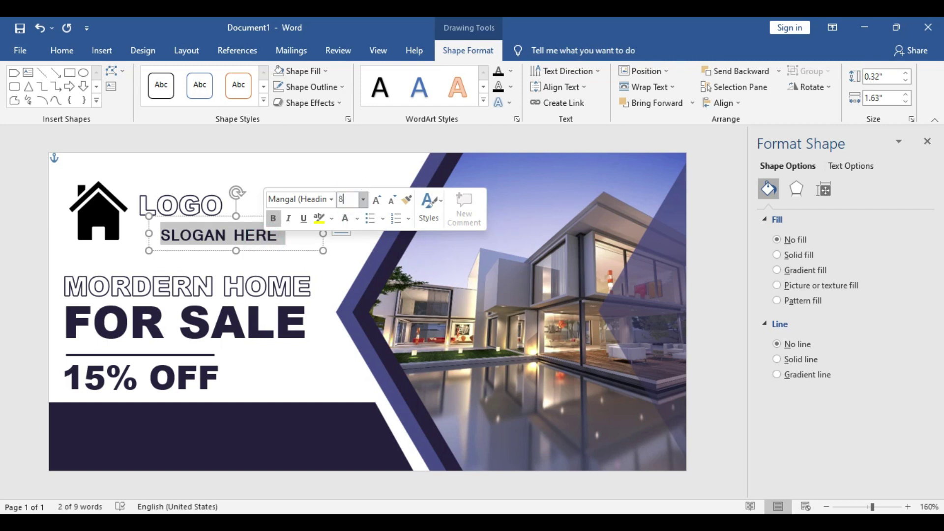
{"action": "key", "text": "Return"}
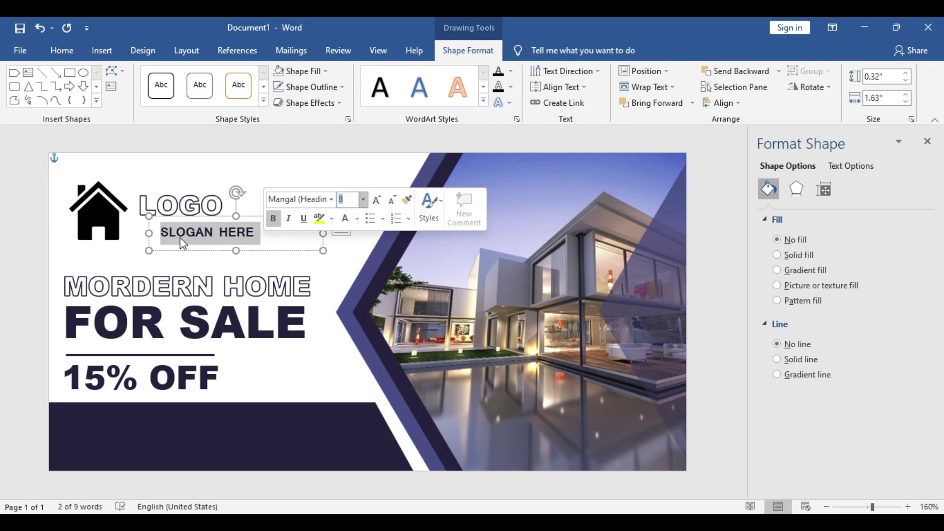
- Add "YOUR" before "SLOGAN HERE", shrink the box to about 1.5 by 0.24 inches and place it directly under "LOGO"
{"action": "left_click", "coordinate": [162, 232]}
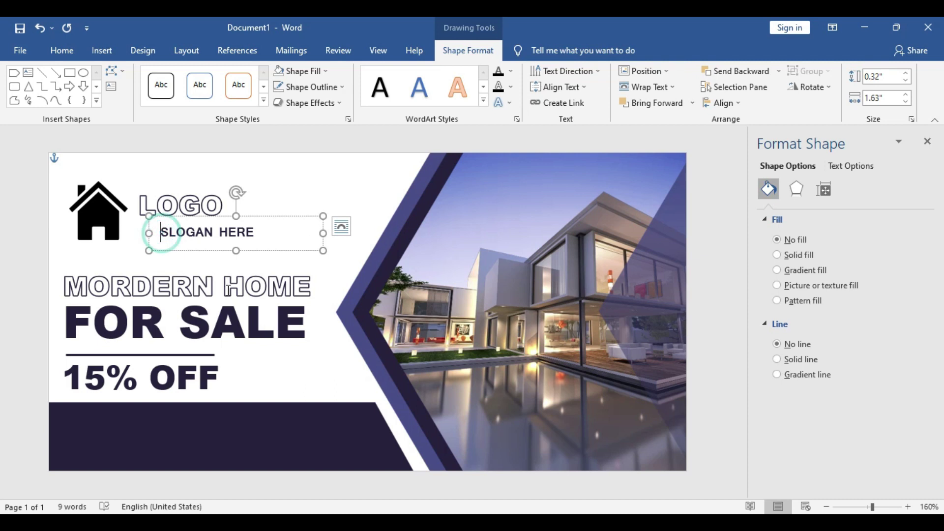
{"action": "type", "text": "YOUR"}
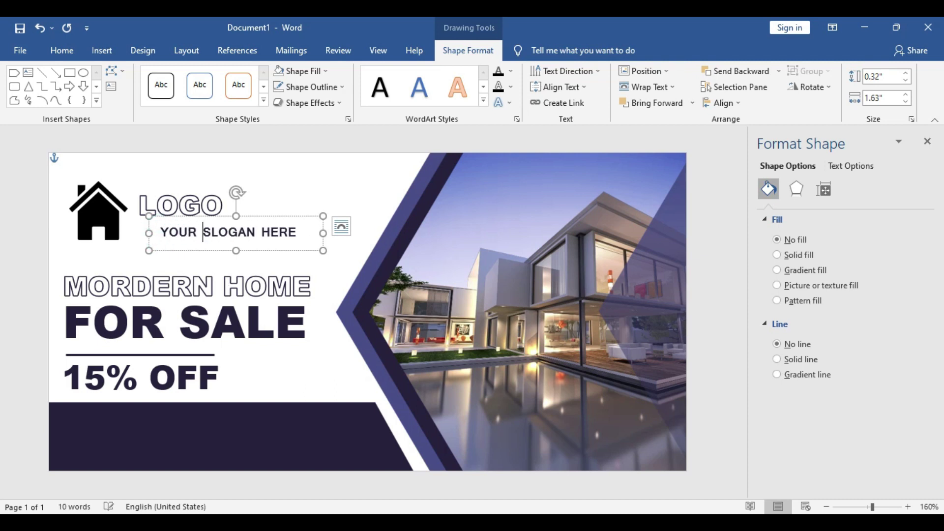
{"action": "left_click_drag", "start_coordinate": [323, 251], "coordinate": [277, 236]}
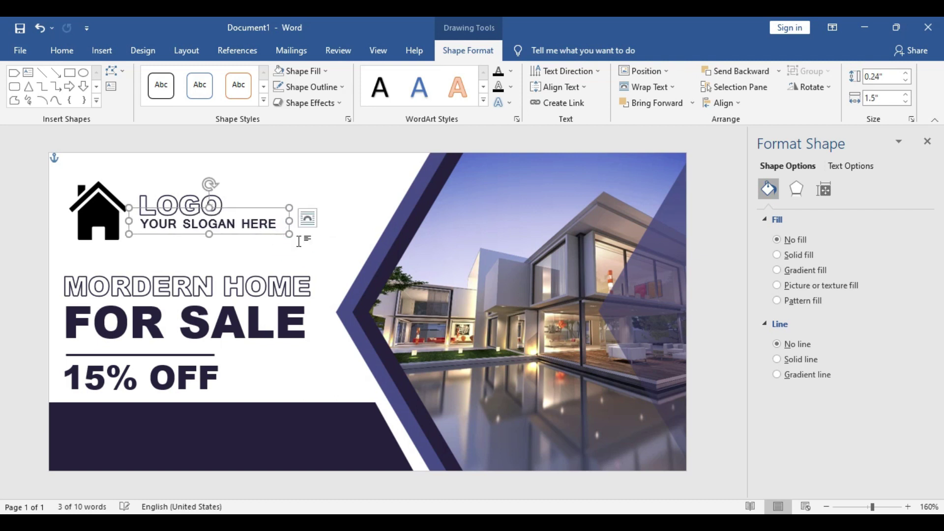
{"action": "left_click", "coordinate": [321, 266]}
{"action": "left_click", "coordinate": [336, 399]}
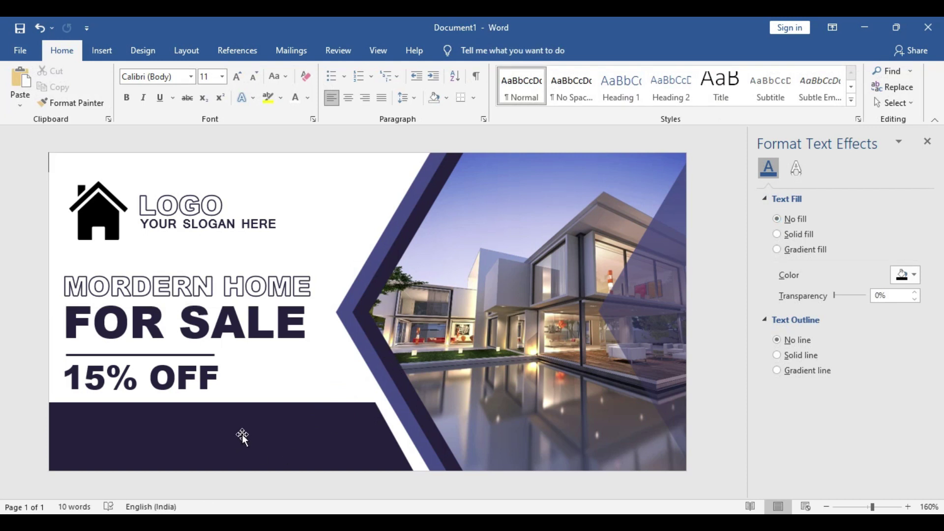
- Duplicate the "15% OFF" text box onto the dark bottom bar and color the copied text white
{"action": "left_click", "coordinate": [192, 378]}
{"action": "left_click", "coordinate": [218, 349]}
{"action": "left_click_drag", "start_coordinate": [235, 364], "coordinate": [331, 404]}
{"action": "left_click", "coordinate": [420, 378]}
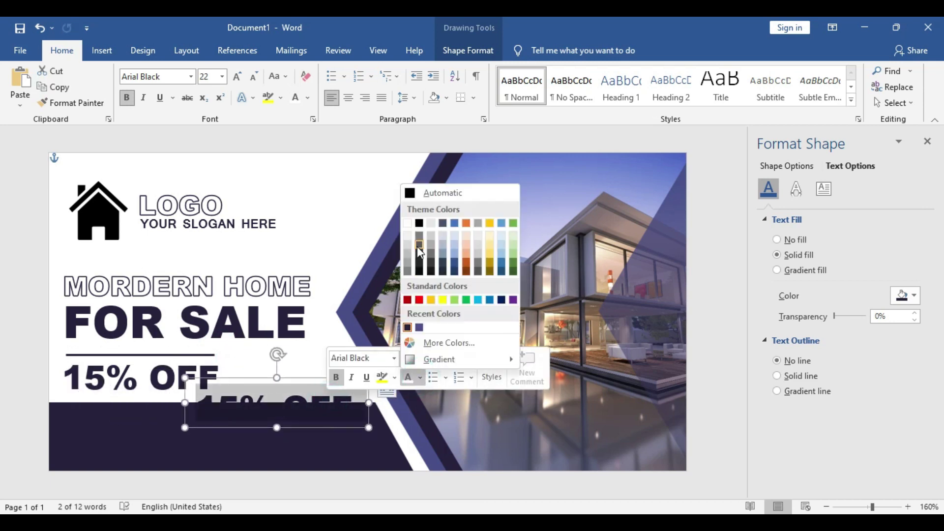
{"action": "left_click", "coordinate": [407, 226]}
{"action": "left_click_drag", "start_coordinate": [338, 430], "coordinate": [213, 446]}
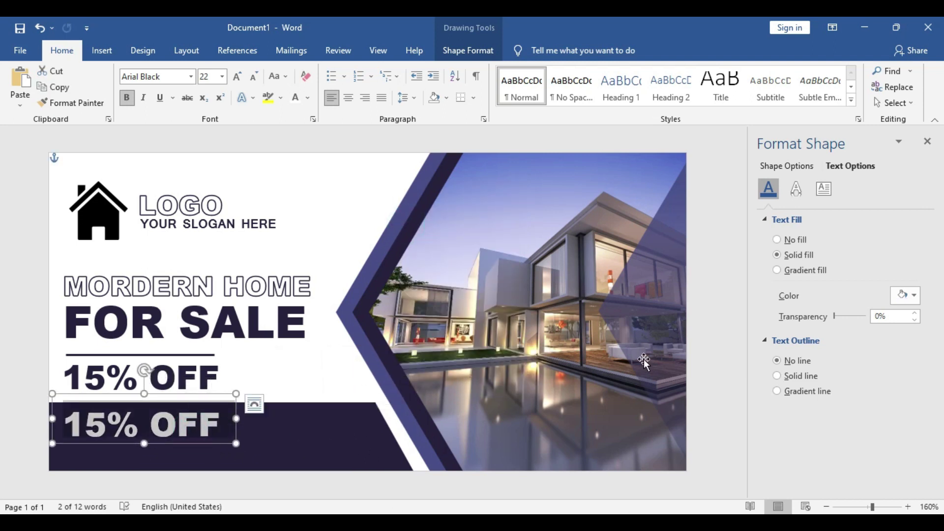
- Replace the white text on the dark bar with "MORE INFO" and set its font size to 10
{"action": "type", "text": "MO"}
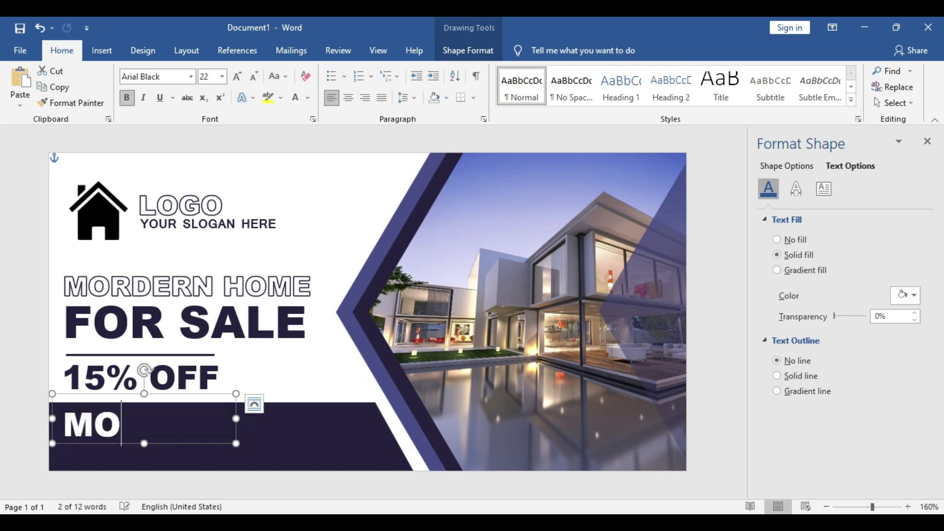
{"action": "type", "text": "RE INFO"}
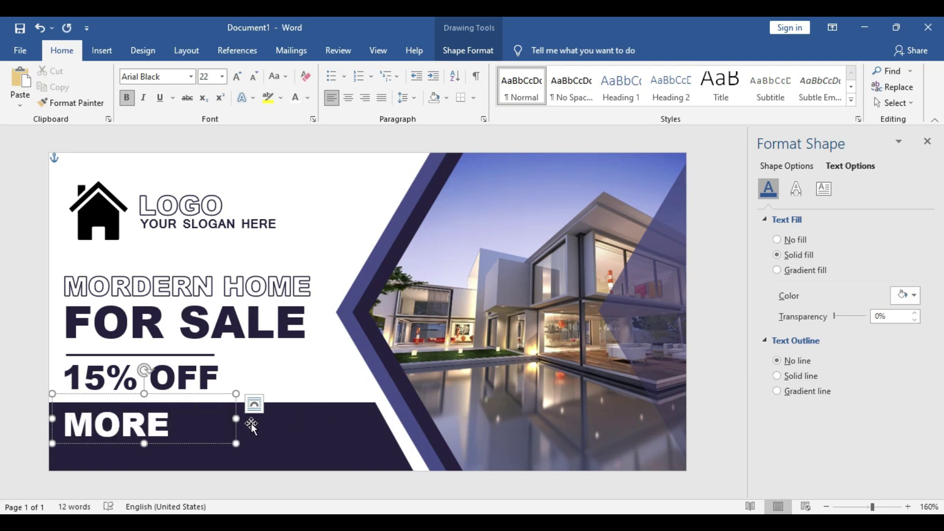
{"action": "left_click_drag", "start_coordinate": [236, 419], "coordinate": [284, 418]}
{"action": "double_click", "coordinate": [230, 432]}
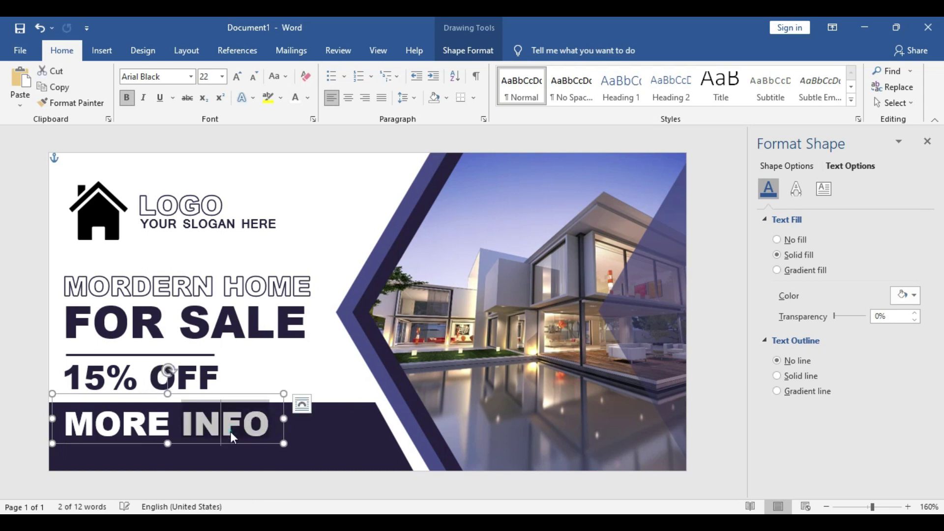
{"action": "left_click", "coordinate": [312, 389]}
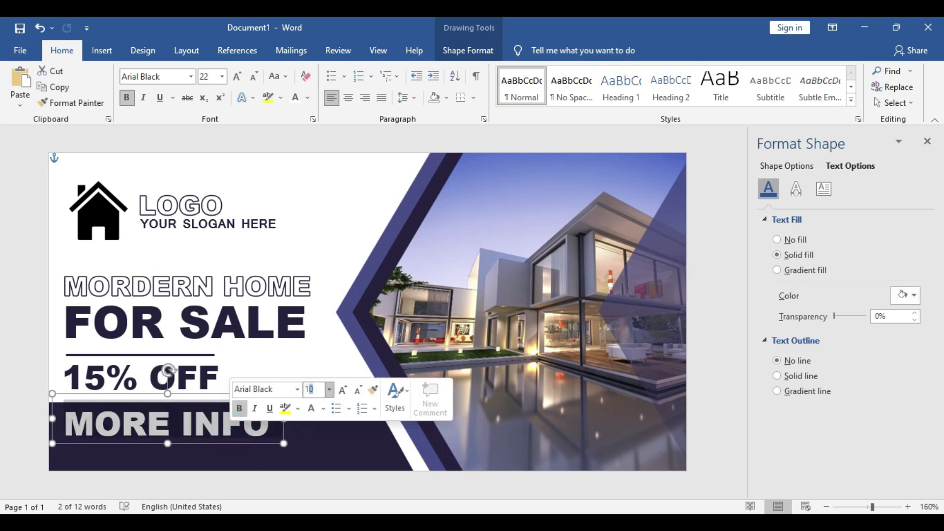
{"action": "type", "text": "10"}
{"action": "key", "text": "Return"}
- Shrink the "MORE INFO" box, place a copy just beneath it and replace the copied text with the contact phone number
{"action": "left_click_drag", "start_coordinate": [284, 443], "coordinate": [166, 465]}
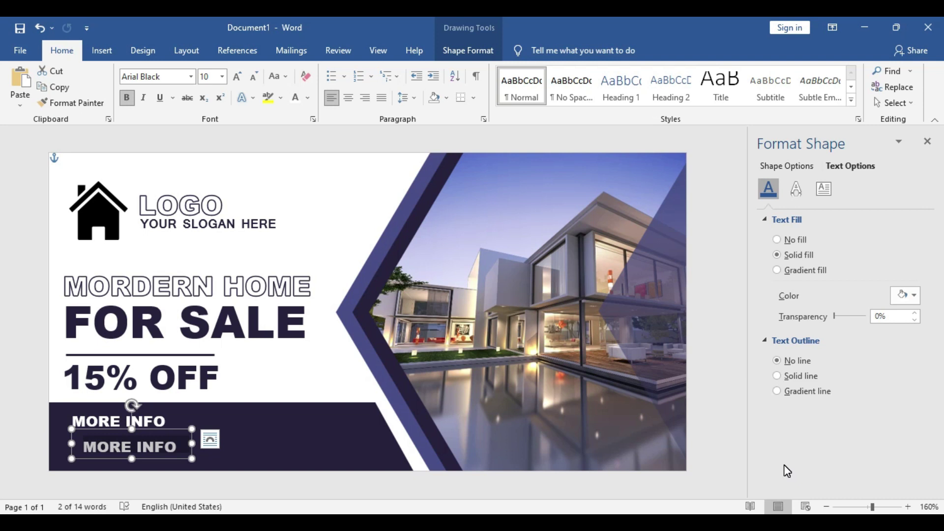
{"action": "type", "text": "+123"}
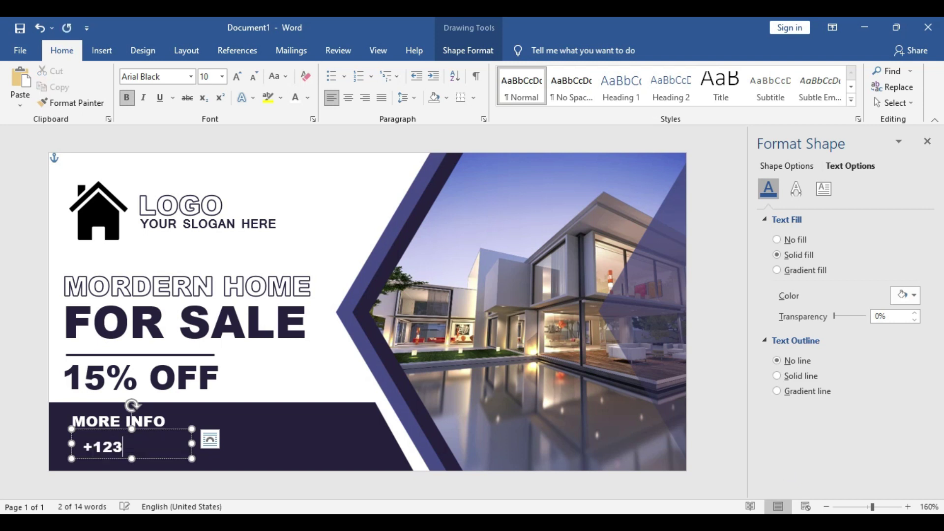
{"action": "type", "text": " 456"}
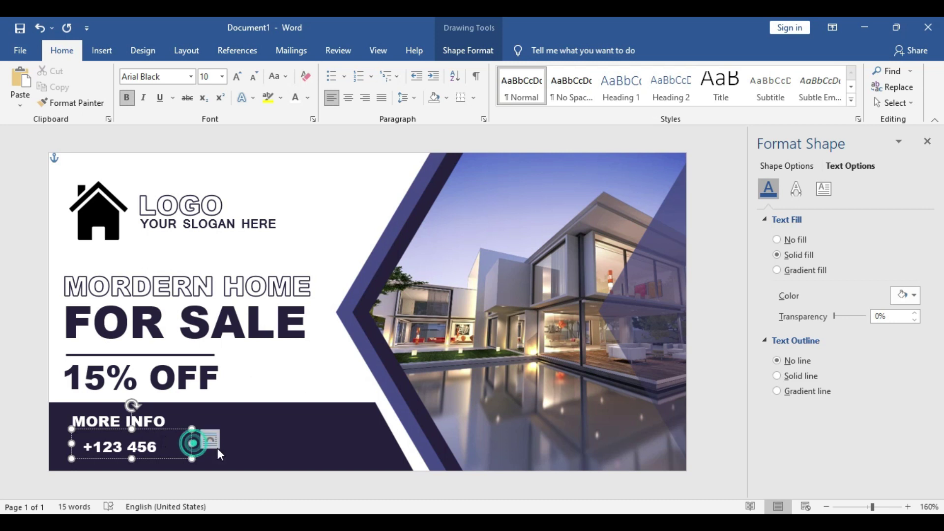
{"action": "mouse_move", "coordinate": [194, 443]}
{"action": "left_mouse_down"}
{"action": "mouse_move", "coordinate": [211, 445]}
{"action": "mouse_move", "coordinate": [208, 462]}
{"action": "mouse_move", "coordinate": [182, 457]}
{"action": "left_mouse_up"}
- Move the "MORE INFO" and phone number boxes together to line up beneath "15% OFF"
{"action": "left_click", "coordinate": [164, 417], "text": "shift"}
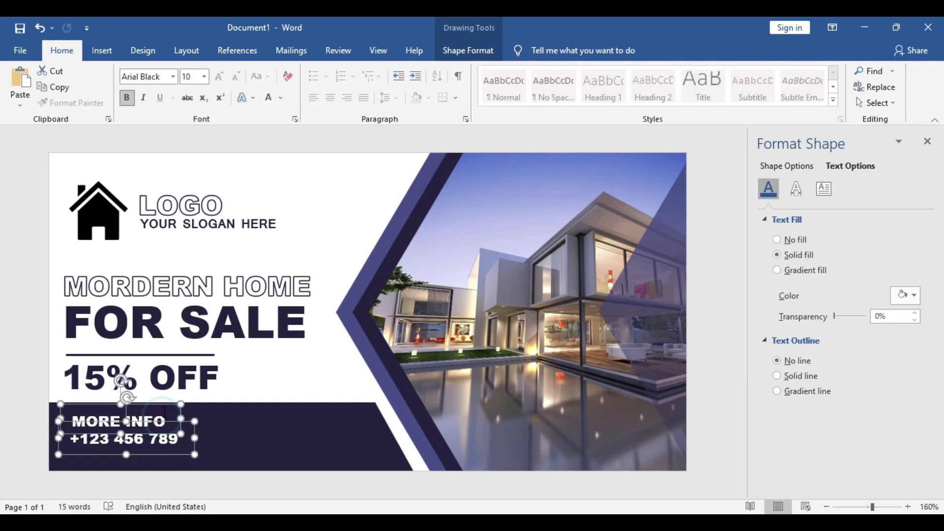
{"action": "left_click_drag", "start_coordinate": [164, 406], "coordinate": [156, 411]}
{"action": "left_click", "coordinate": [201, 494]}
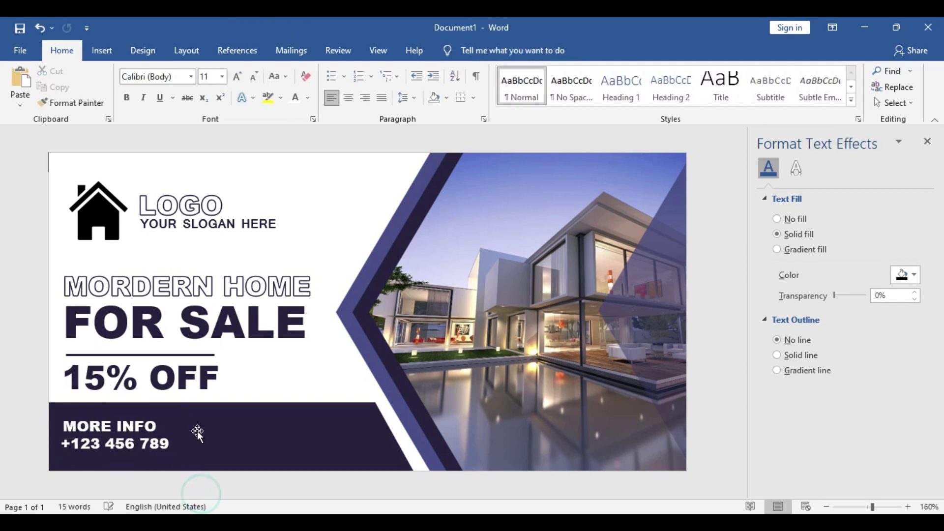
- Draw a vertical line about 0.5 inches long beside the phone number and color its outline white
{"action": "left_click", "coordinate": [103, 51]}
{"action": "left_click", "coordinate": [183, 70]}
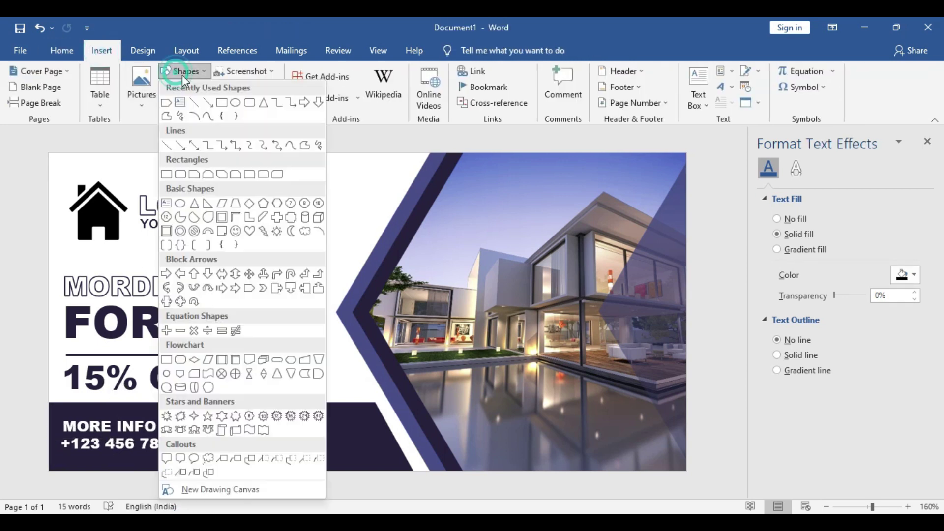
{"action": "left_click", "coordinate": [198, 102]}
{"action": "left_click_drag", "start_coordinate": [179, 409], "coordinate": [179, 463]}
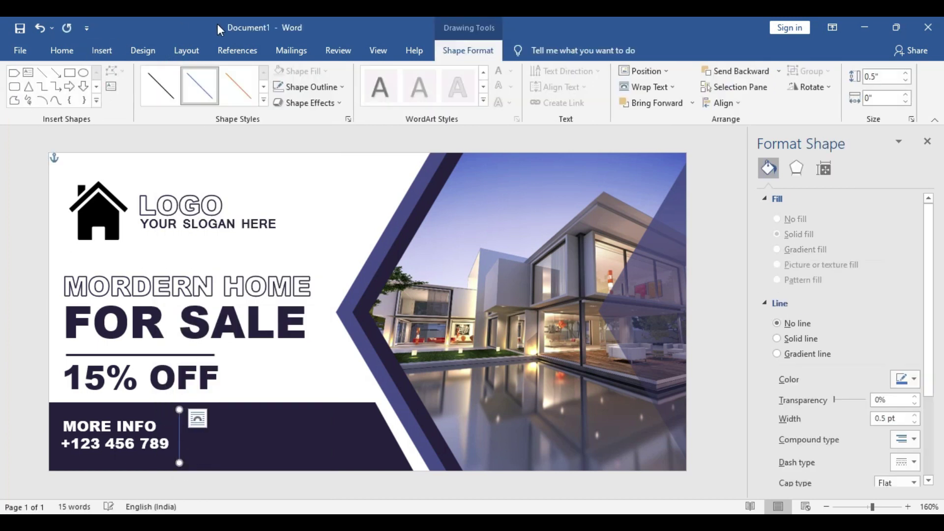
{"action": "left_click", "coordinate": [286, 87]}
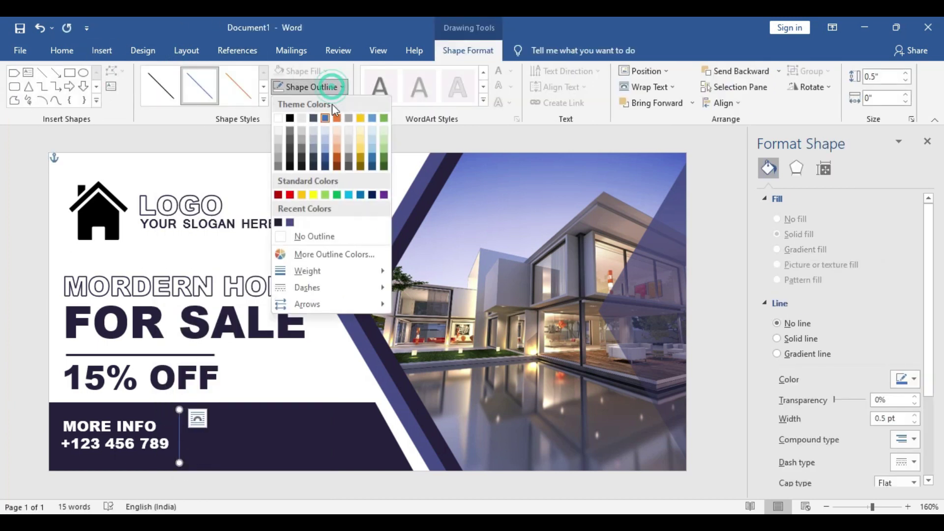
{"action": "left_click", "coordinate": [278, 120]}
{"action": "left_click", "coordinate": [84, 416]}
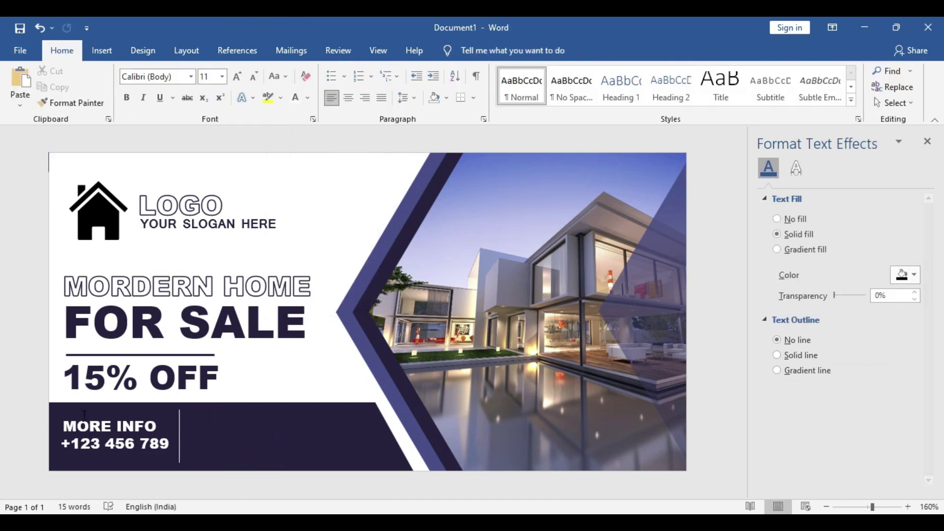
- Duplicate the "MORE INFO" box to the other side of the white line and enlarge the copy to about 1.9 by 0.56 inches
{"action": "left_click", "coordinate": [148, 417]}
{"action": "left_click", "coordinate": [154, 406]}
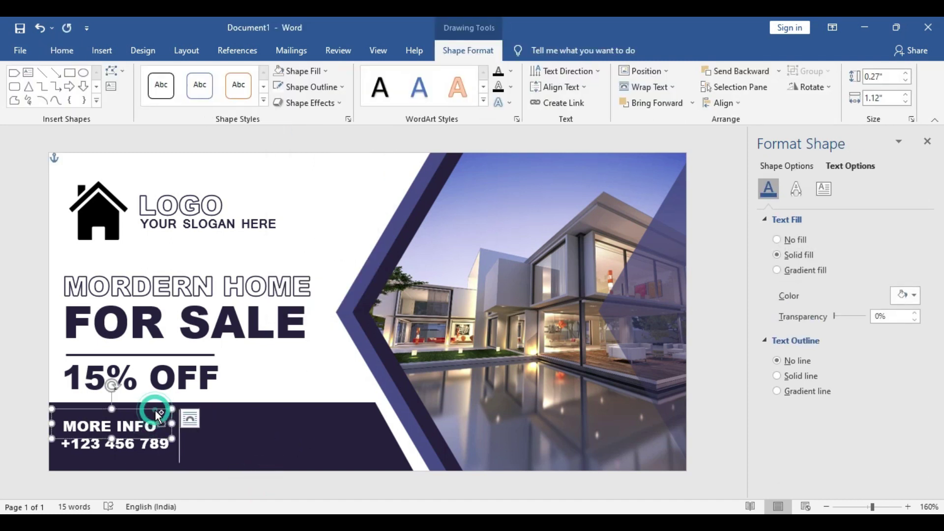
{"action": "key", "text": "ctrl+c"}
{"action": "key", "text": "ctrl+v"}
{"action": "left_click_drag", "start_coordinate": [167, 427], "coordinate": [283, 407]}
{"action": "left_click_drag", "start_coordinate": [307, 436], "coordinate": [389, 466]}
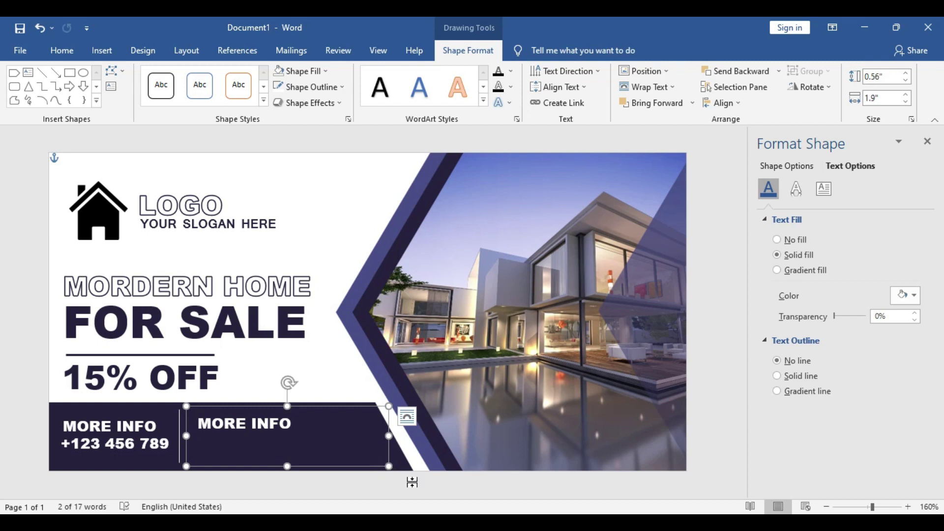
{"action": "left_click", "coordinate": [421, 494]}
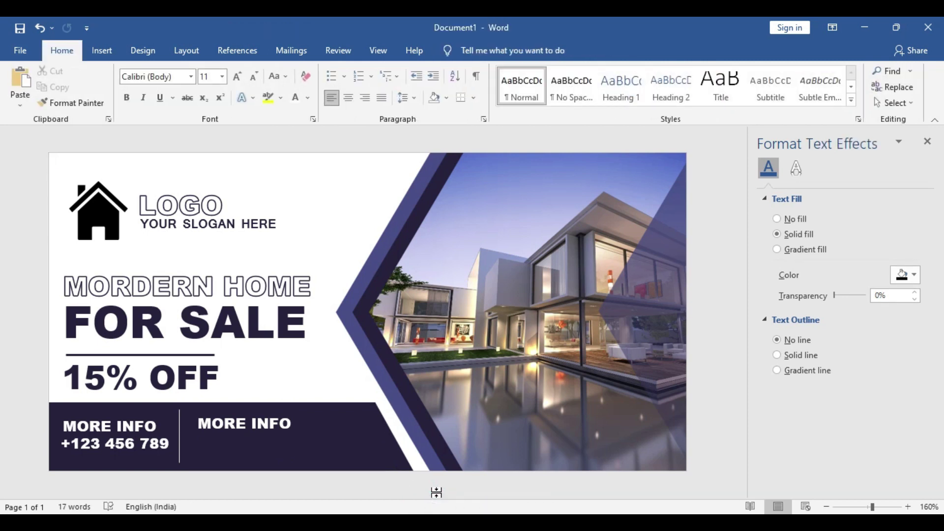
- Replace the copied "MORE INFO" text beside the white line with the Lorem Ipsum paragraph from the clipboard
{"action": "left_click", "coordinate": [254, 426]}
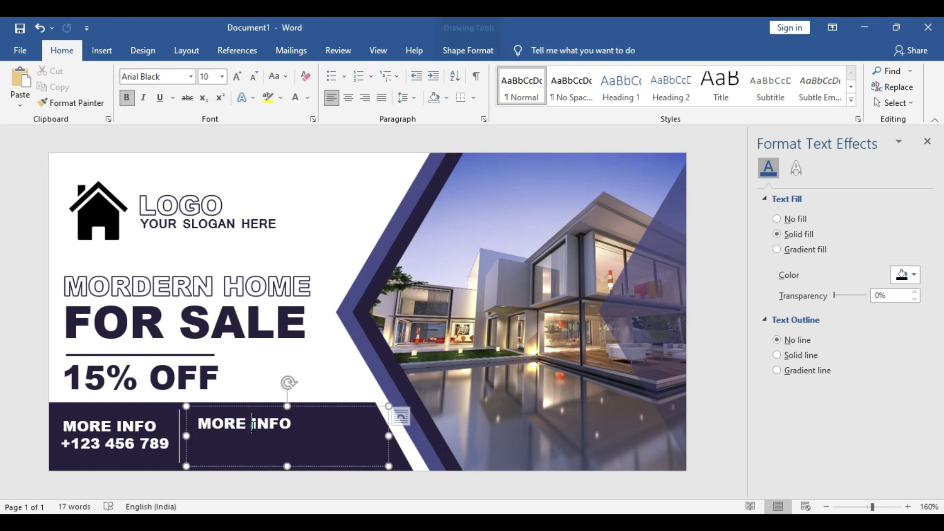
{"action": "triple_click", "coordinate": [254, 426]}
{"action": "key", "text": "ctrl+v"}
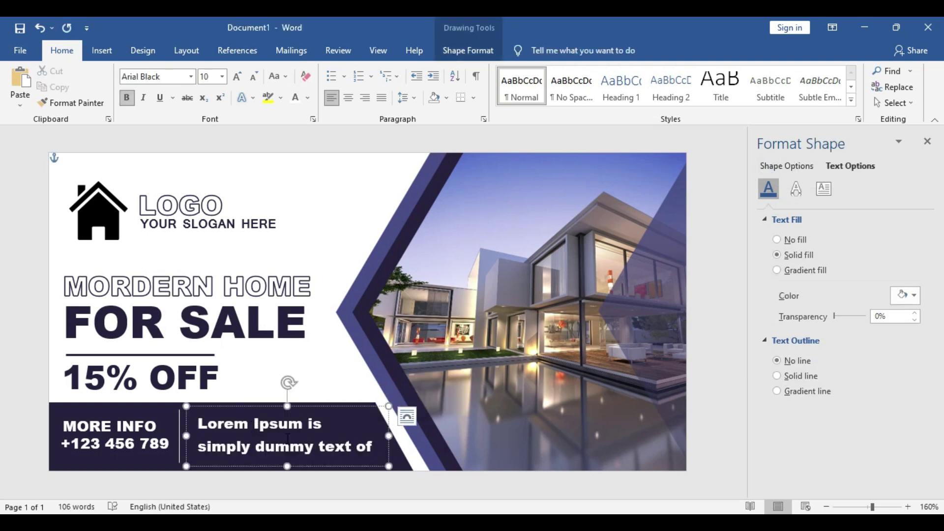
- Format the whole Lorem Ipsum paragraph in the Mangal (Headings) font at size 5
{"action": "key", "text": "ctrl+a"}
{"action": "right_click", "coordinate": [286, 438]}
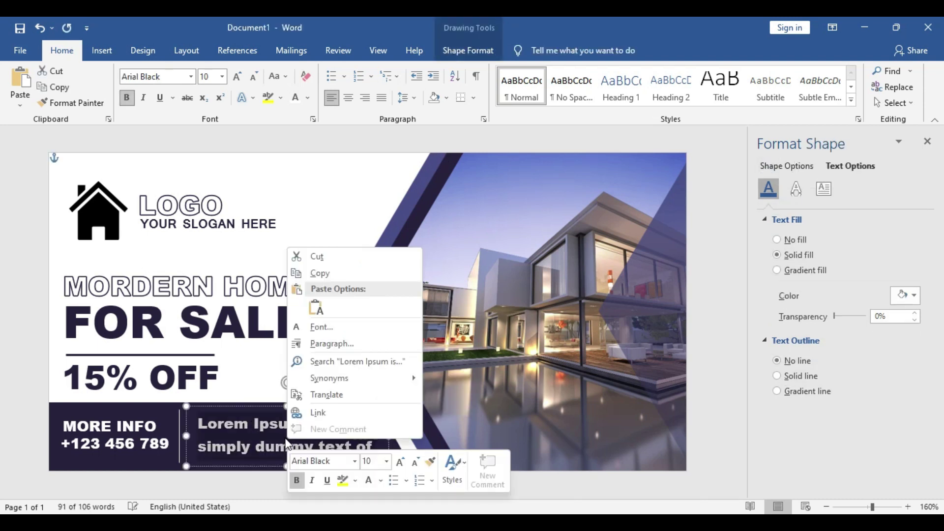
{"action": "left_click", "coordinate": [354, 461]}
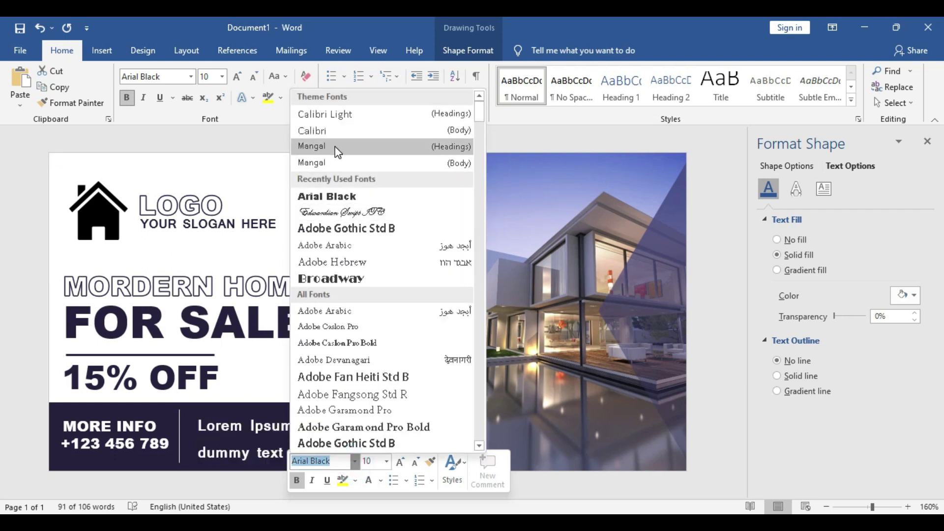
{"action": "left_click", "coordinate": [334, 146]}
{"action": "left_click", "coordinate": [373, 463]}
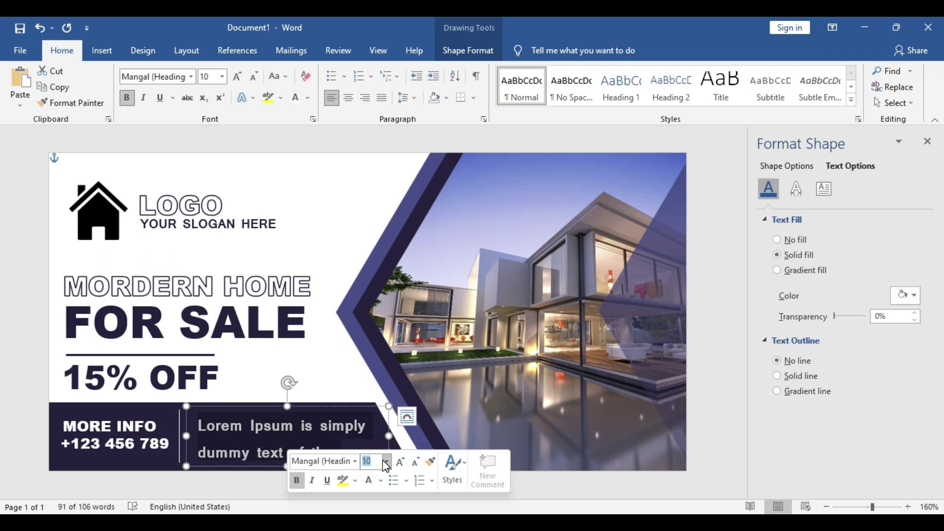
{"action": "key", "text": "Return"}
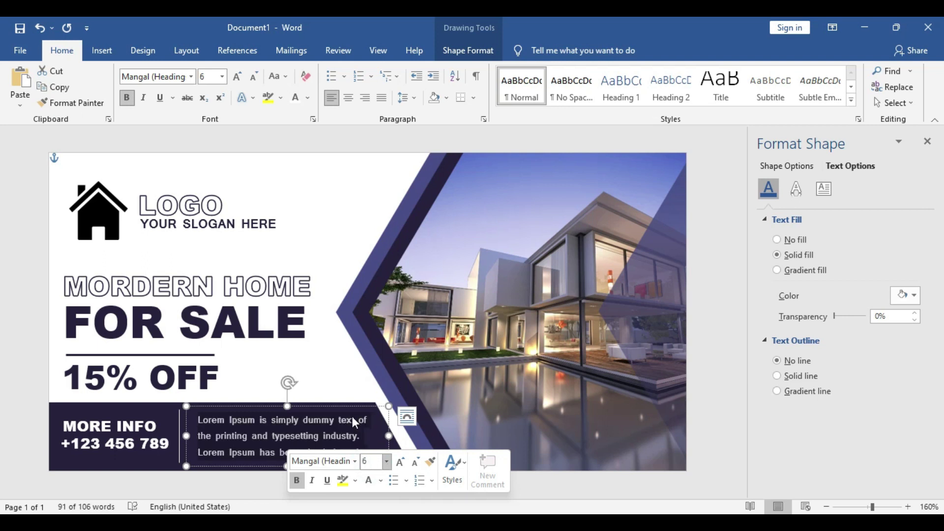
{"action": "left_click", "coordinate": [370, 462]}
{"action": "key", "text": "Return"}
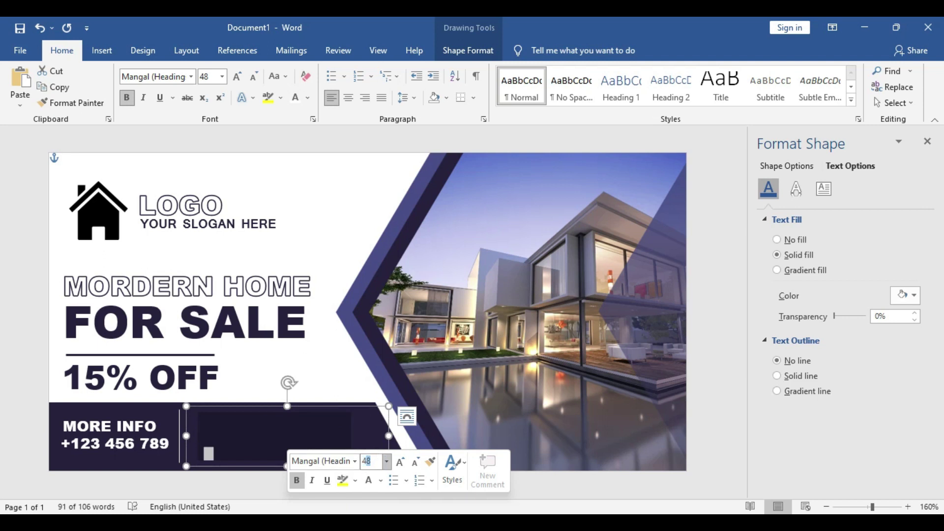
{"action": "type", "text": "5"}
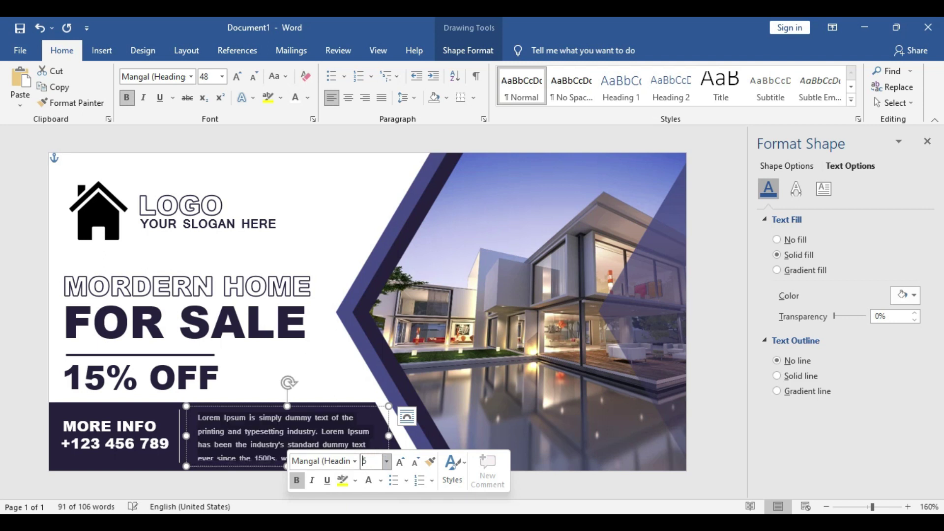
- Make the Lorem Ipsum box slightly taller to fit four lines and move it up and closer to the white line
{"action": "left_click", "coordinate": [348, 406]}
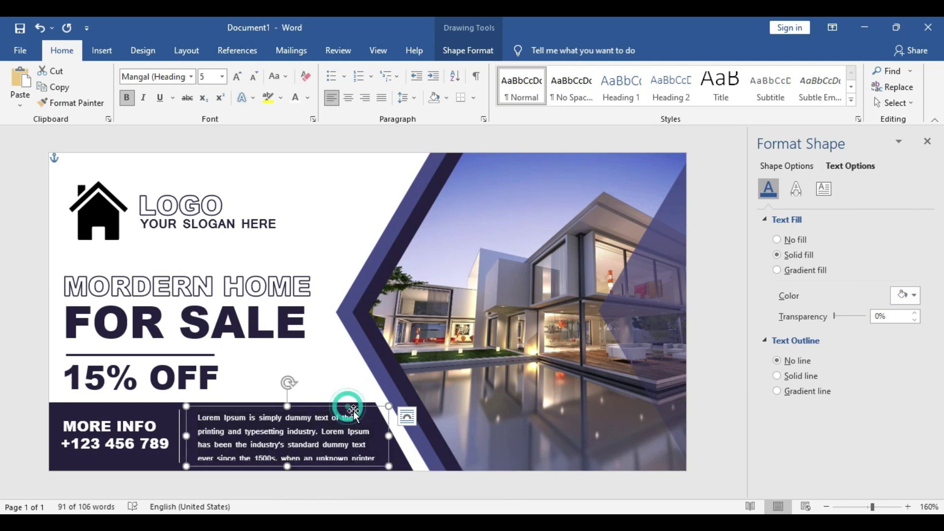
{"action": "left_click_drag", "start_coordinate": [388, 466], "coordinate": [387, 471]}
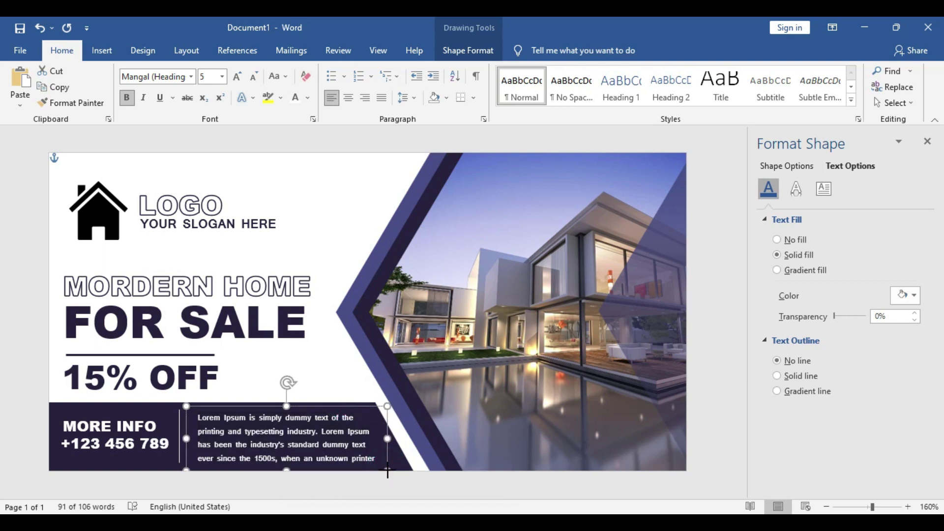
{"action": "left_click_drag", "start_coordinate": [352, 407], "coordinate": [351, 403]}
{"action": "left_click", "coordinate": [329, 329]}
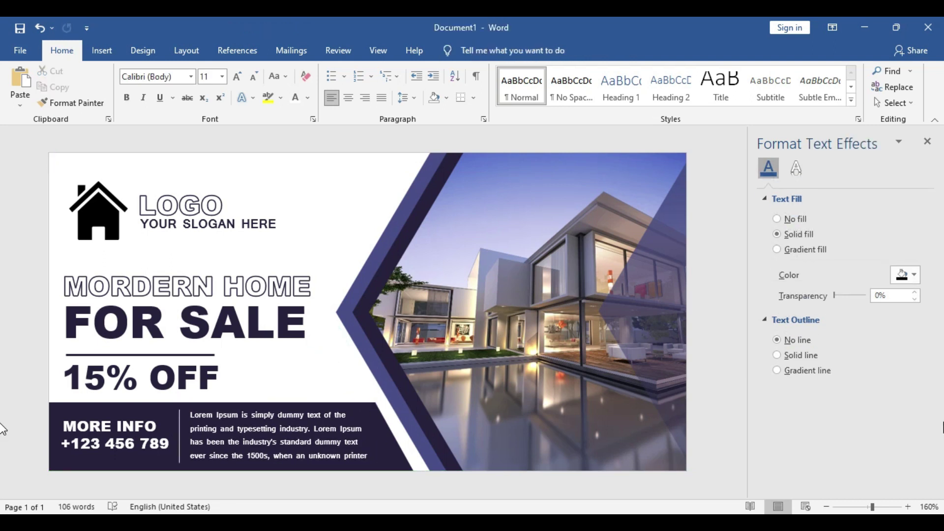